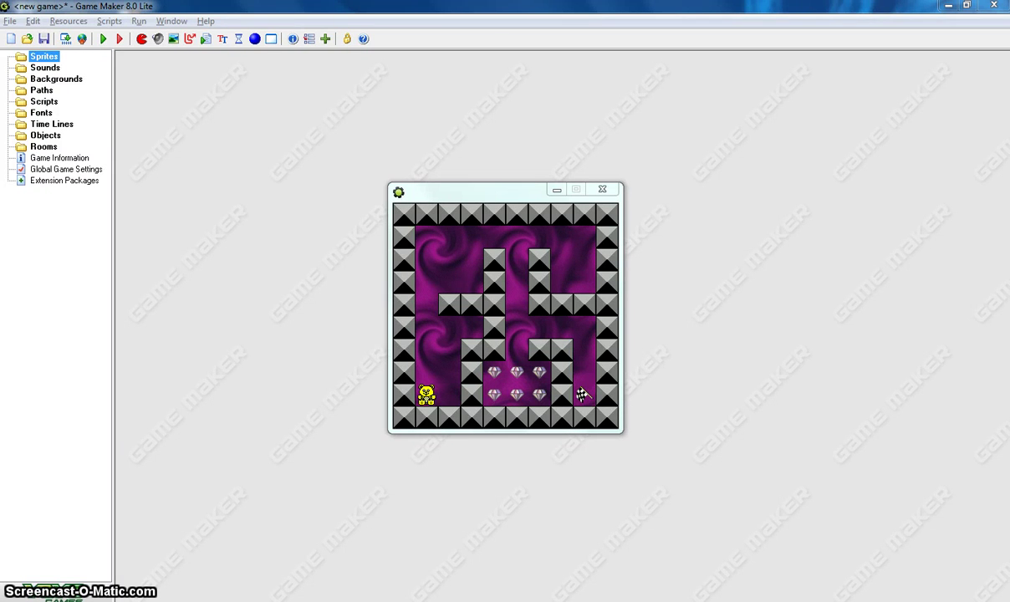
Play the demo maze, steering the bear with the arrow keys through diamonds onto the finish flag
click(452, 398)
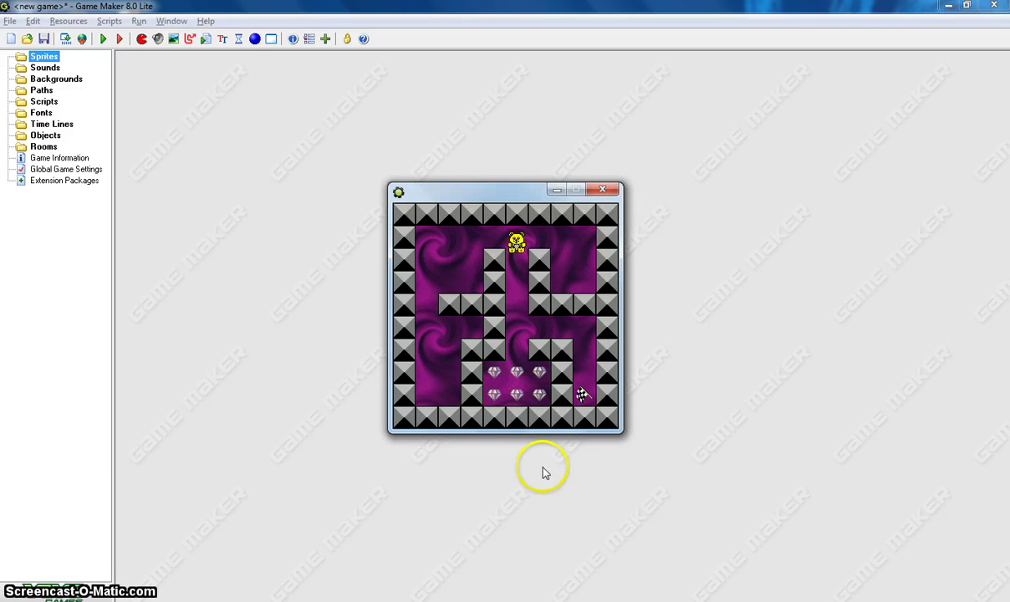
key(Down)
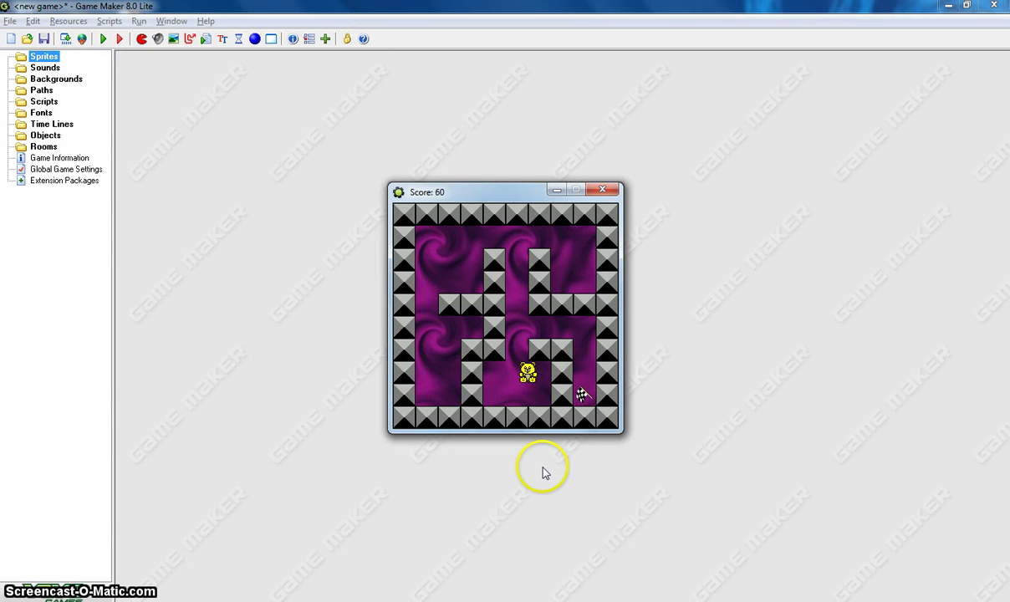
key(Up)
key(Right)
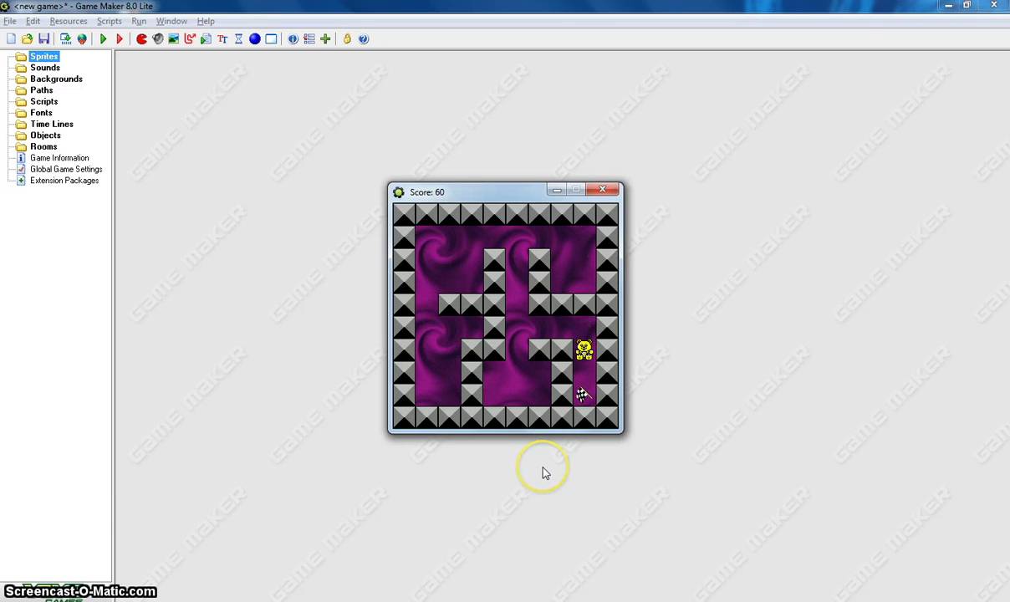
key(Down)
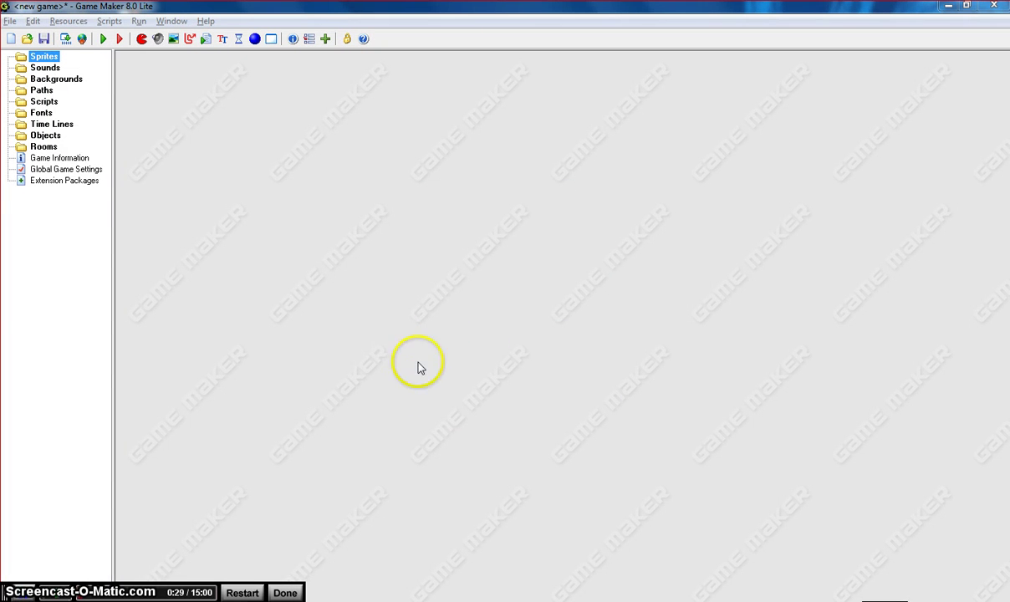
Create sprite spr_bear from bear.gif
click(387, 347)
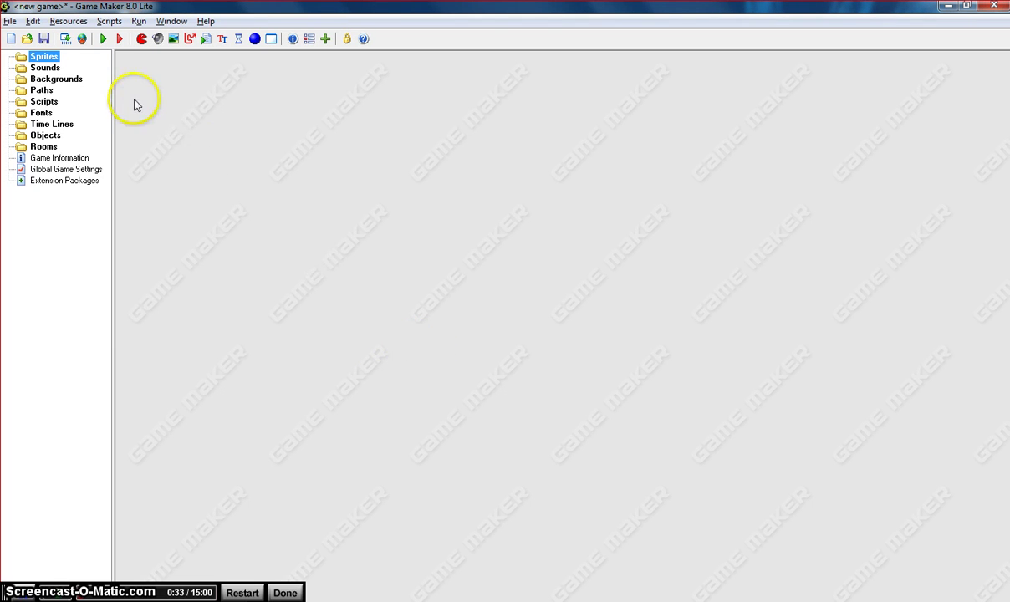
click(142, 39)
click(193, 127)
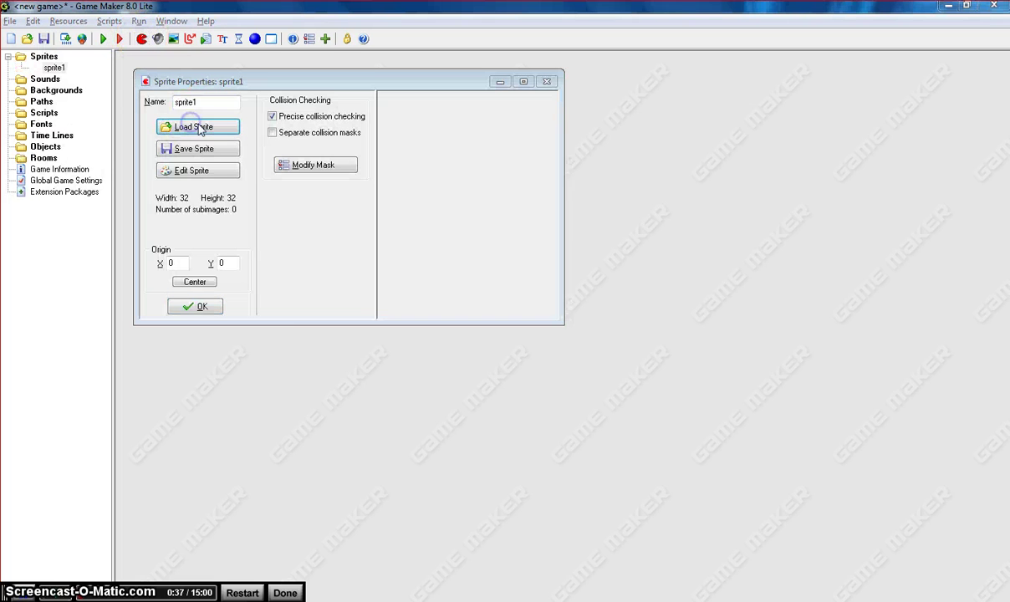
click(419, 211)
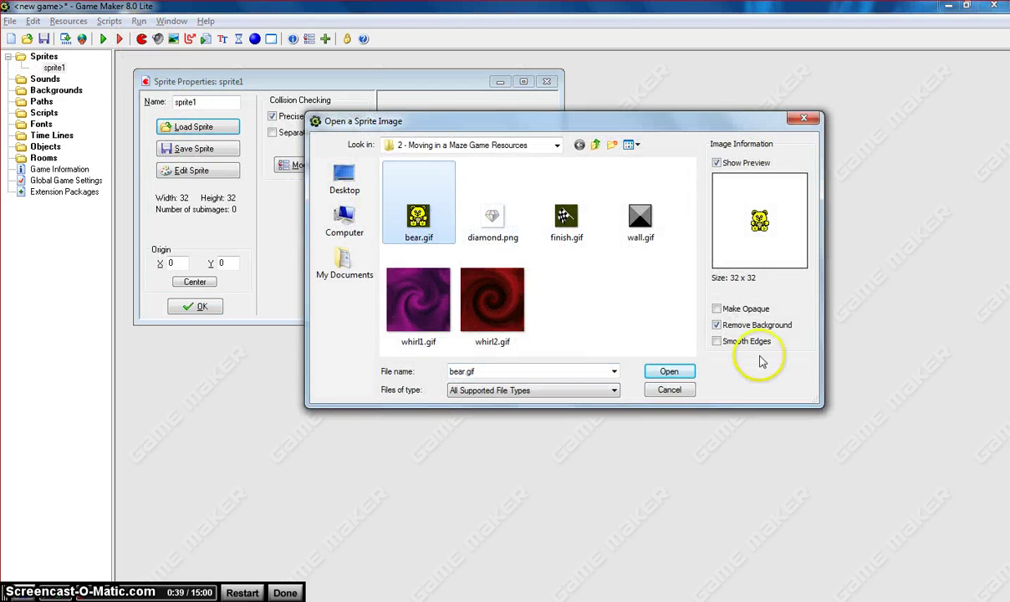
click(668, 372)
text(s)
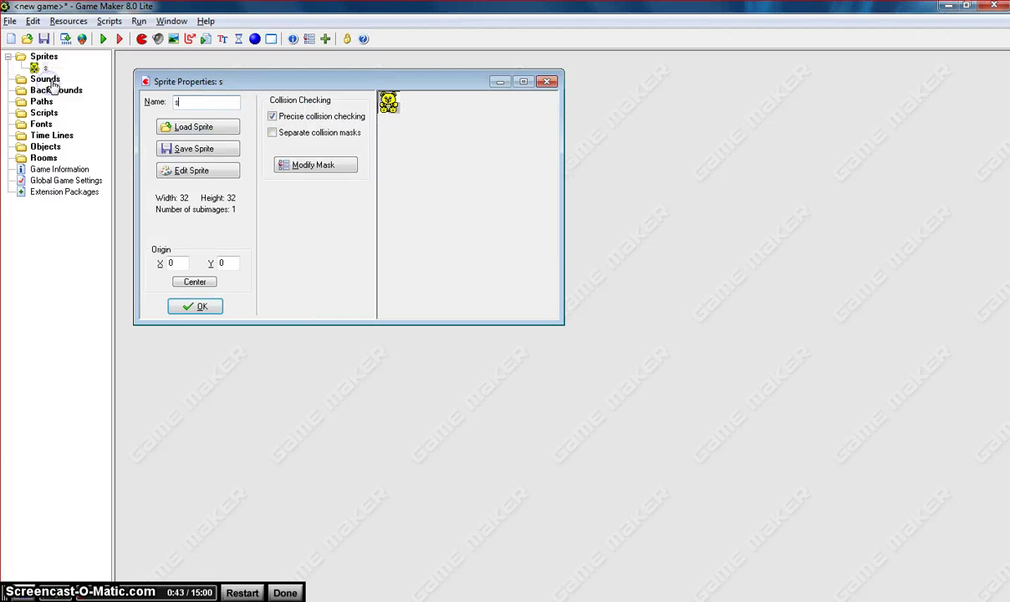
text(pr_bear)
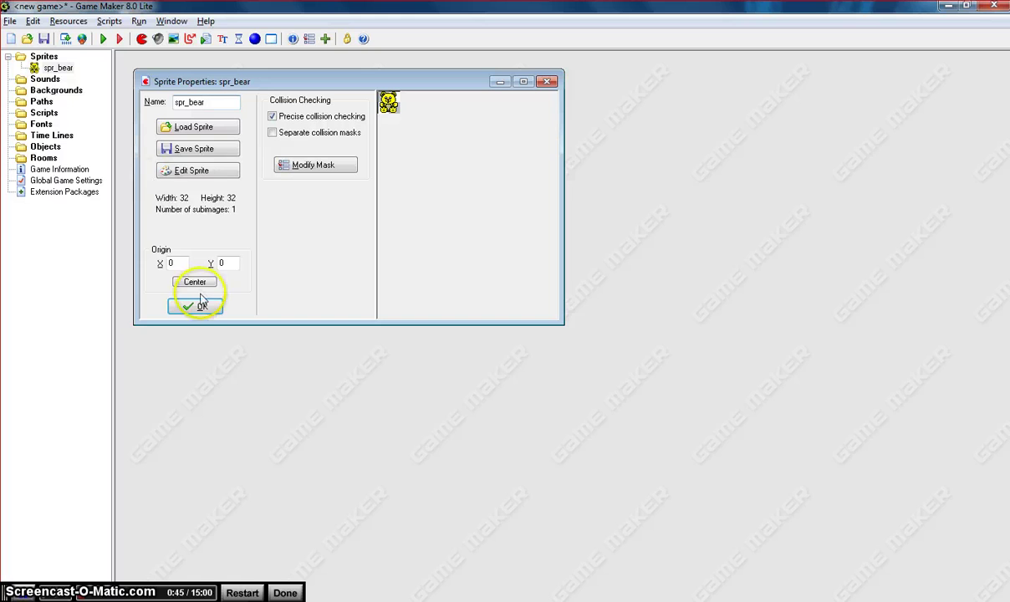
click(198, 306)
Create sprite spr_diamond from diamond.png with its background removed
click(140, 38)
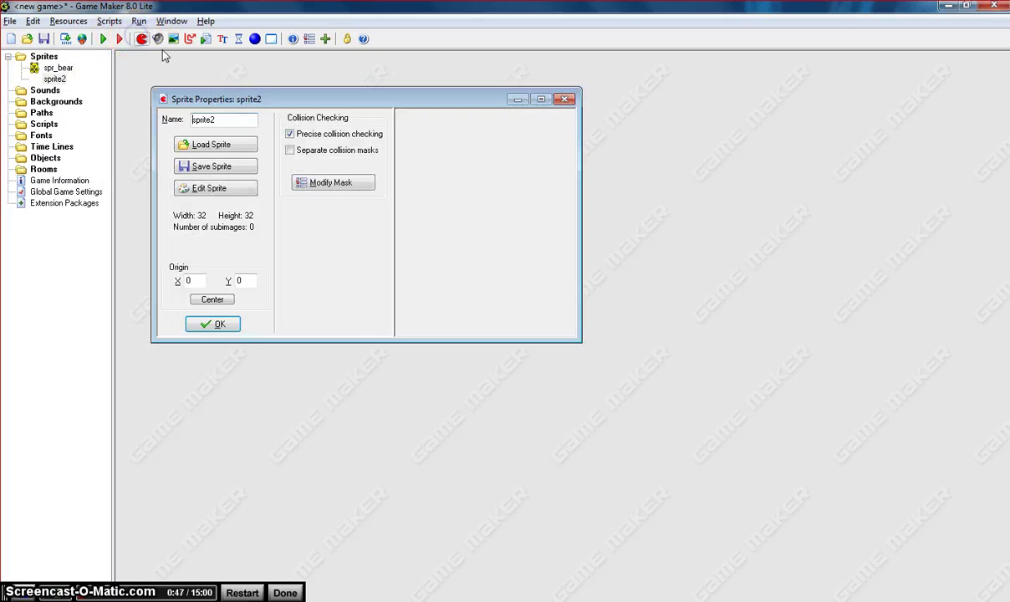
click(213, 145)
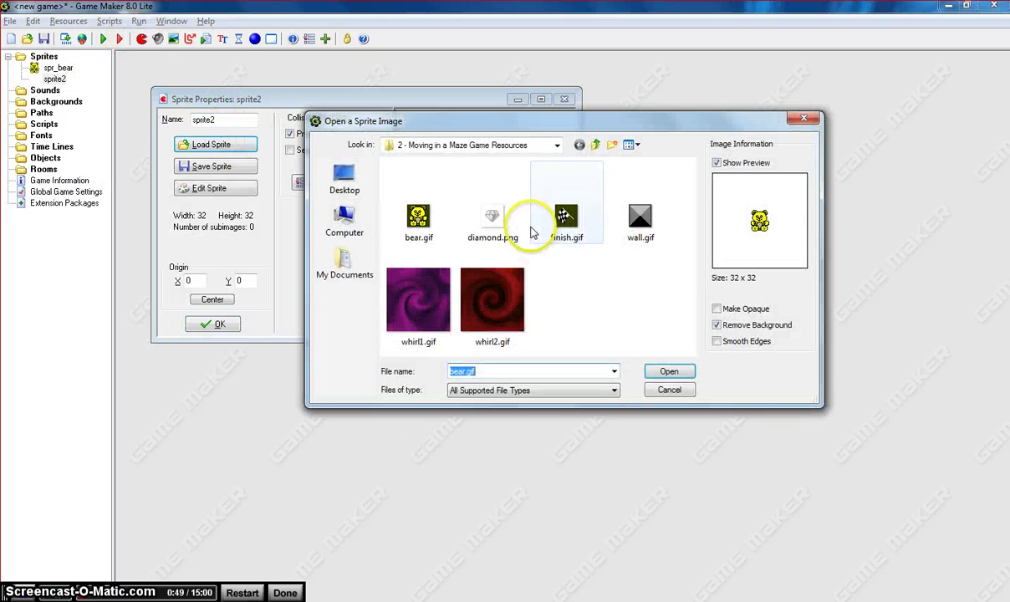
click(495, 219)
click(724, 325)
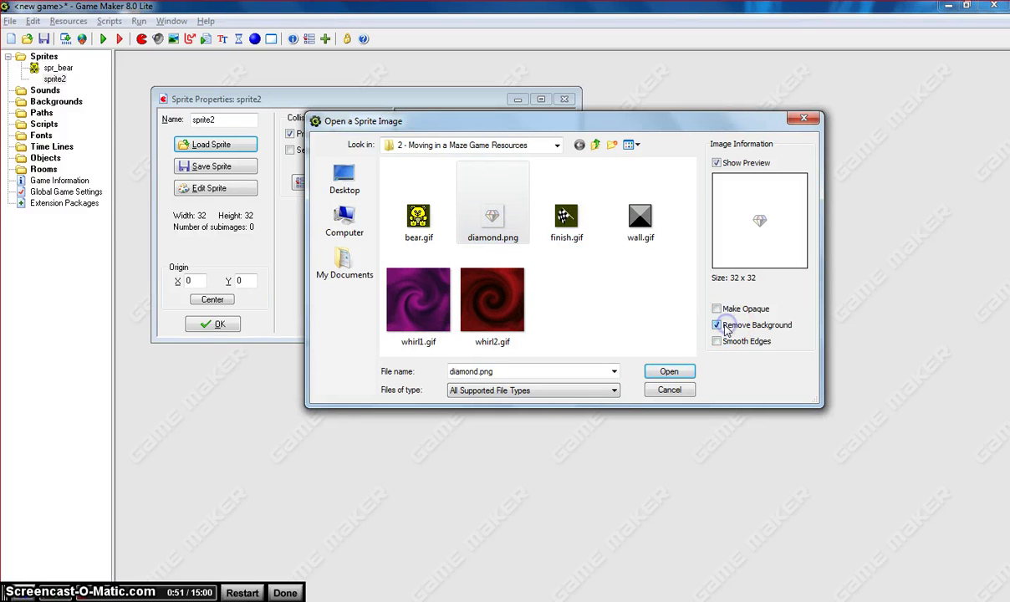
click(666, 369)
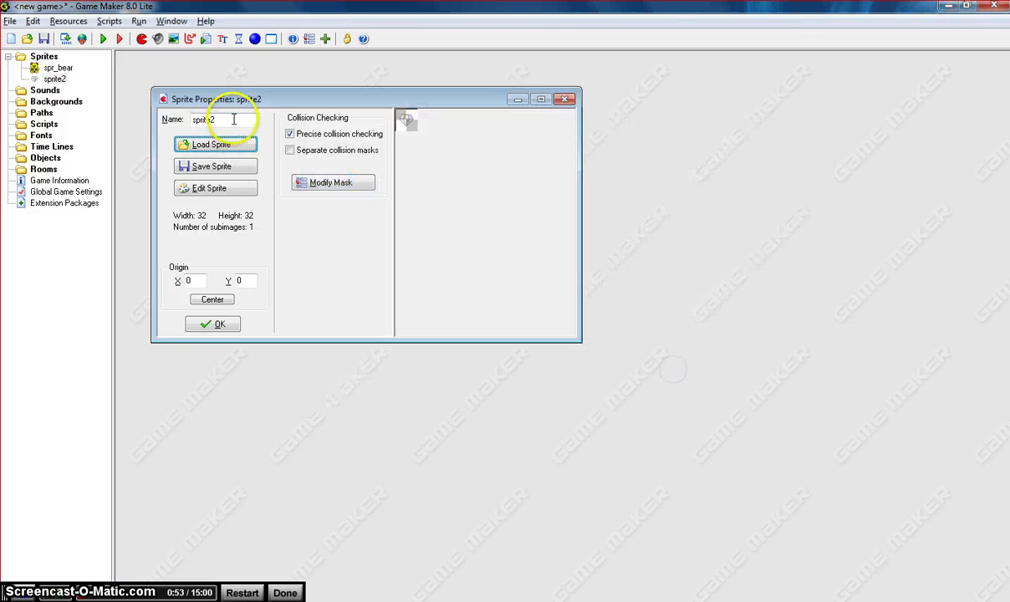
text(spr_diamond)
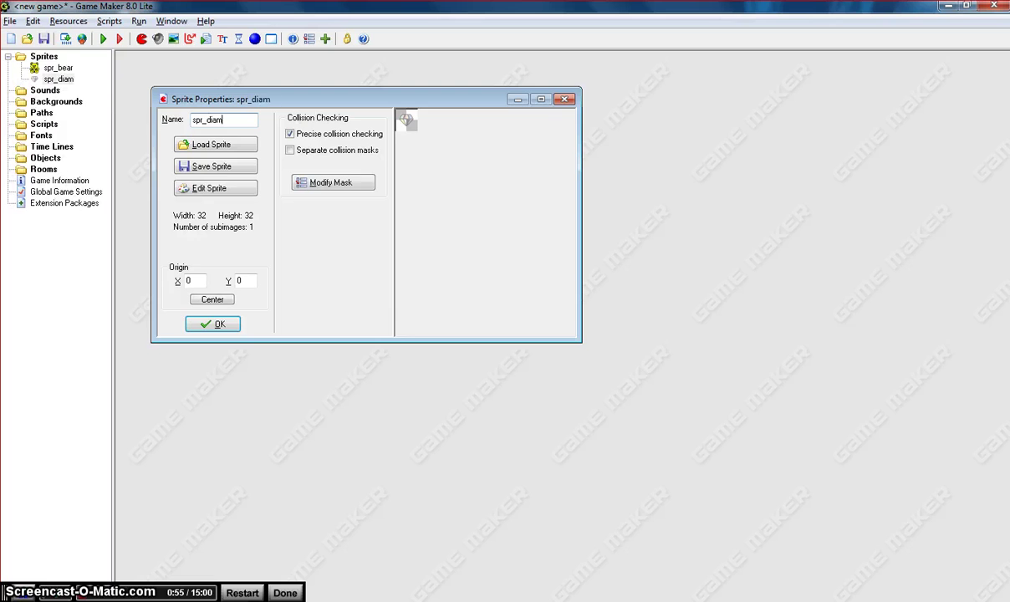
key(Return)
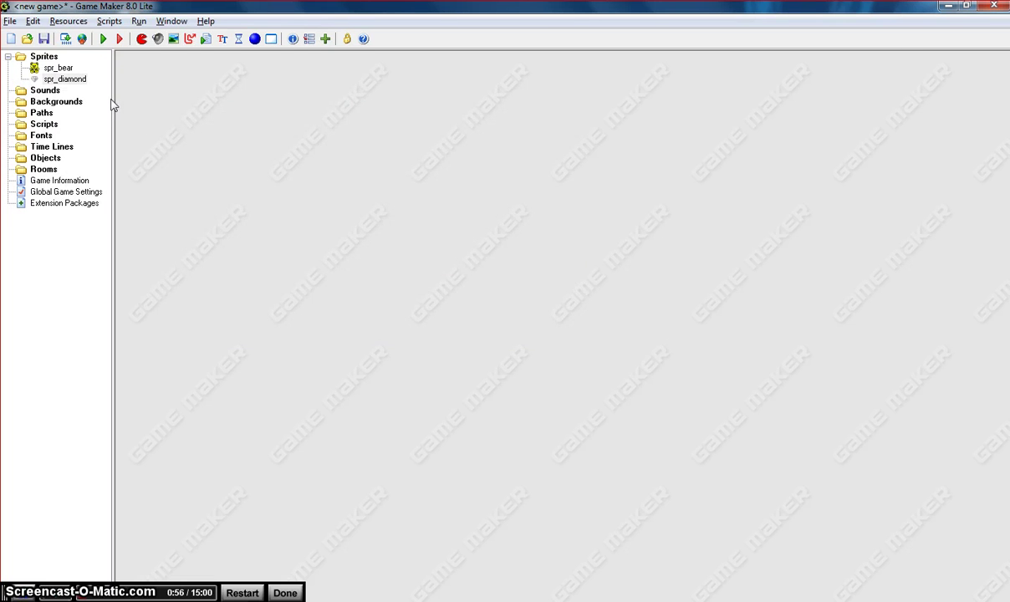
Create sprite spr_finish from finish.gif with its background removed
click(141, 38)
click(259, 161)
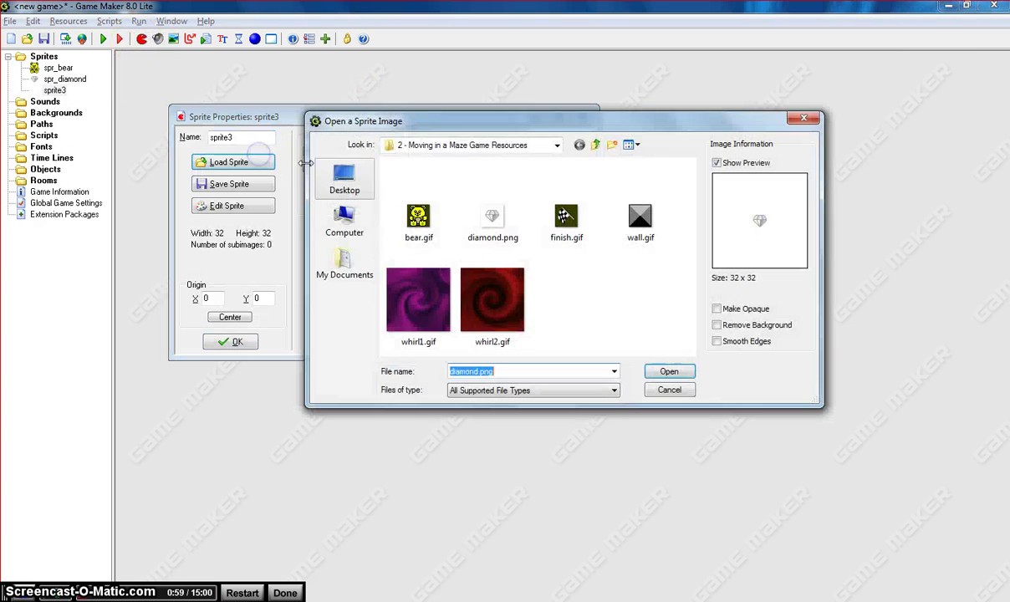
click(564, 219)
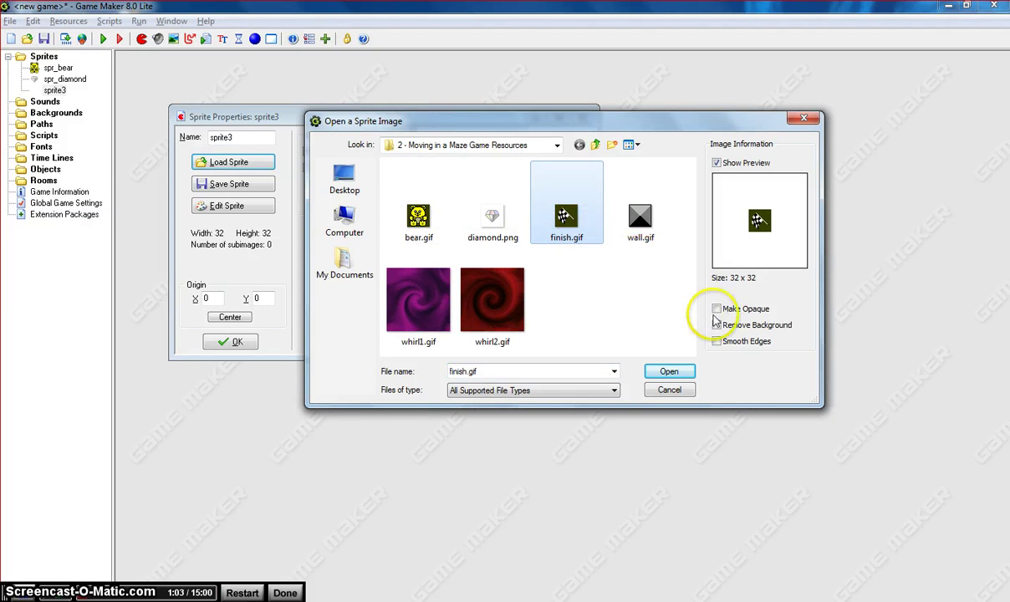
click(717, 325)
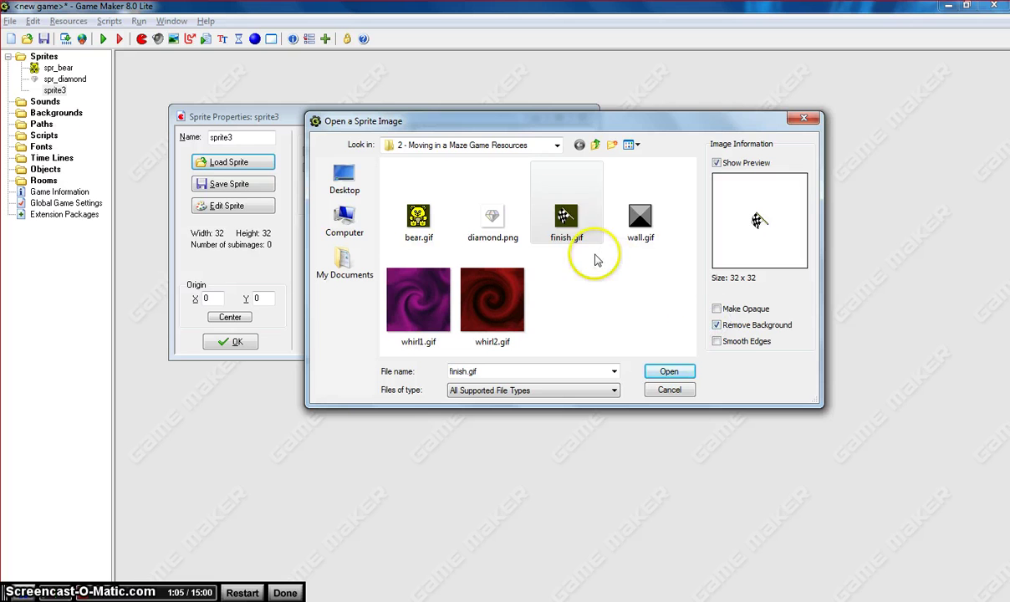
click(668, 371)
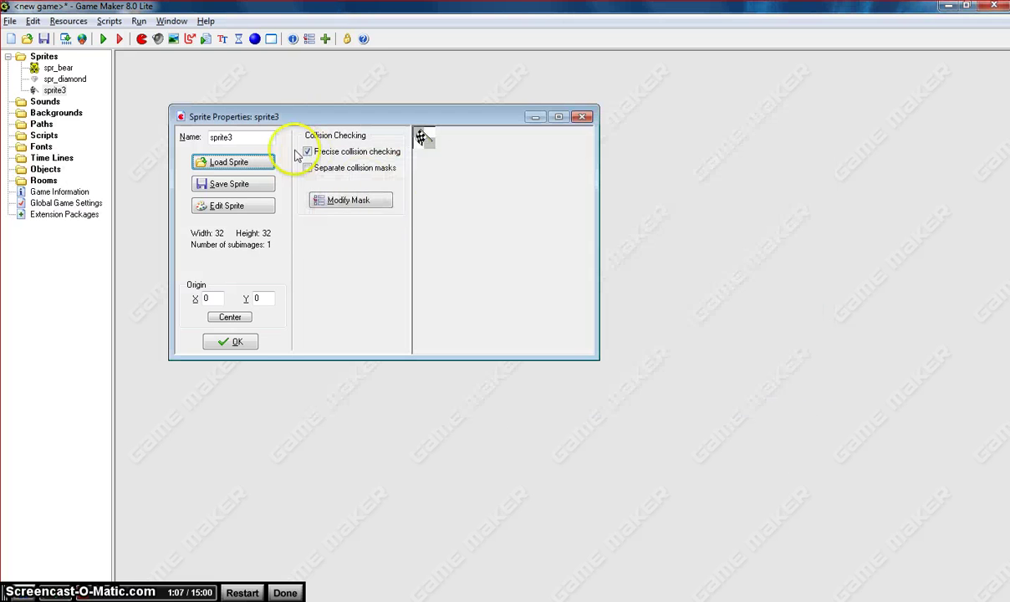
click(197, 138)
text(spr_finish)
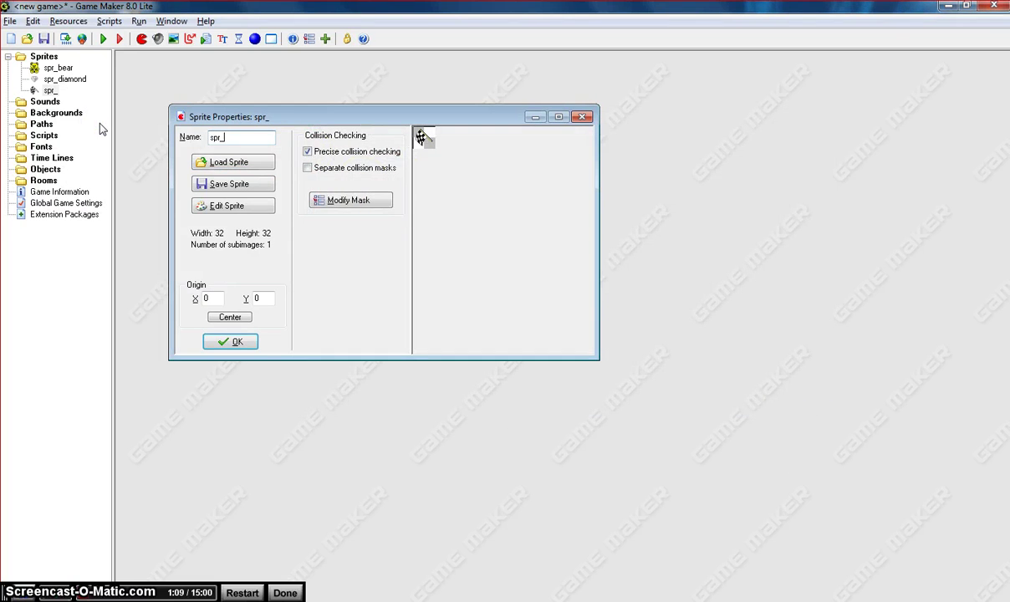
click(210, 298)
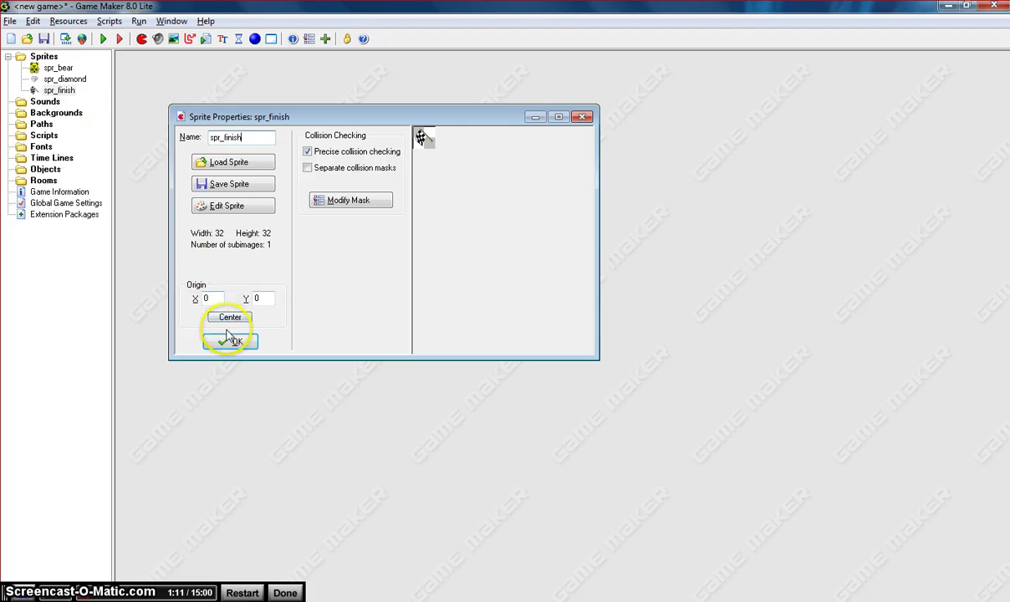
click(232, 341)
Create sprite spr_wall from wall.gif, keeping its background
click(141, 39)
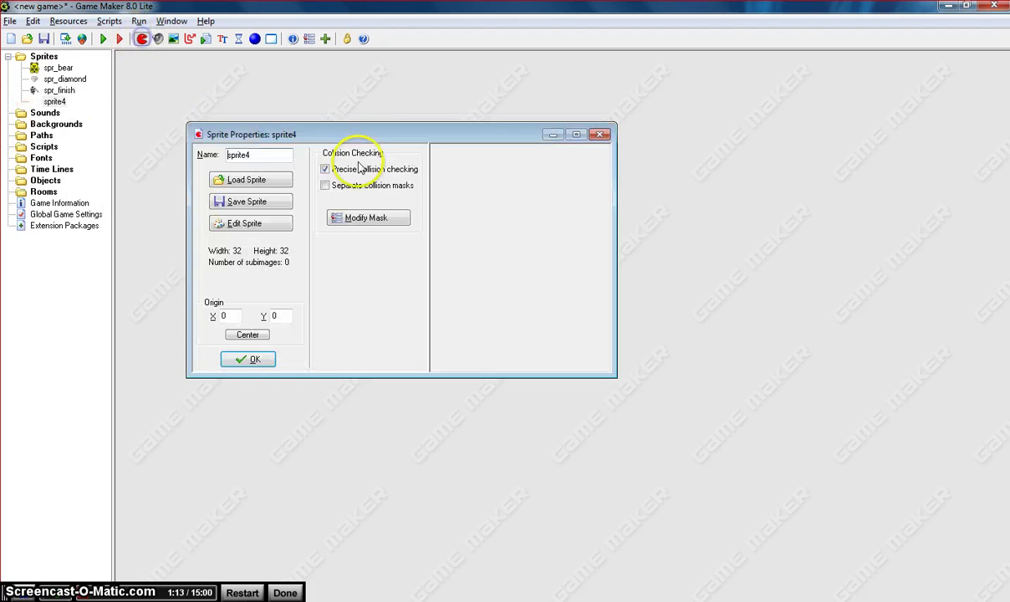
click(276, 180)
click(640, 215)
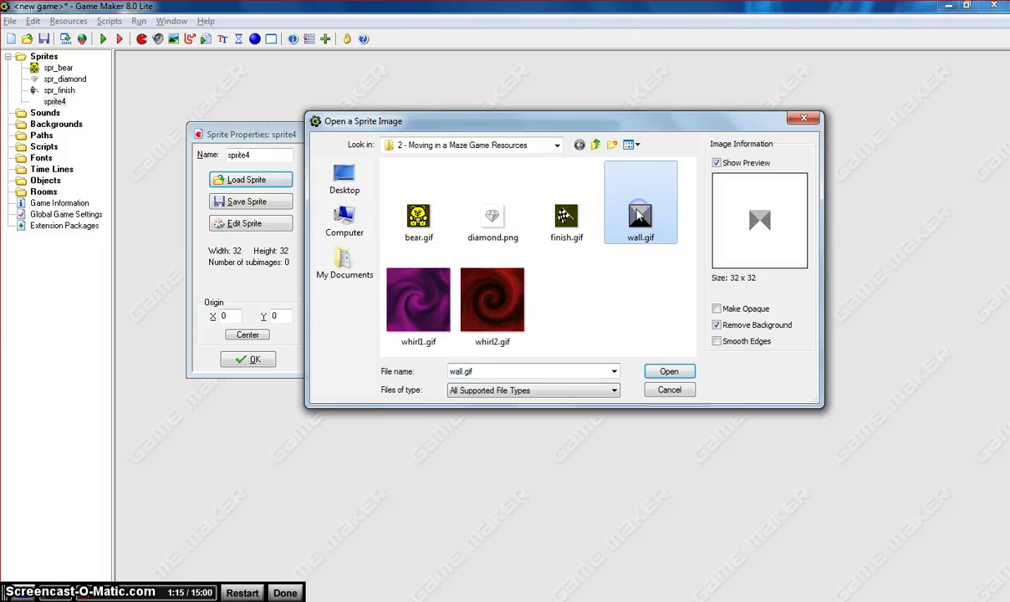
click(717, 325)
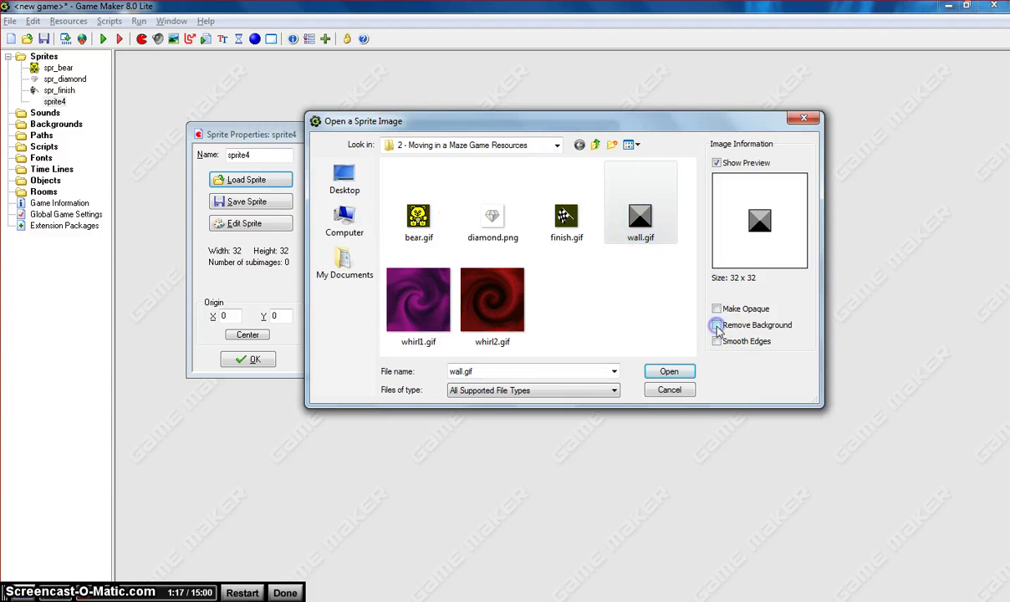
click(669, 371)
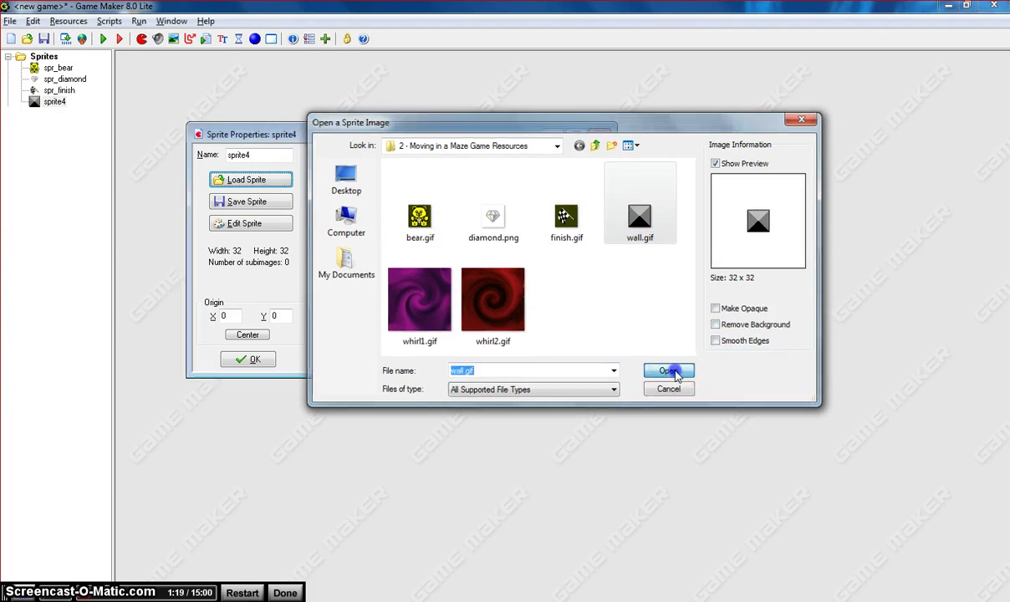
double_click(268, 155)
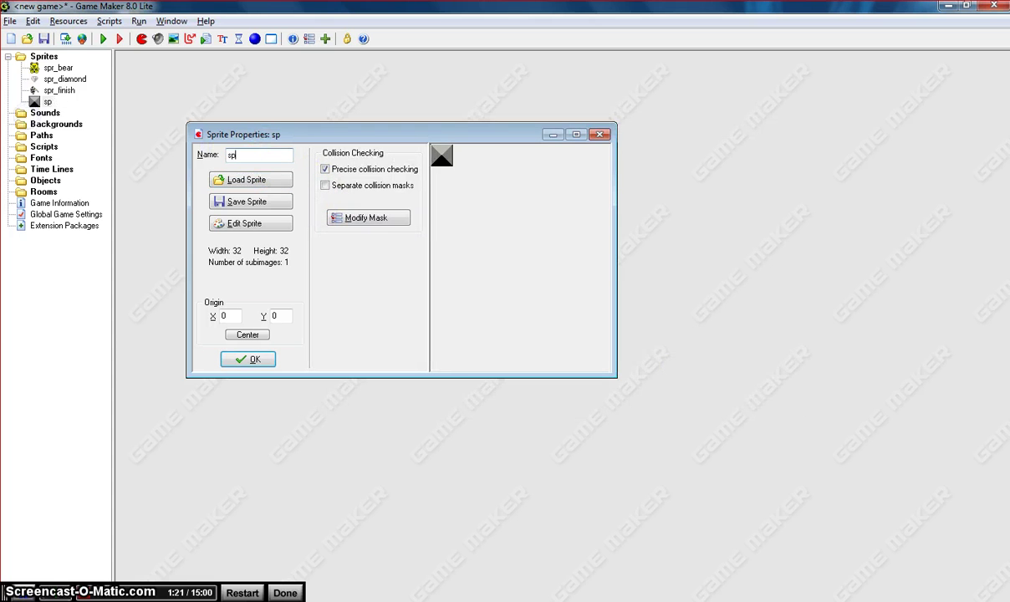
key(Return)
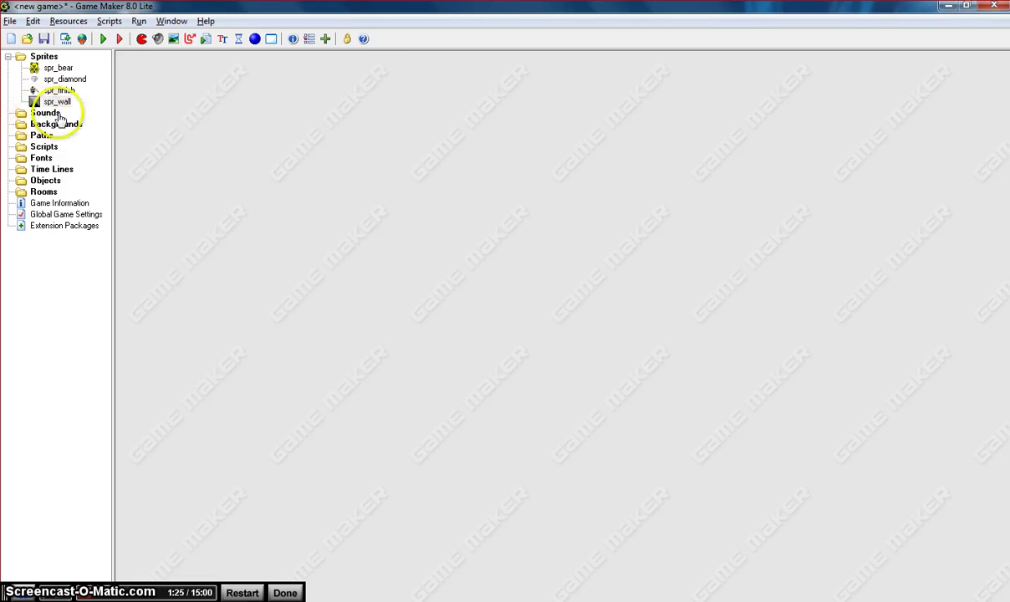
Add sound snd_diamond loaded from diamond.wav
click(158, 39)
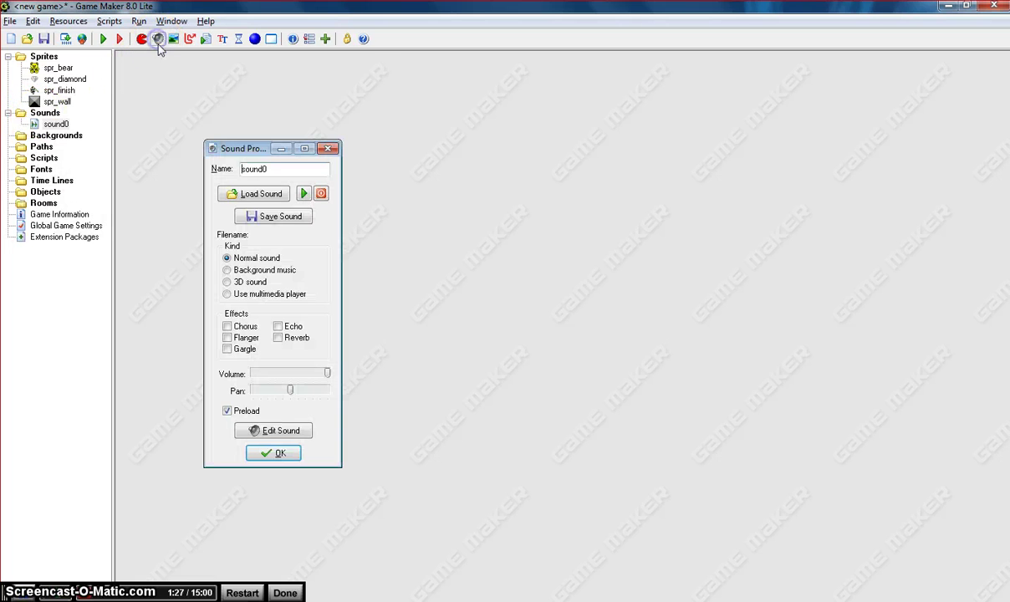
click(261, 193)
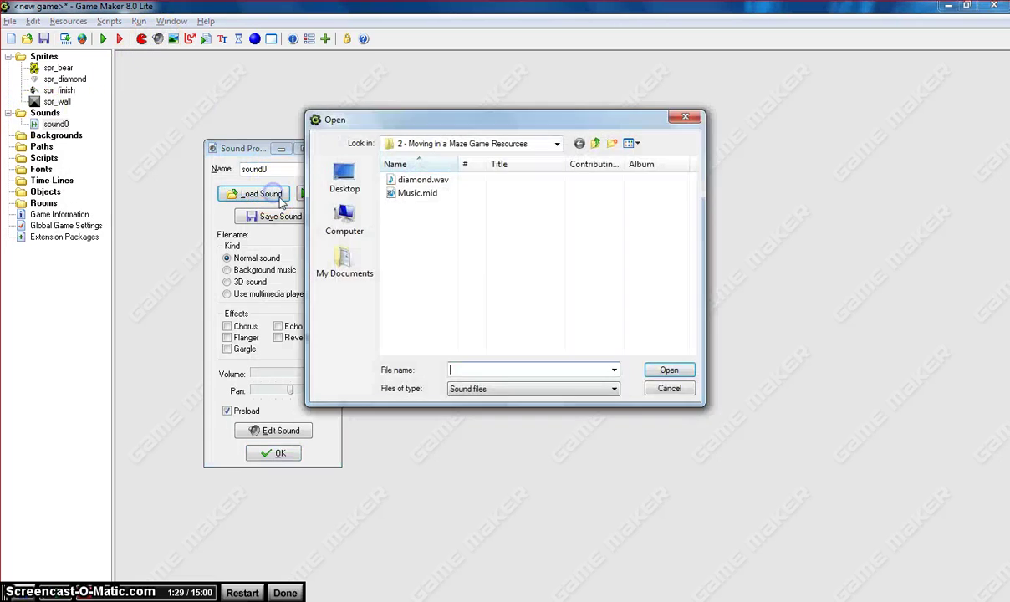
double_click(423, 180)
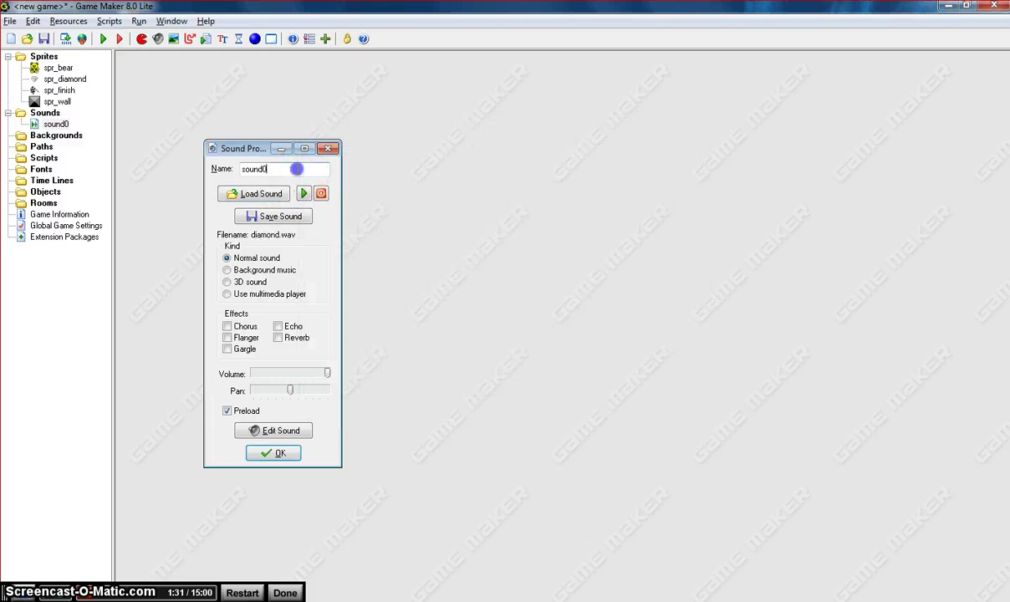
text(snd_diamond)
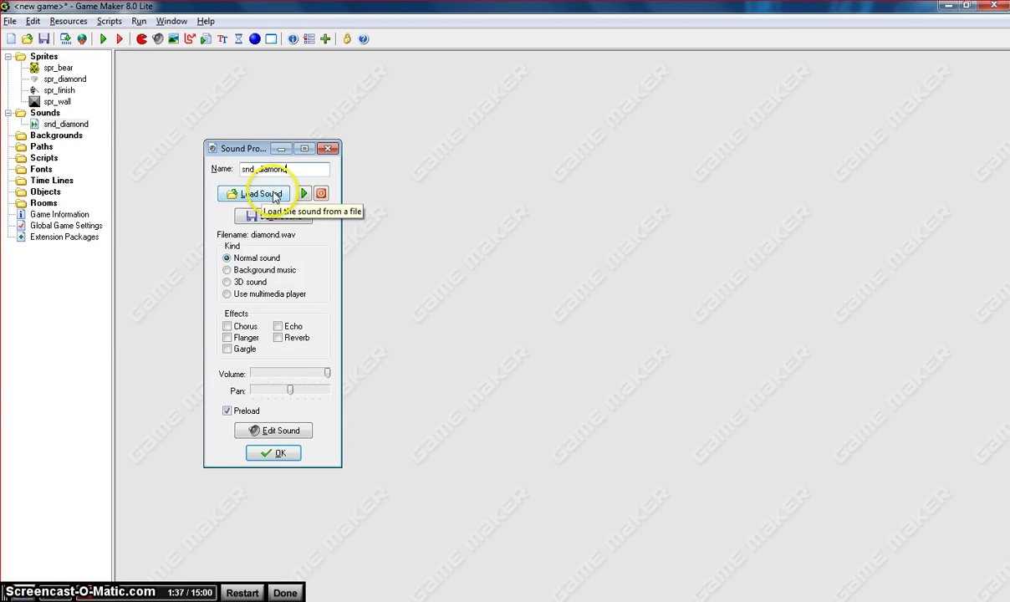
click(271, 452)
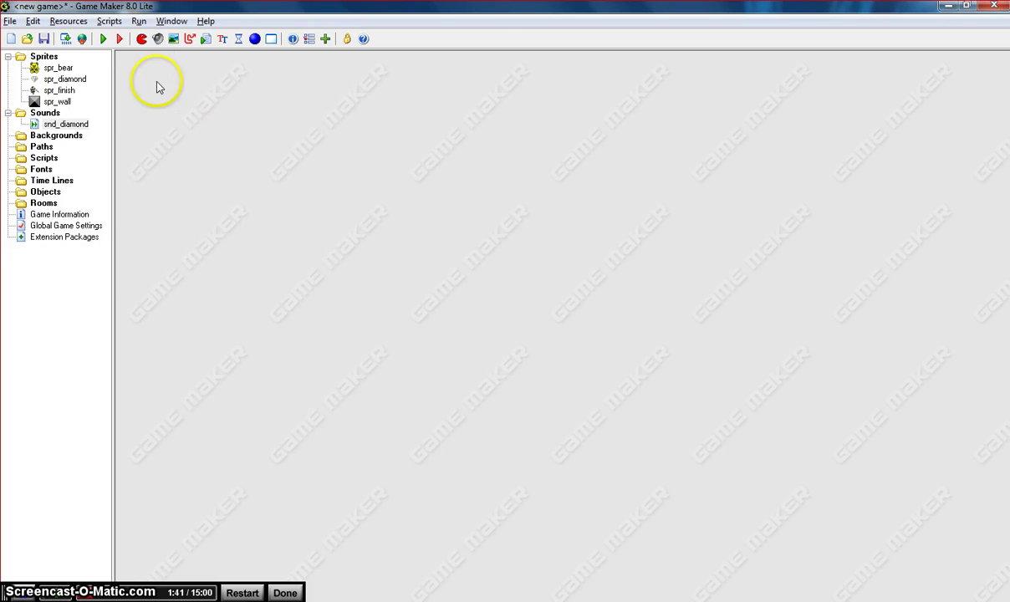
Add sound snd_music loaded from Music.mid as background music
click(158, 38)
click(274, 213)
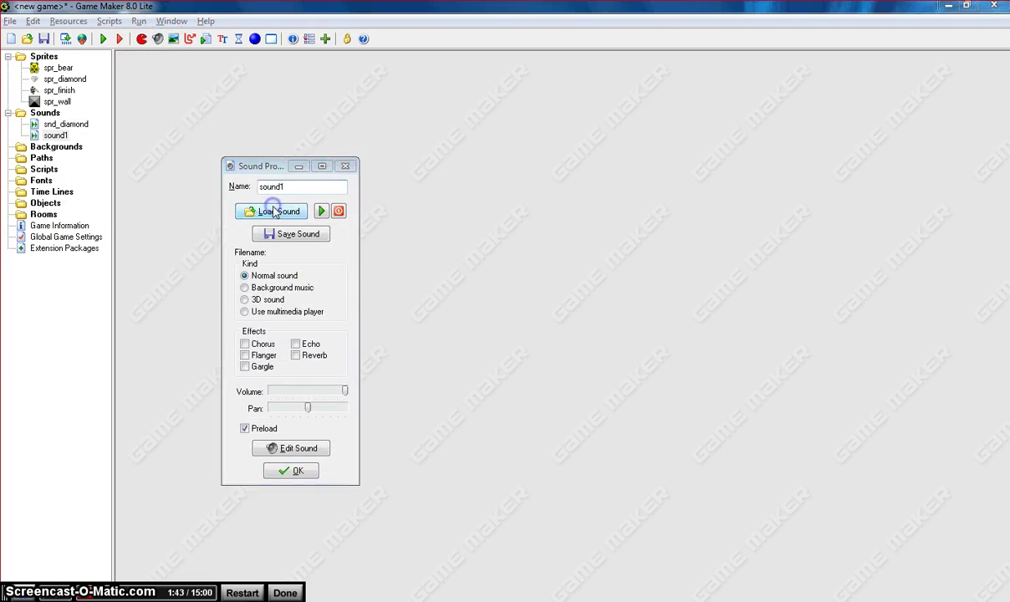
click(417, 194)
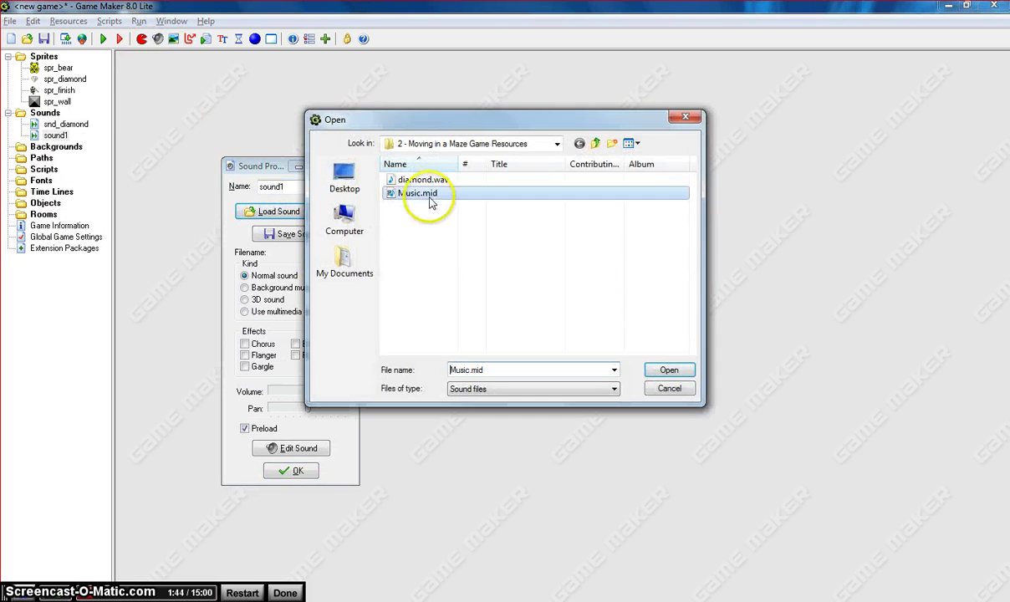
click(668, 369)
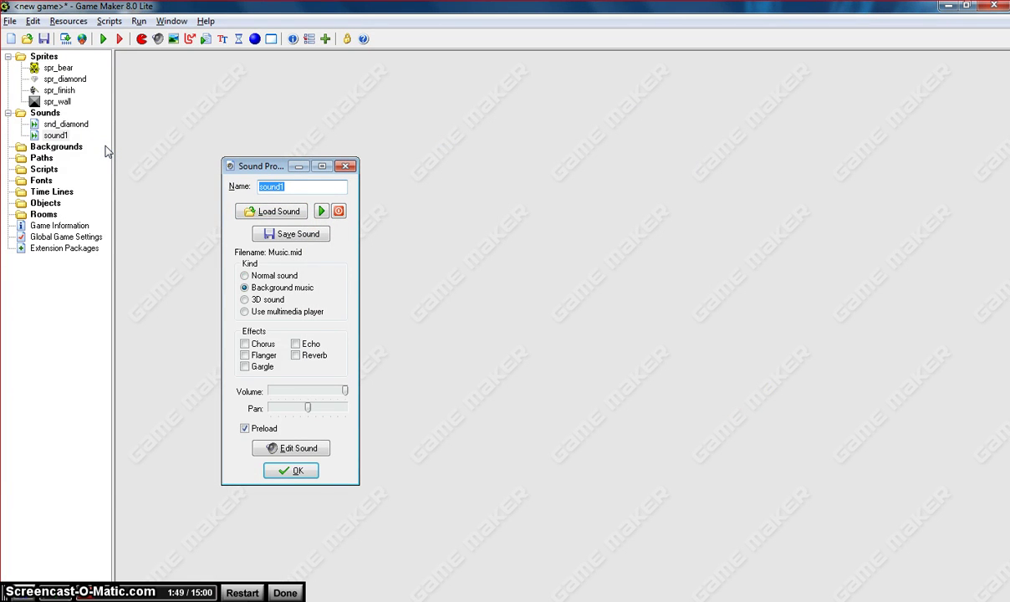
text(snd)
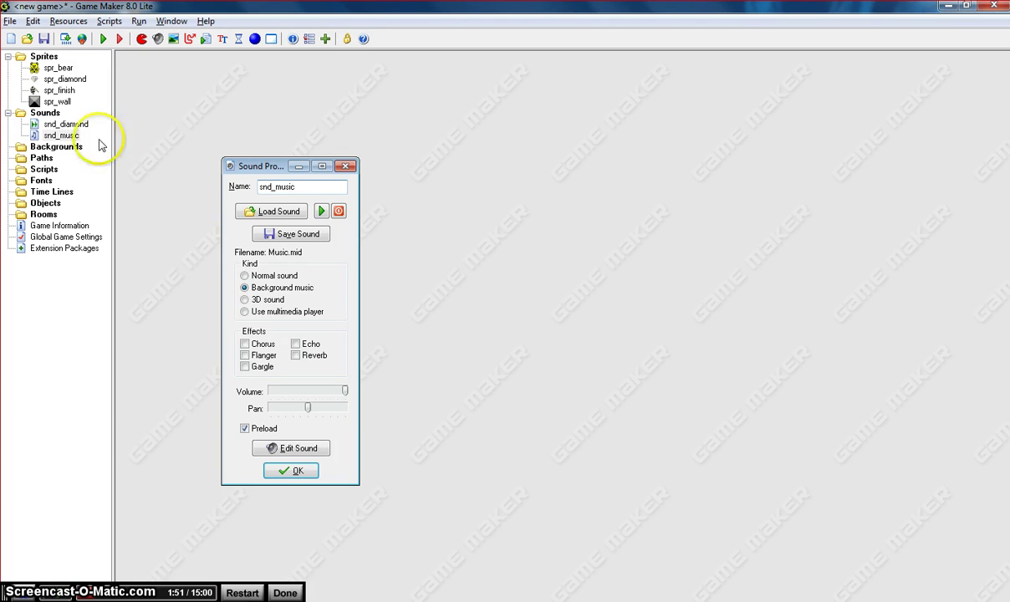
click(279, 469)
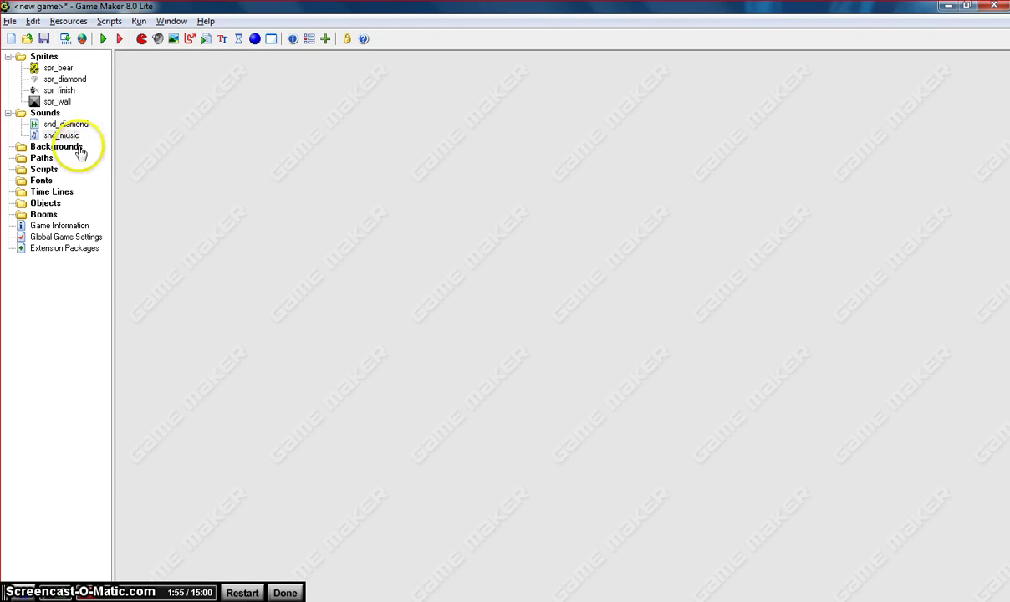
Create background bg_1 from the purple whirl1.gif image
click(173, 40)
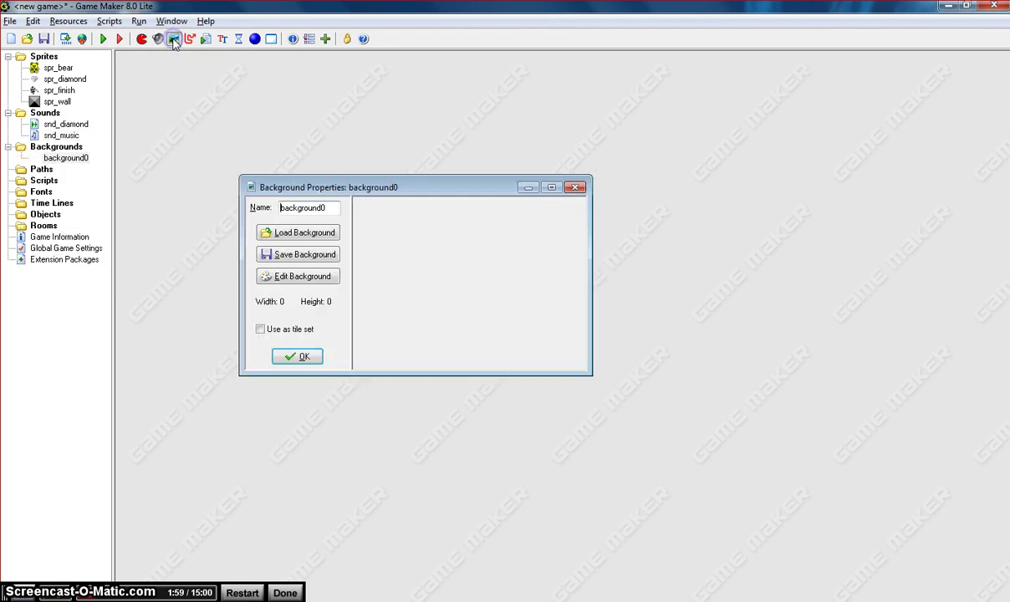
click(296, 234)
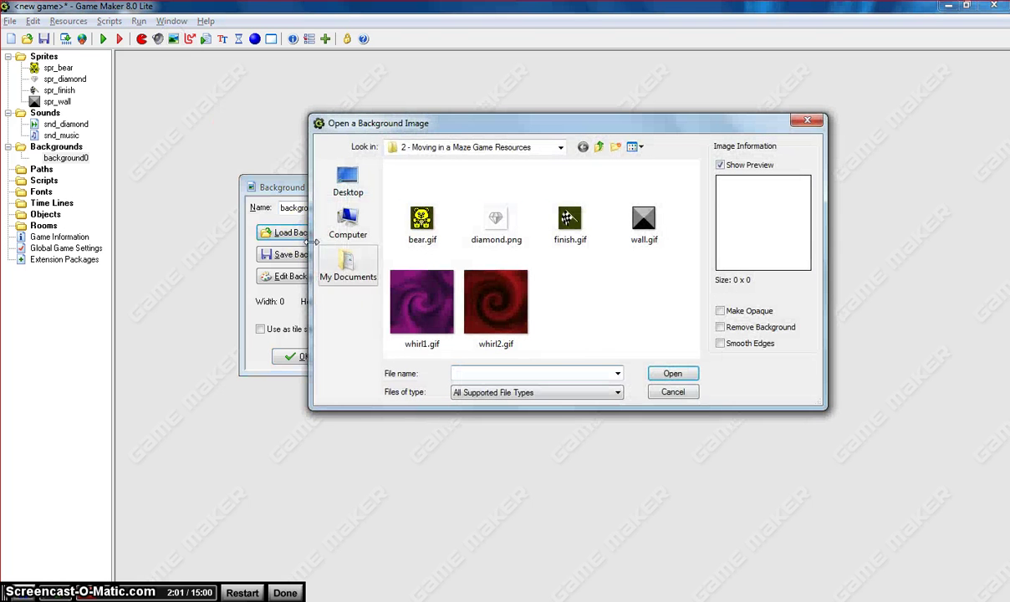
click(424, 299)
click(673, 374)
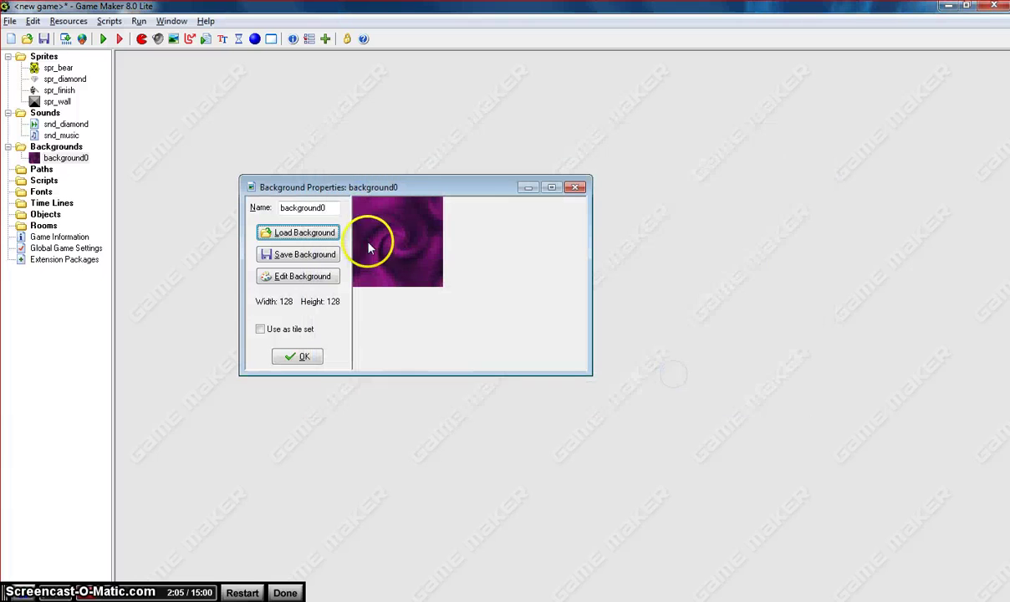
click(310, 207)
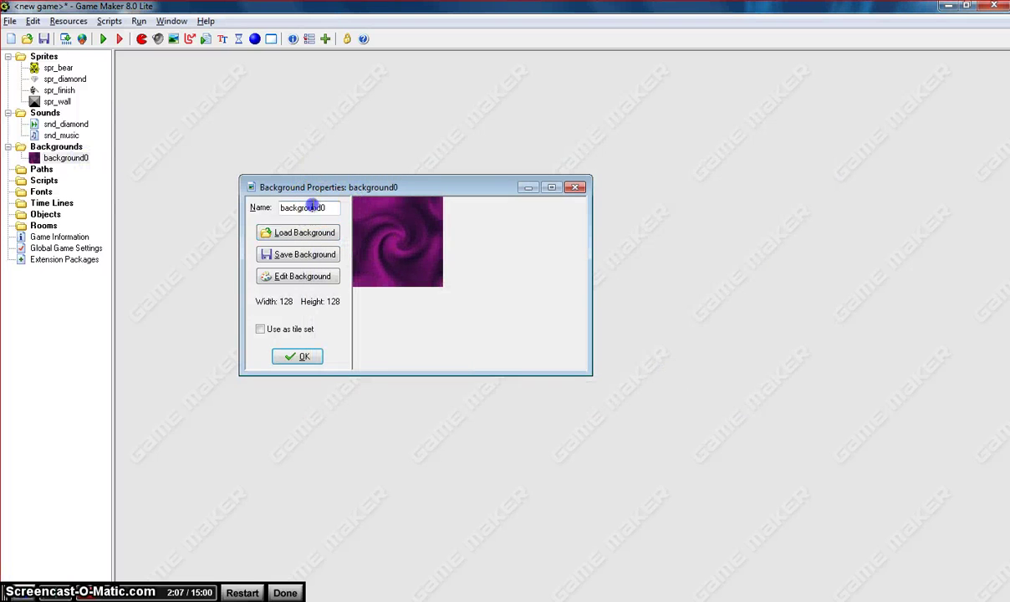
text(bg_1)
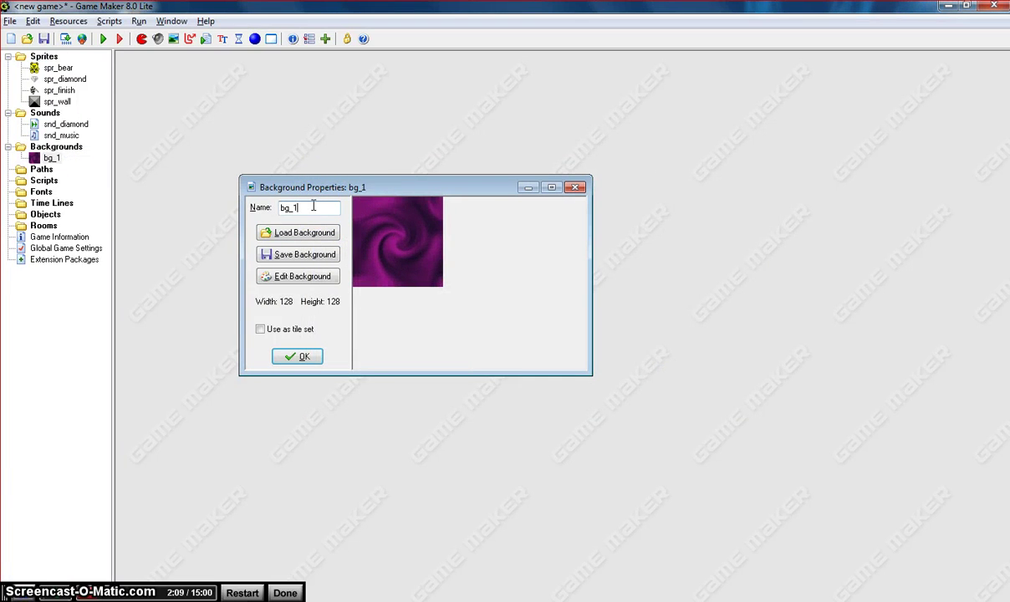
key(Return)
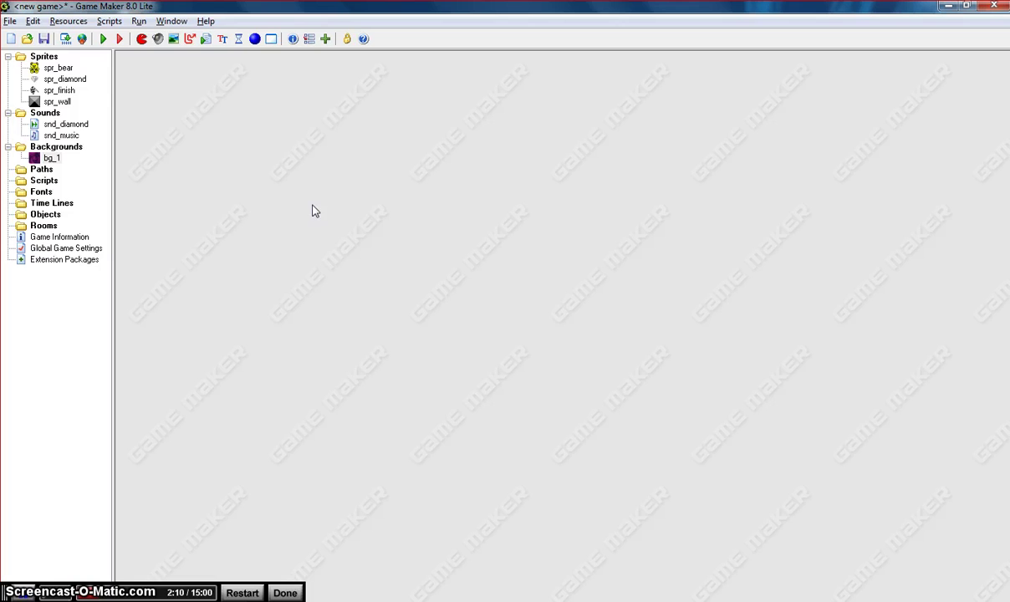
Create background bg_2 from the red whirl2.gif image
click(173, 38)
click(346, 253)
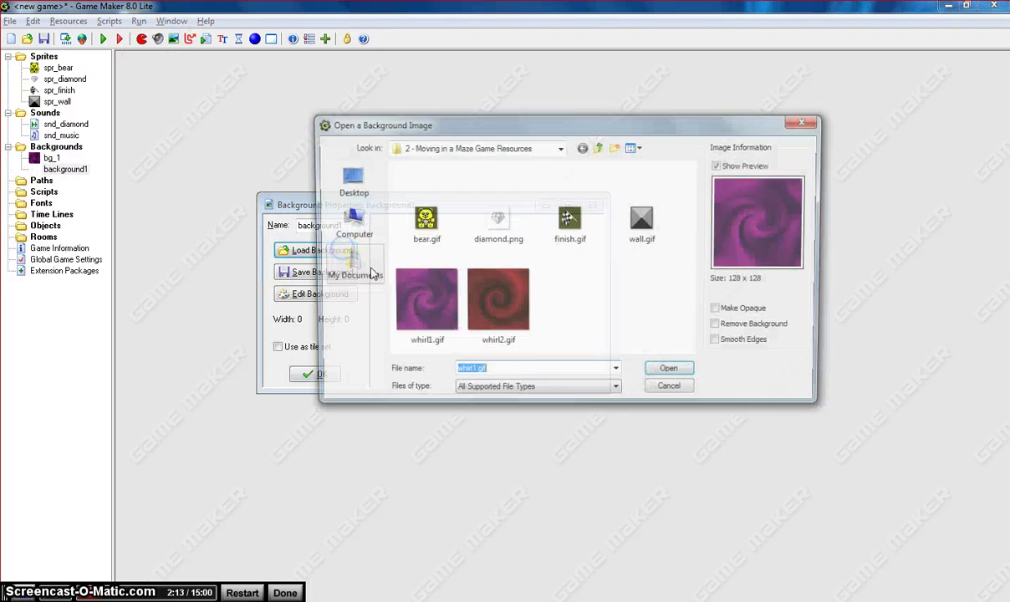
click(514, 305)
click(670, 376)
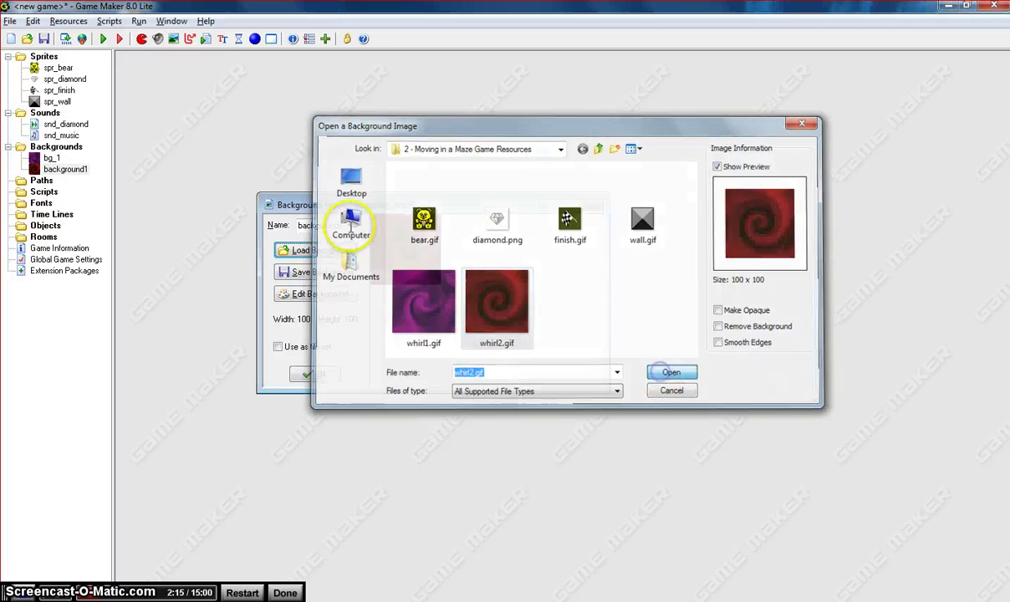
double_click(322, 225)
text(bg_2)
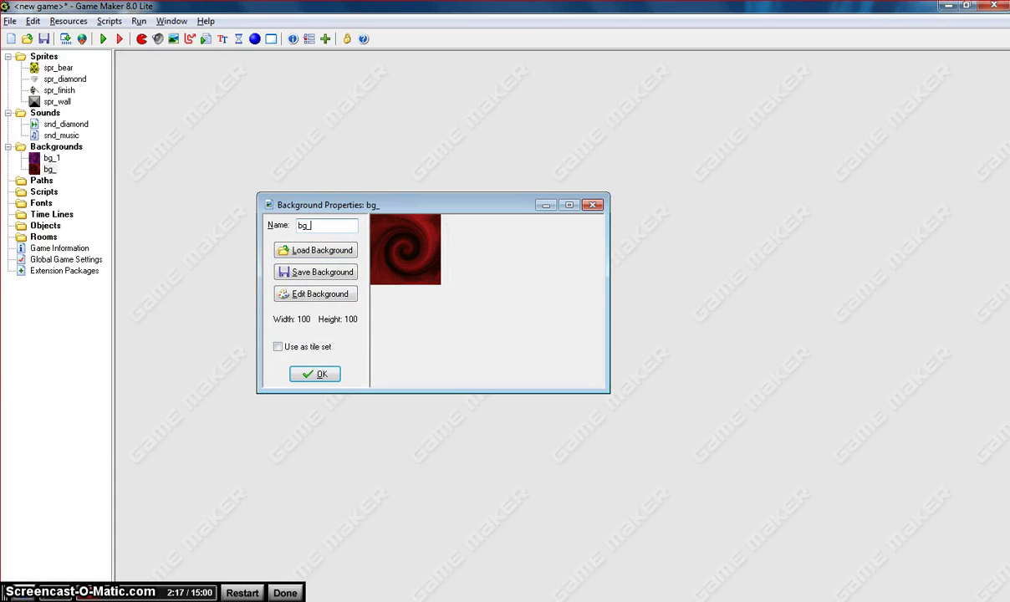
click(320, 375)
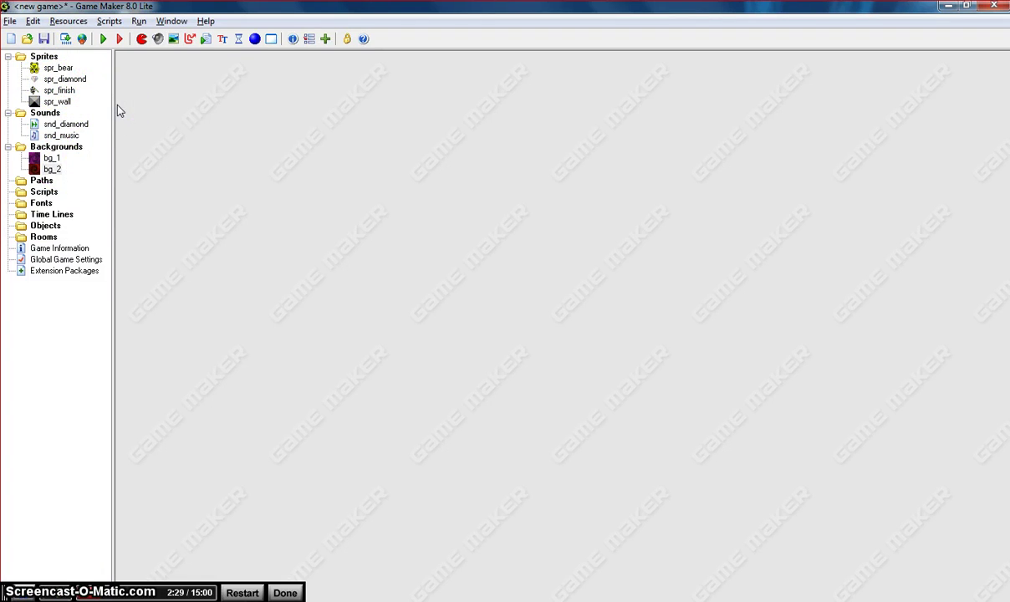
Create object obj_bear using the spr_bear sprite
click(255, 39)
click(380, 272)
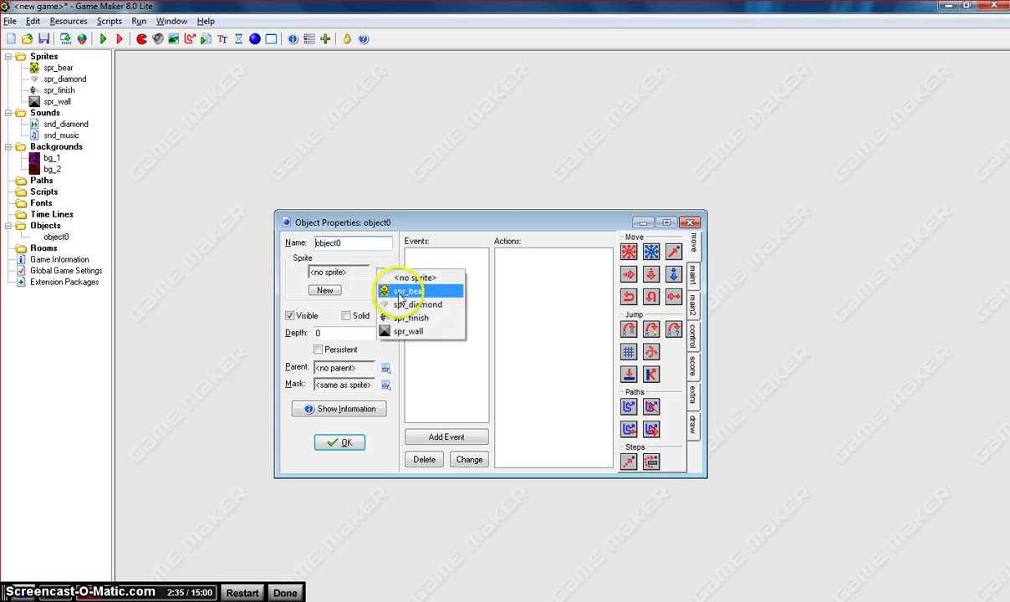
click(406, 291)
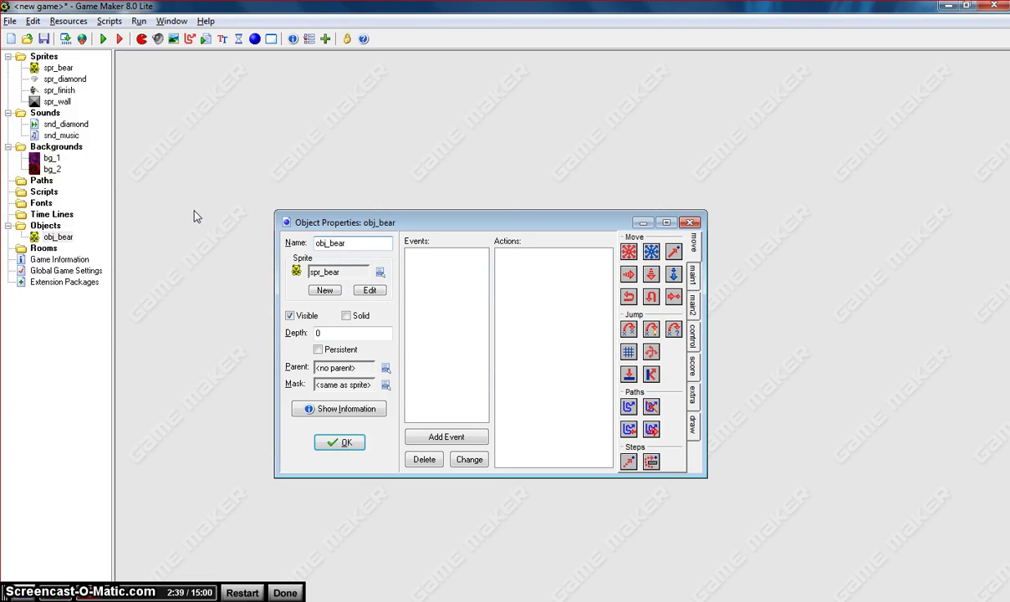
click(339, 442)
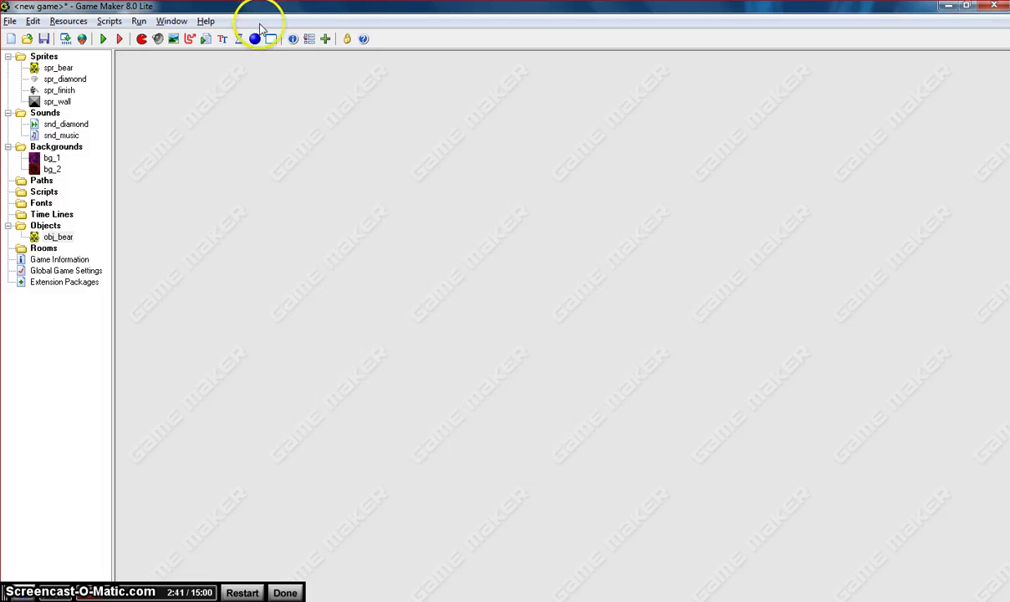
Create object obj_diamond using the spr_diamond sprite
click(255, 39)
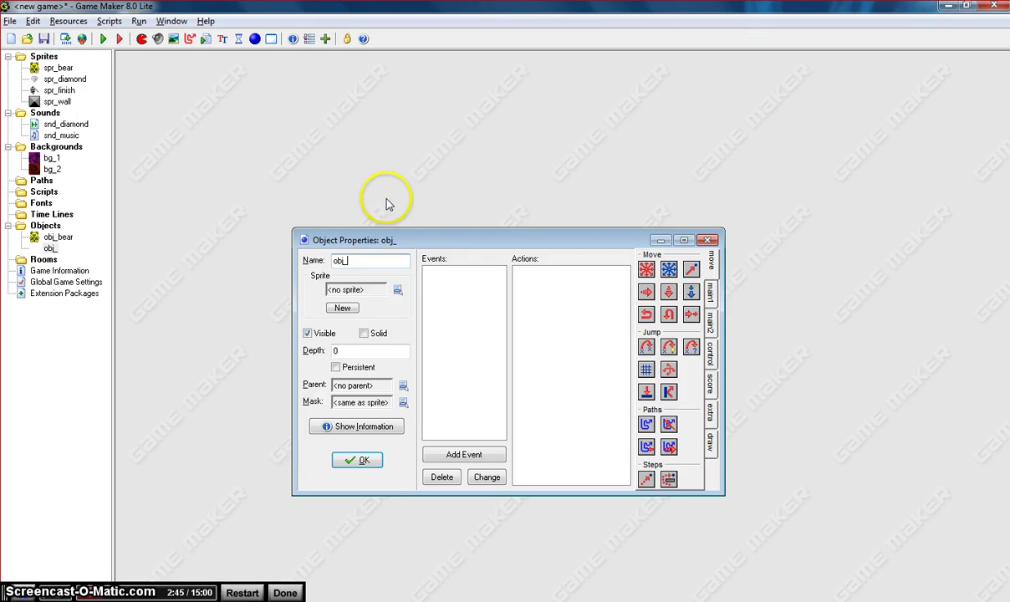
click(398, 289)
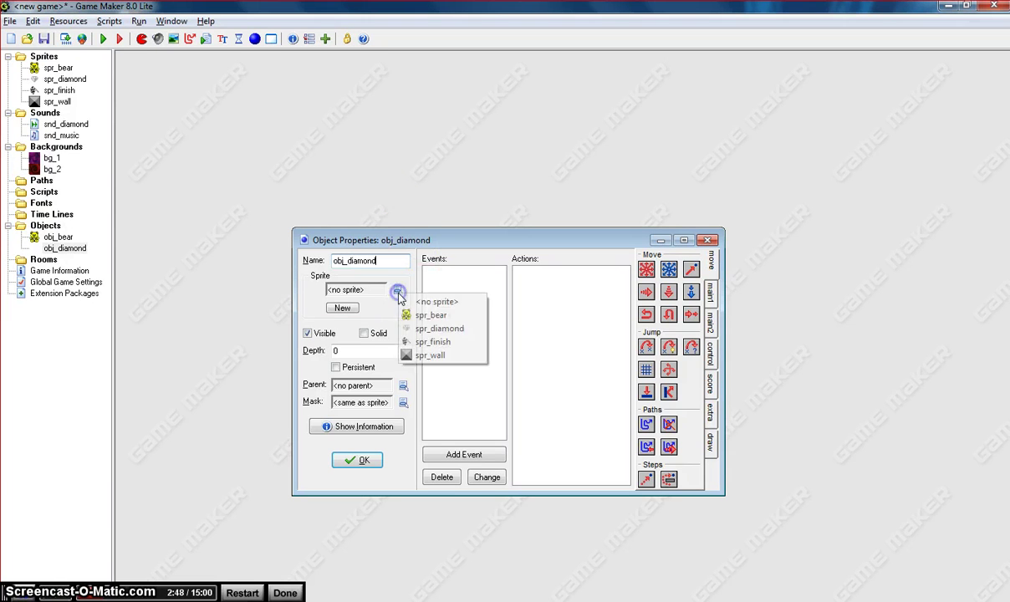
click(433, 328)
click(357, 459)
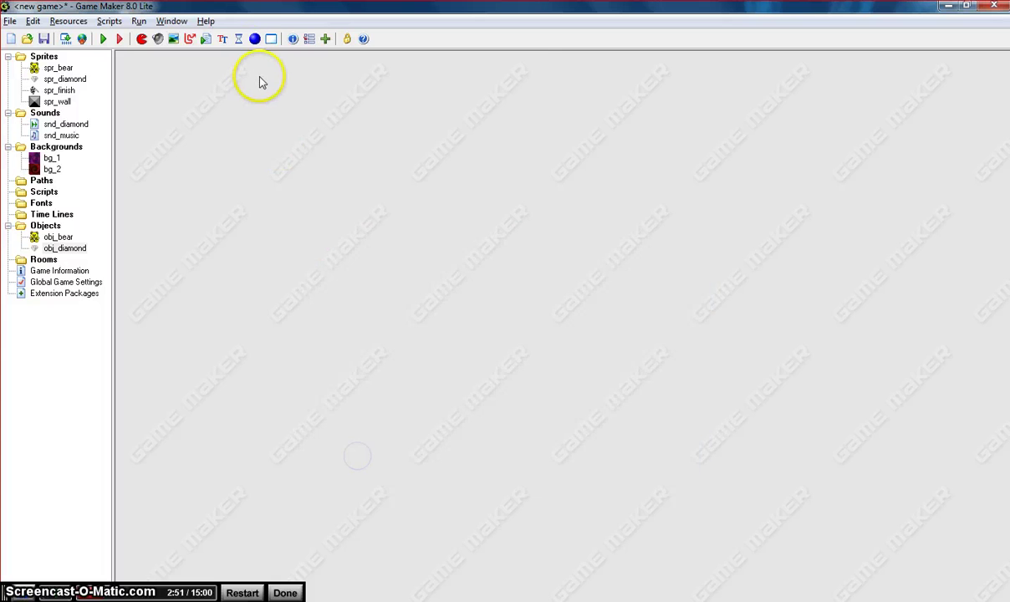
Create object obj_finish using the spr_finish sprite
click(255, 39)
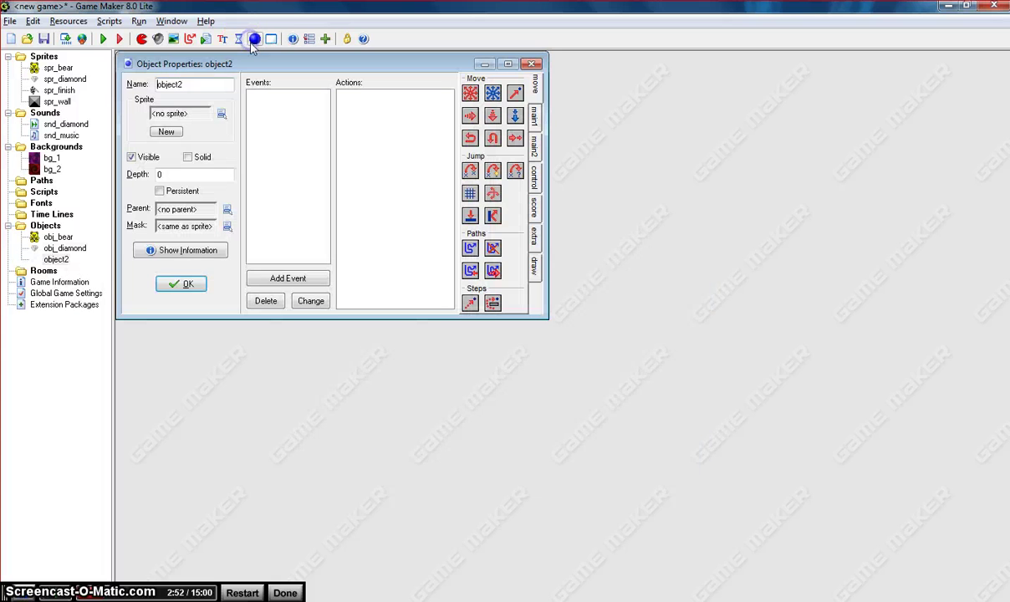
click(220, 114)
click(260, 159)
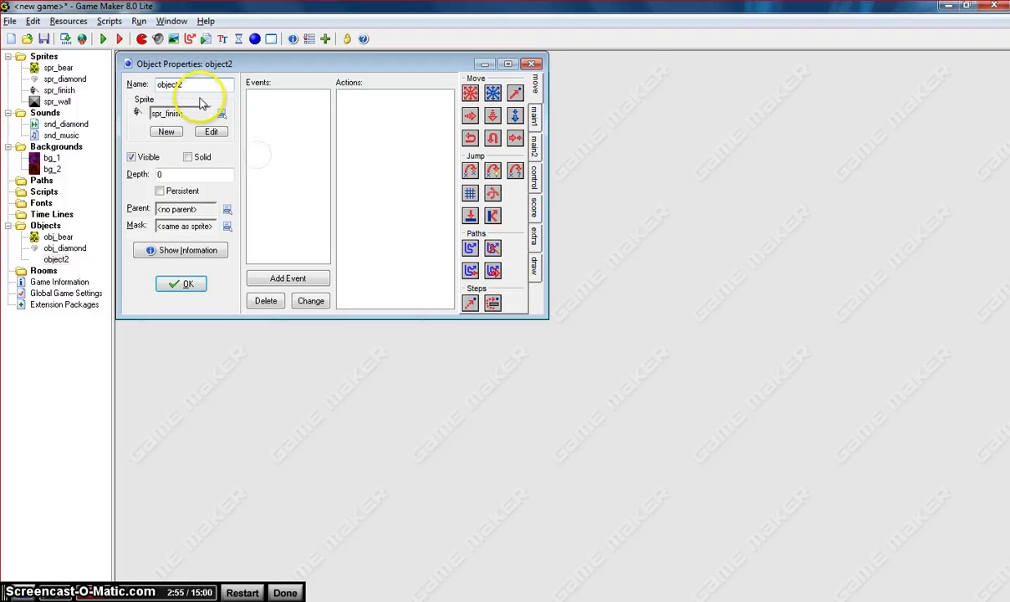
double_click(176, 83)
text(obj_finish)
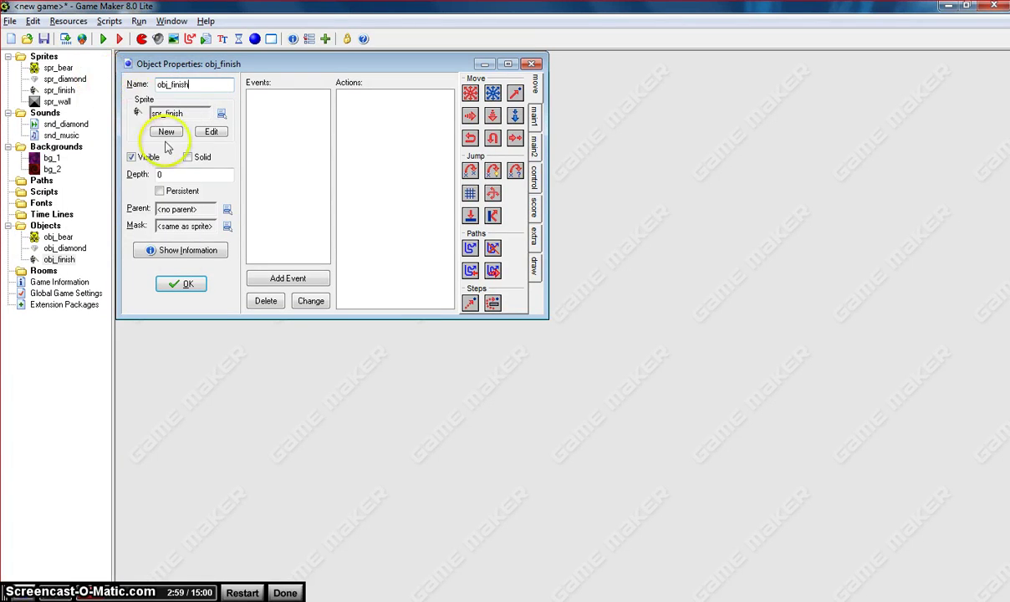
click(181, 284)
Create a solid object obj_wall using the spr_wall sprite
click(254, 39)
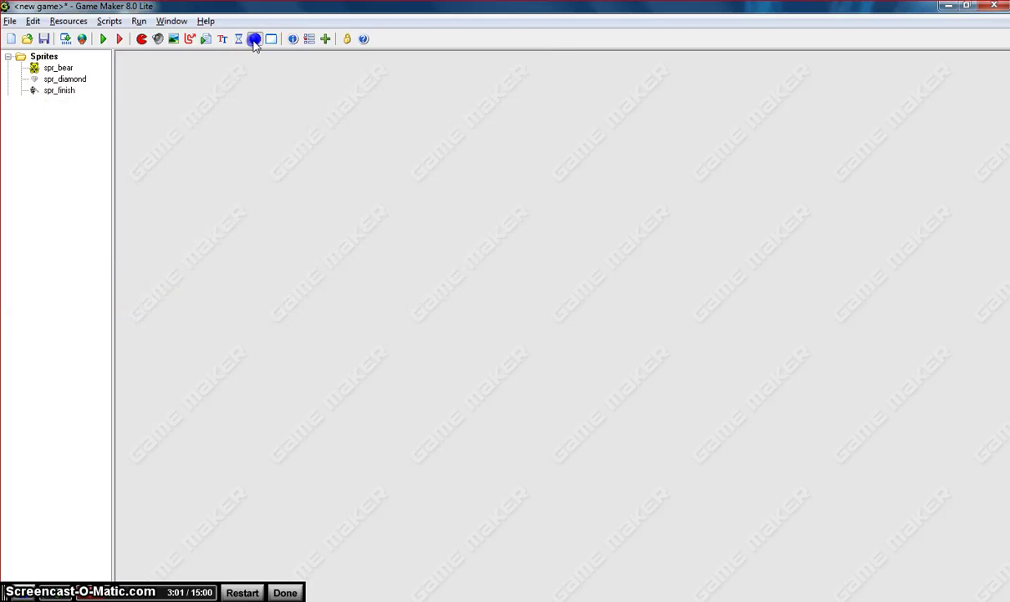
text(obj_wall;)
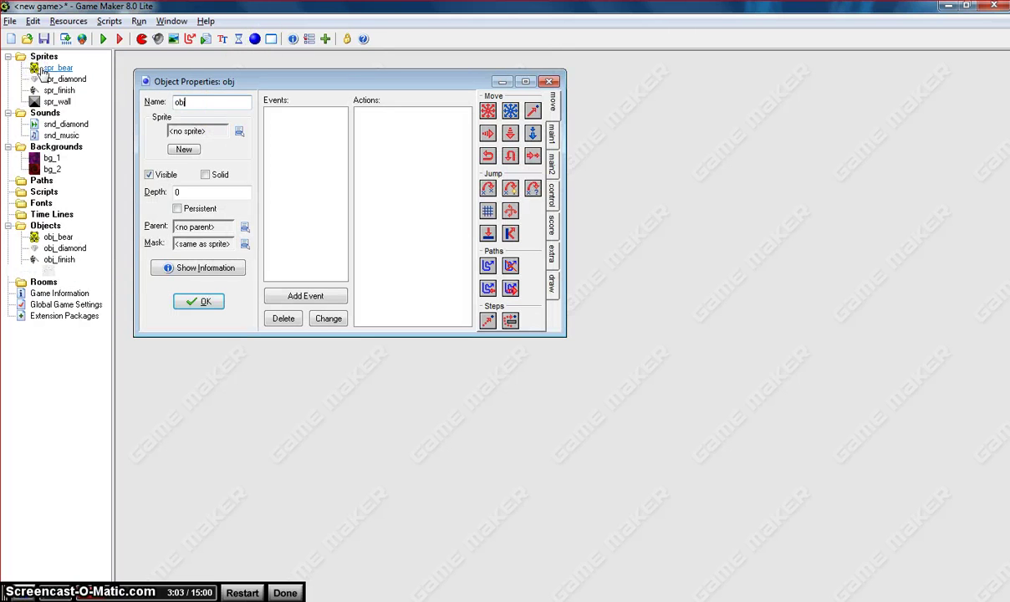
click(205, 102)
key(BackSpace)
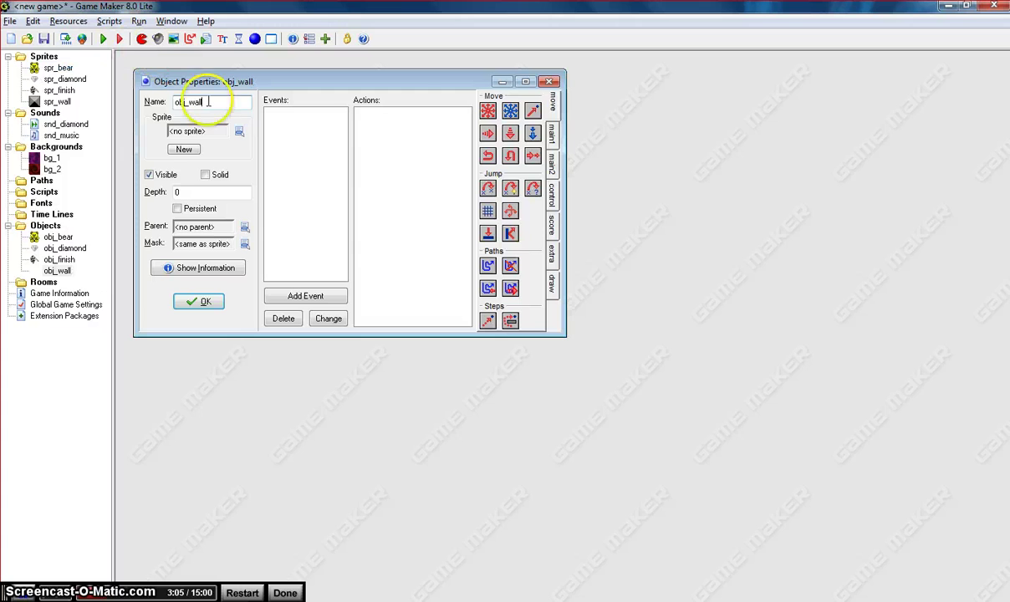
click(238, 131)
click(264, 191)
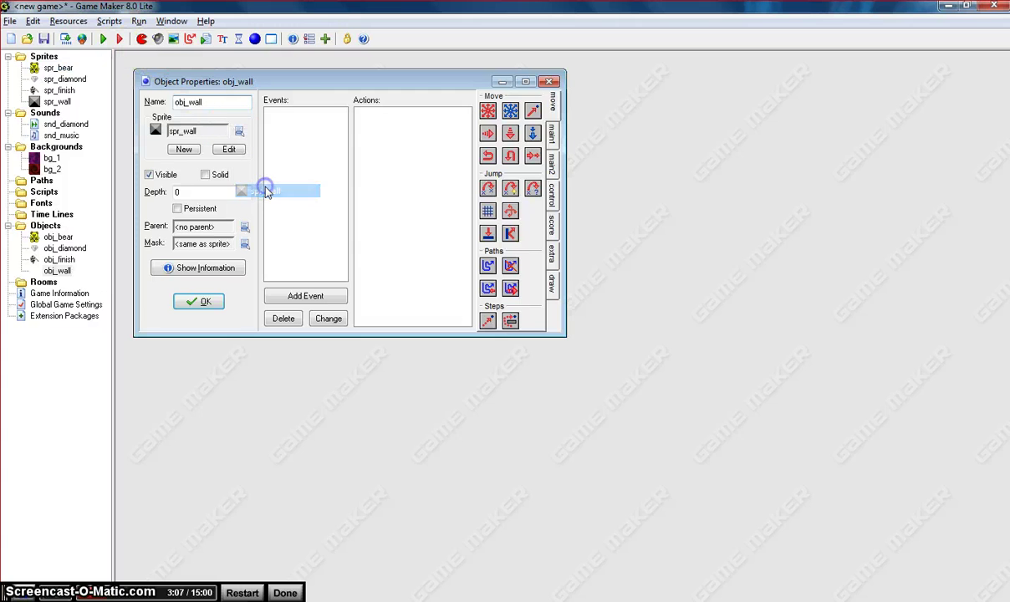
click(205, 175)
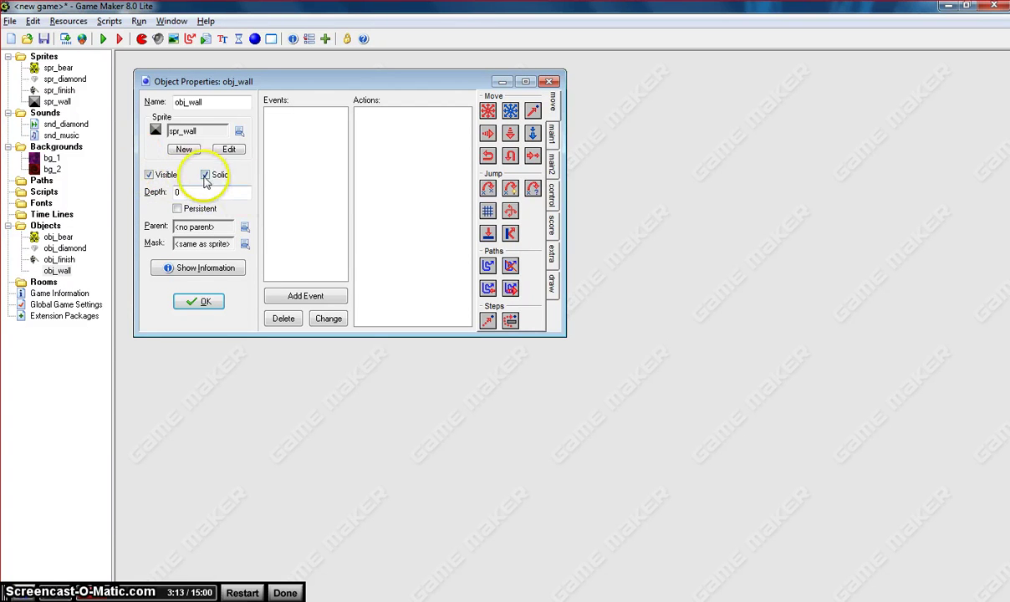
click(201, 302)
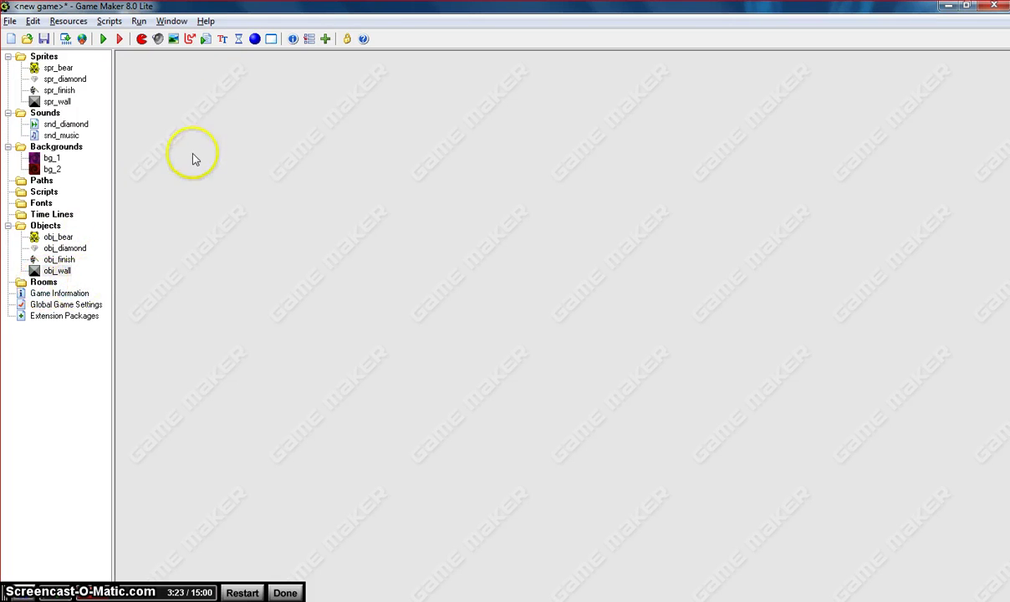
Create room0 with 32 × 32 grid snap and obj_wall chosen for placement
click(272, 40)
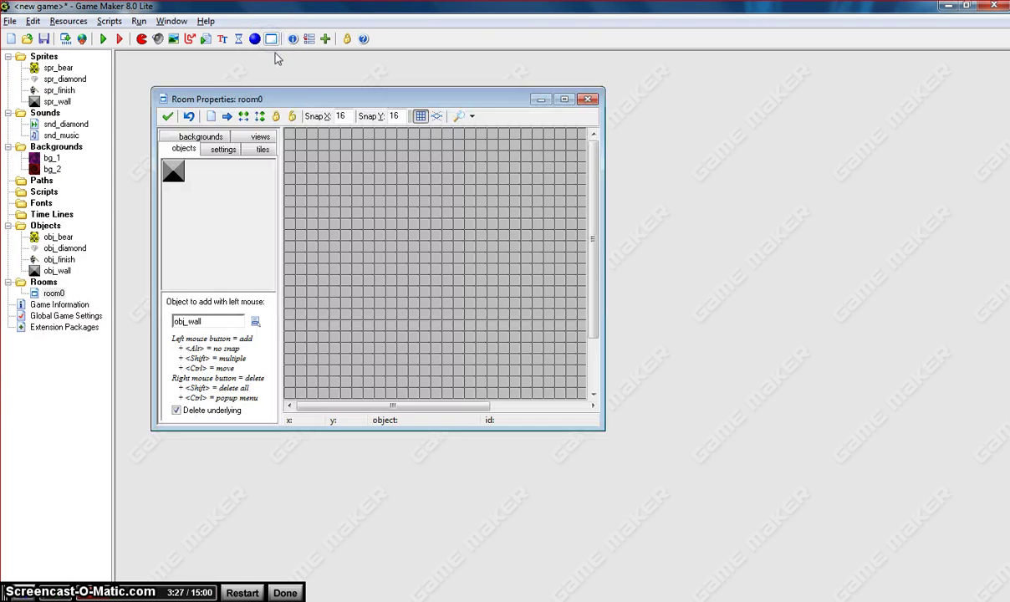
double_click(282, 99)
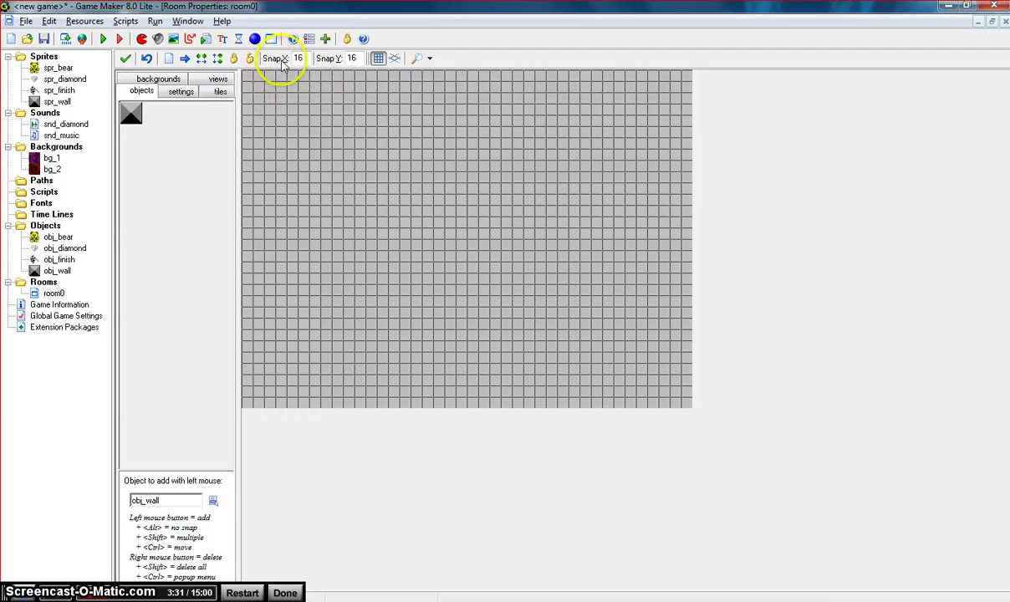
click(299, 58)
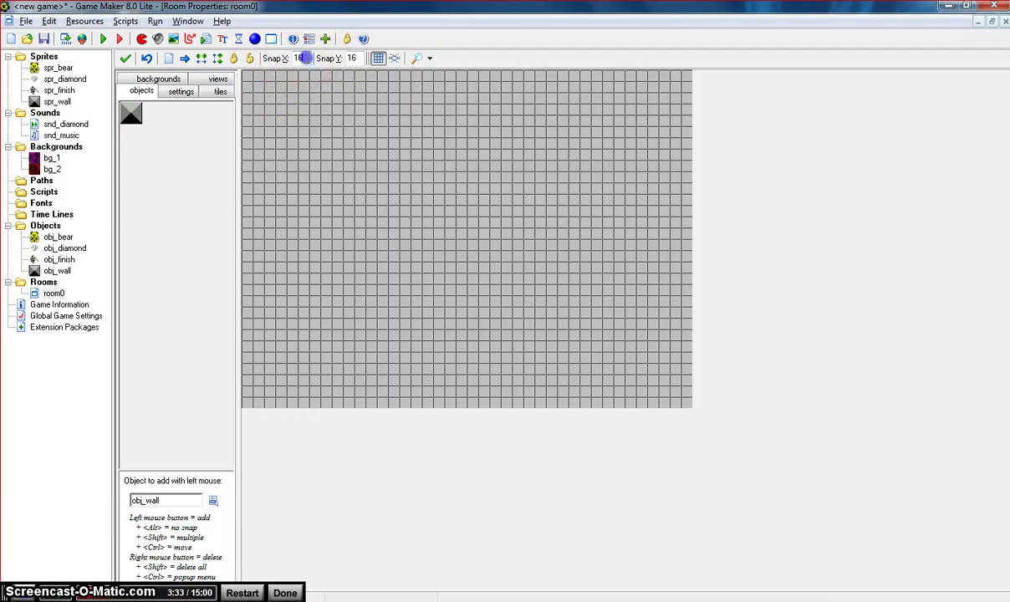
text(32)
click(357, 58)
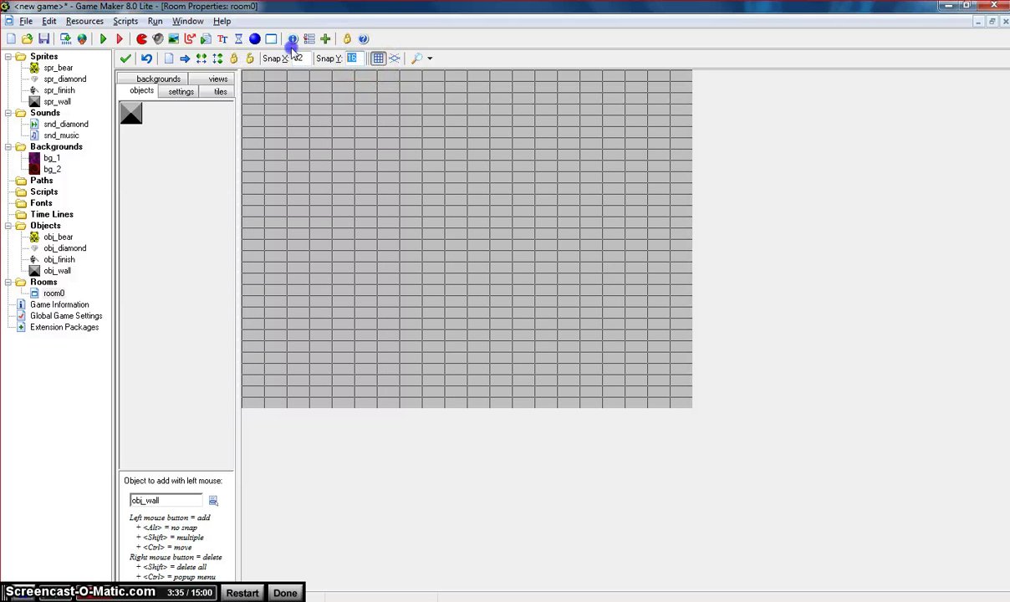
text(32)
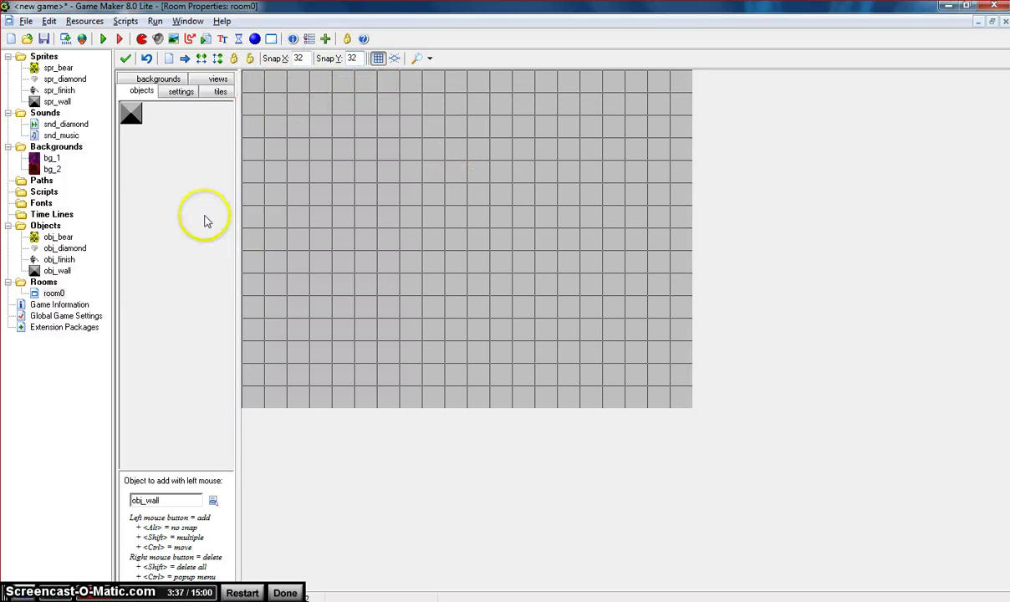
click(190, 172)
click(212, 219)
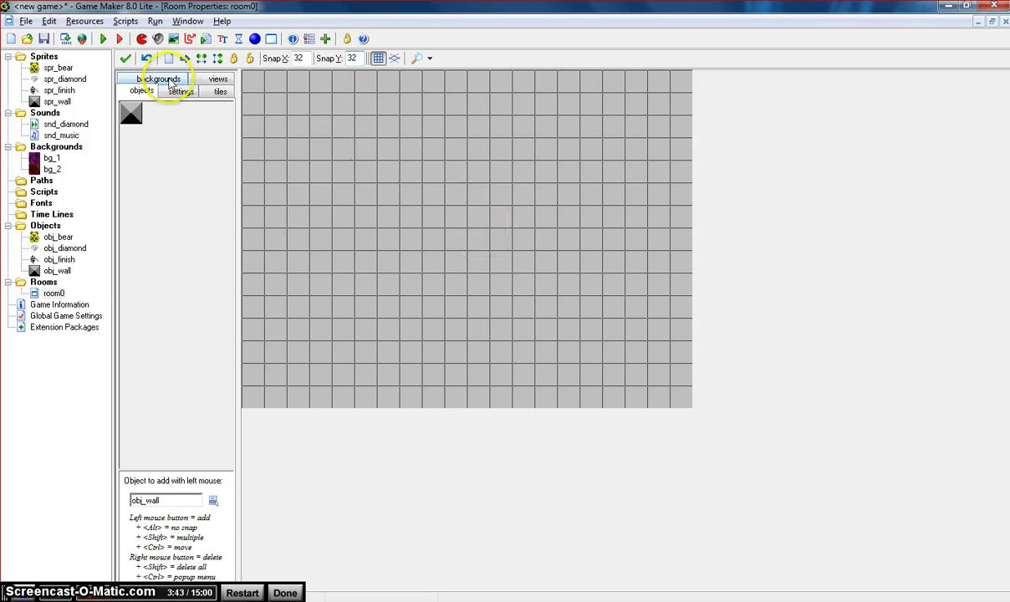
click(170, 78)
click(148, 92)
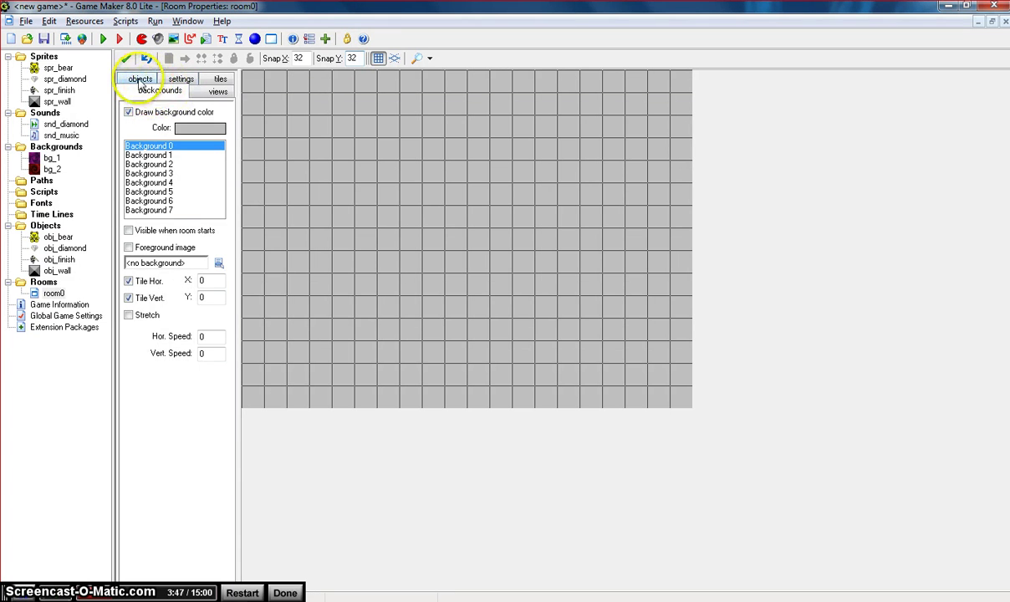
Set room0's width and height to 320
click(168, 79)
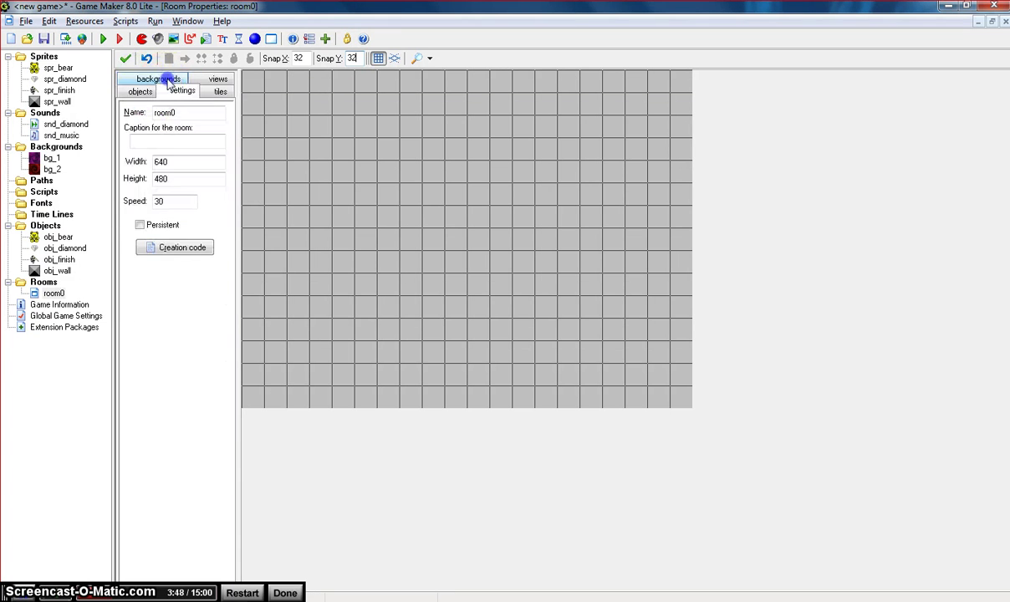
double_click(159, 160)
text(320)
key(Tab)
text(320)
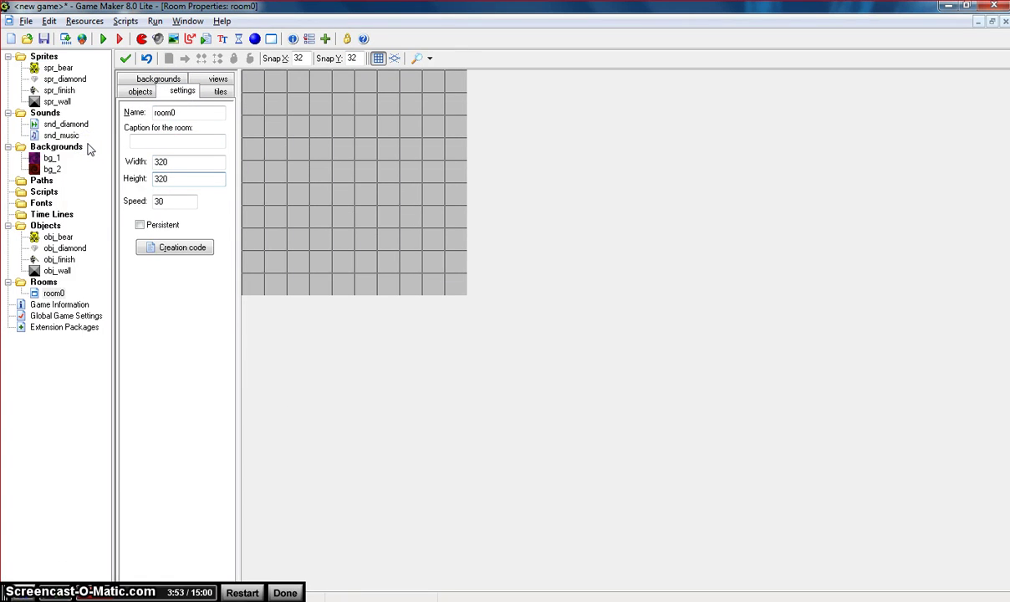
Give room0 a maroon background colour with bg_1 as Background 0
click(139, 92)
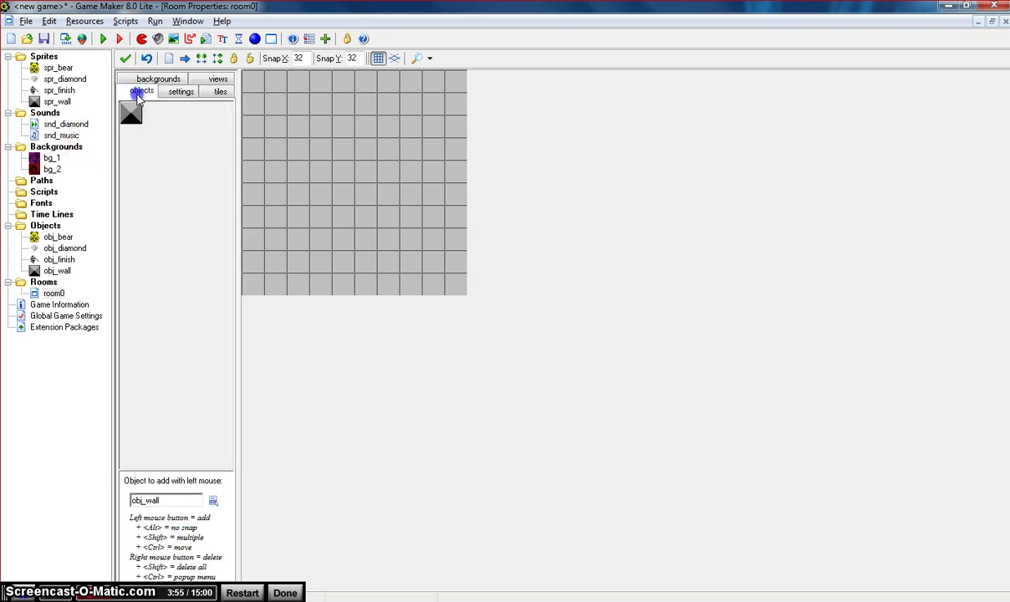
click(142, 80)
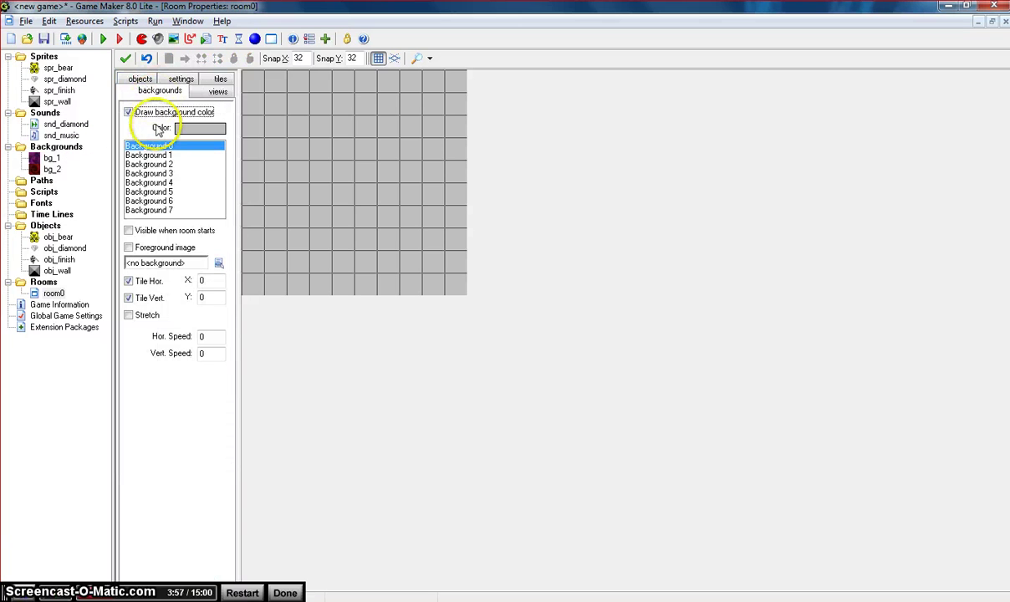
click(184, 128)
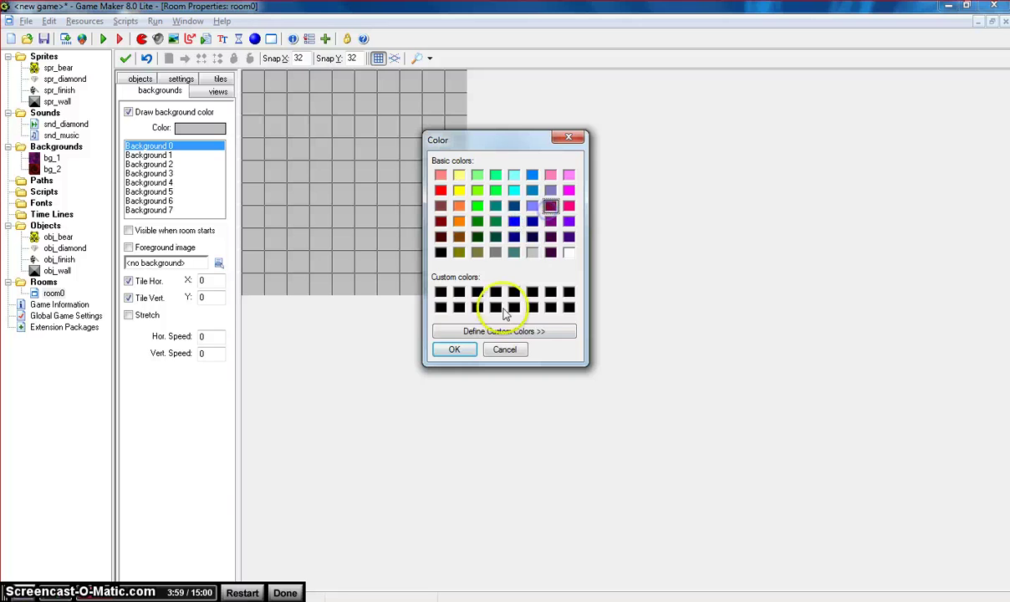
click(456, 347)
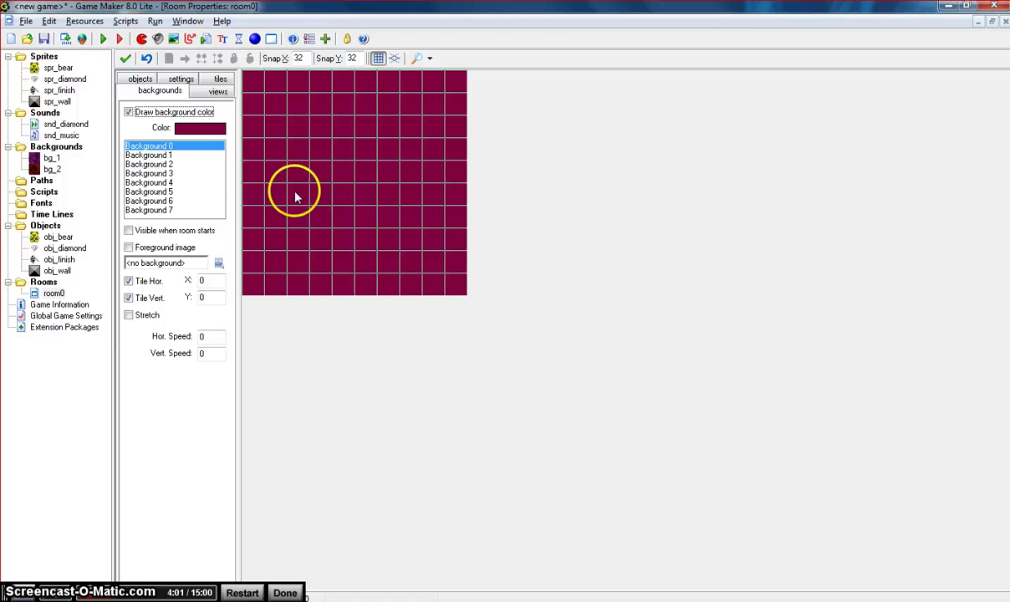
click(219, 262)
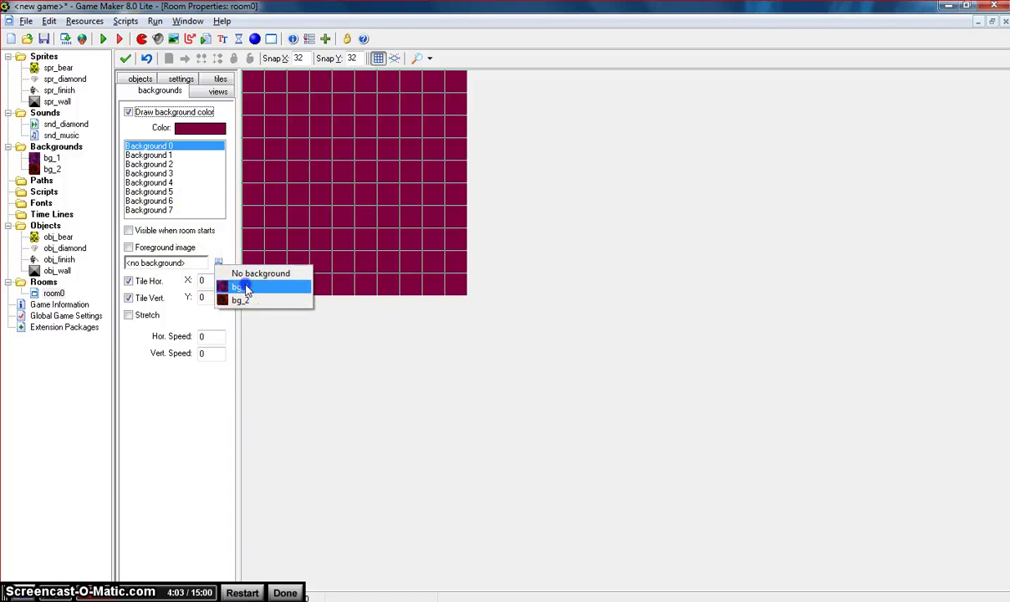
click(242, 287)
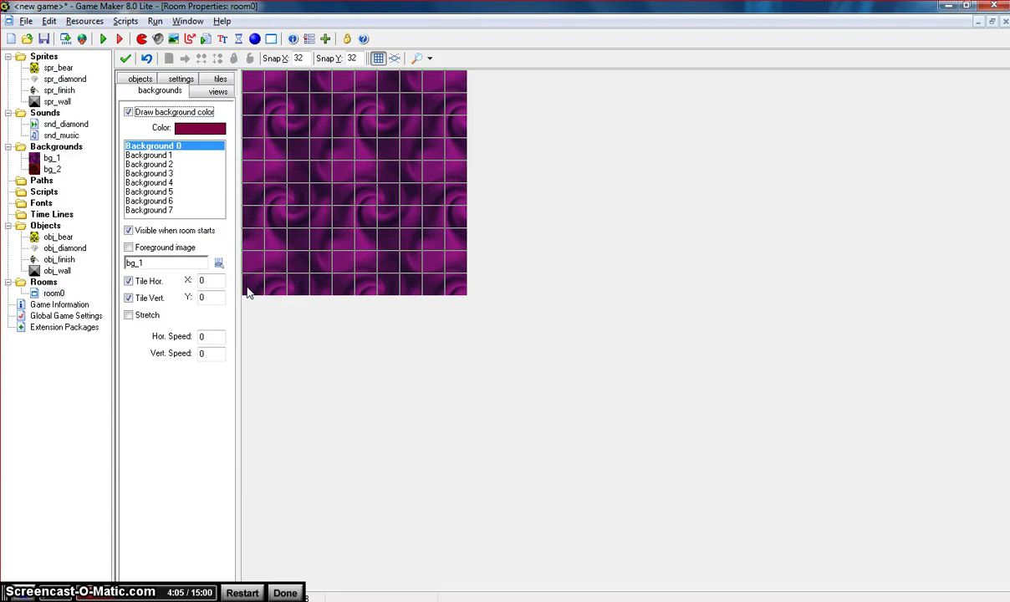
Place obj_wall blocks along the left column and interior maze rows, removing one misplaced block
click(140, 78)
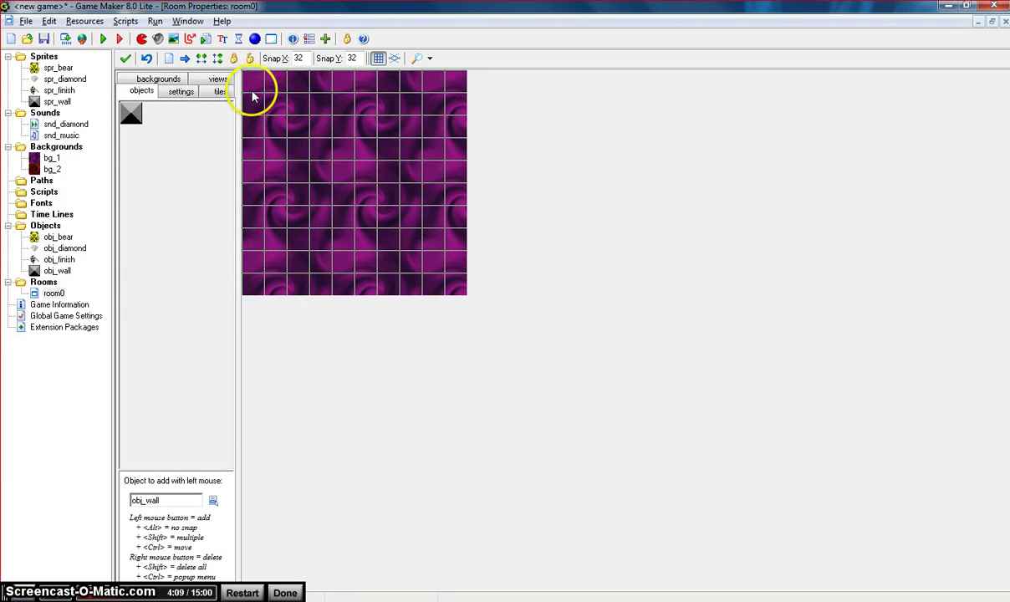
mouse_move(252, 80)
shift+mouse_down()
mouse_move(254, 283)
mouse_move(446, 288)
mouse_move(456, 178)
mouse_move(450, 84)
mouse_move(302, 80)
shift+mouse_up()
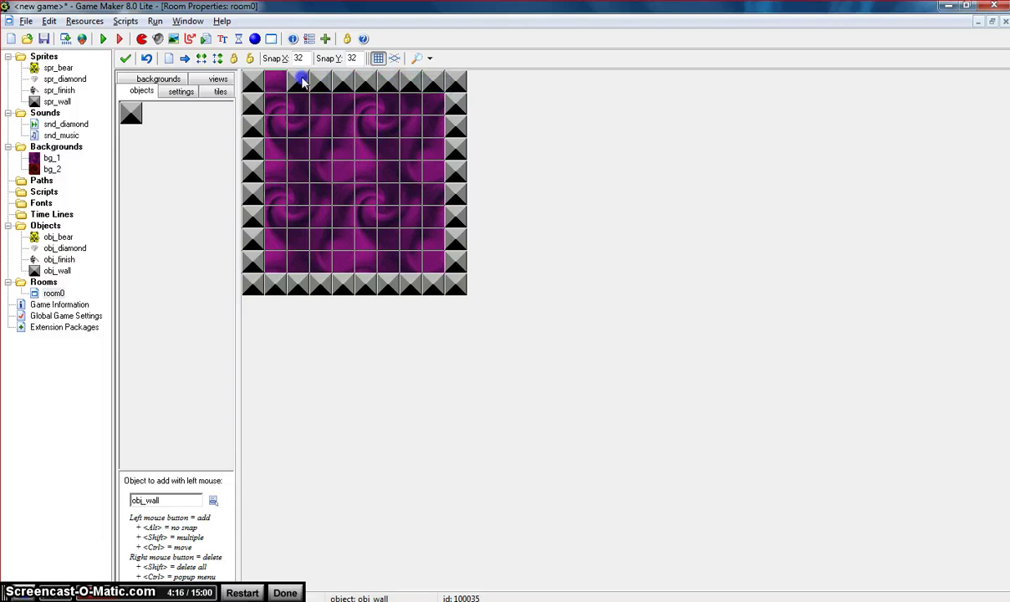
click(299, 240)
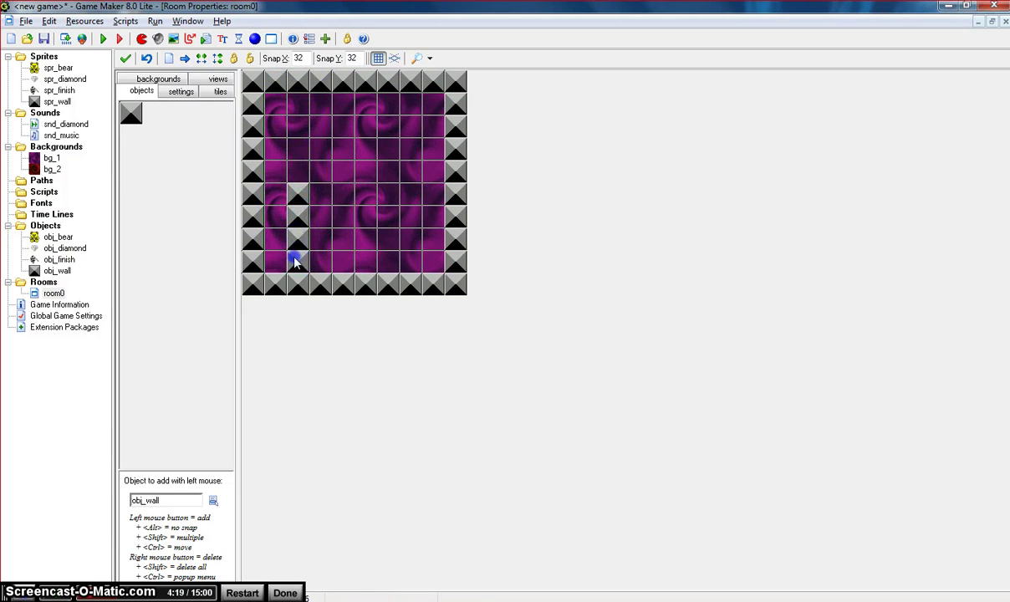
shift+drag(315, 199, 352, 194)
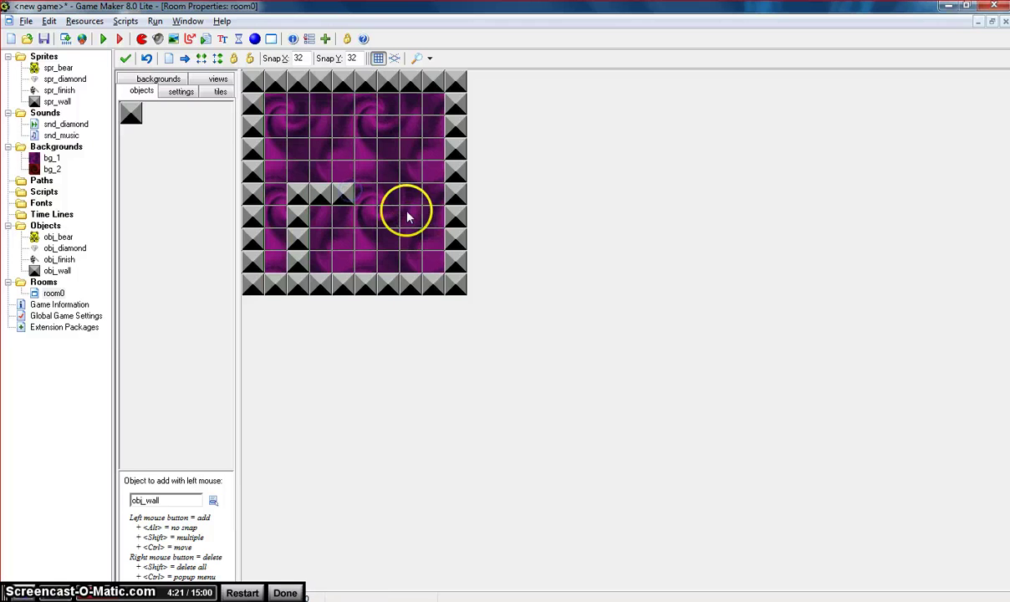
click(390, 196)
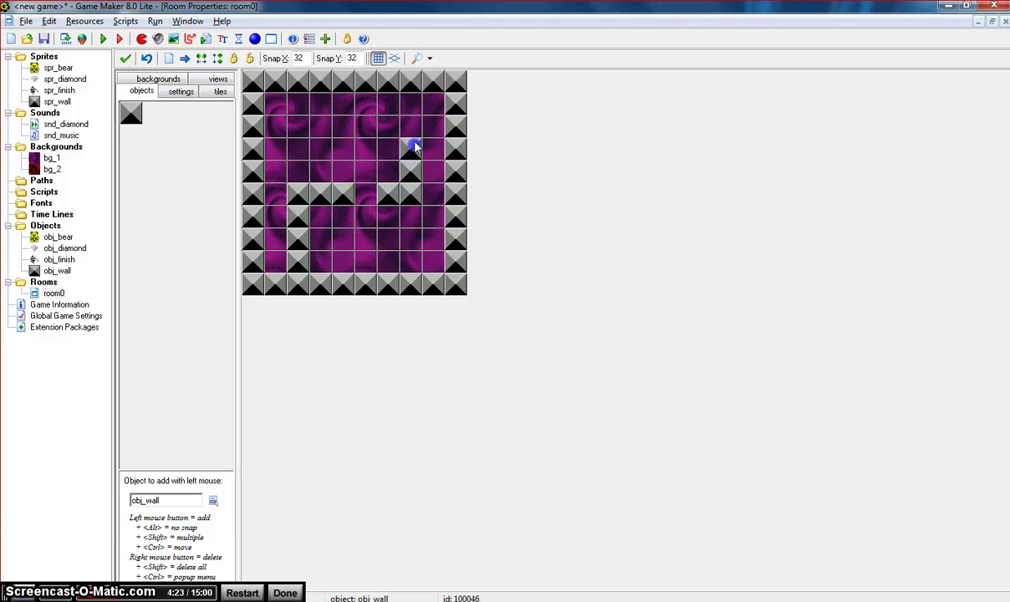
shift+drag(413, 124, 410, 101)
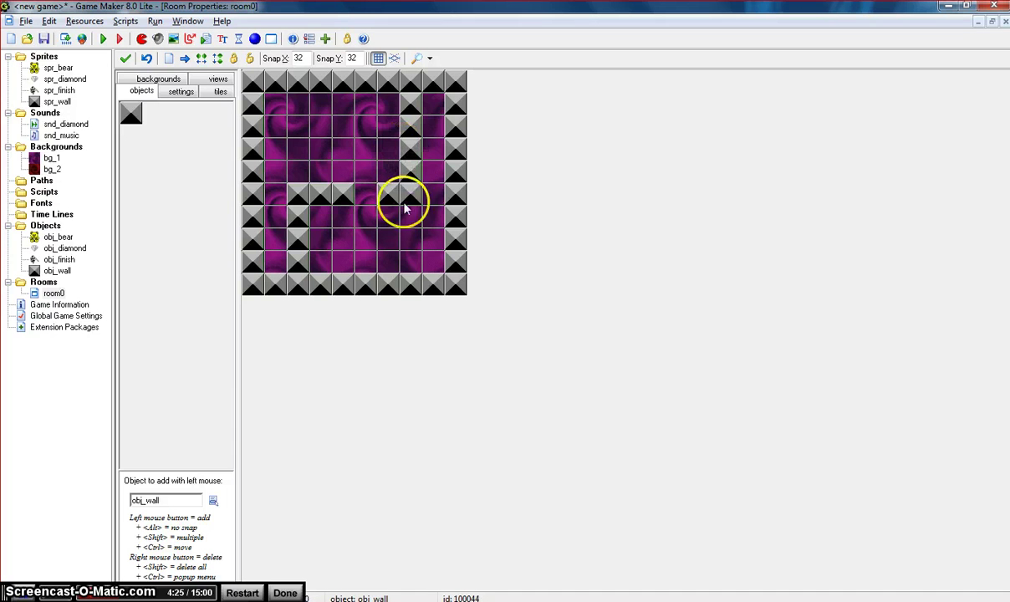
click(316, 151)
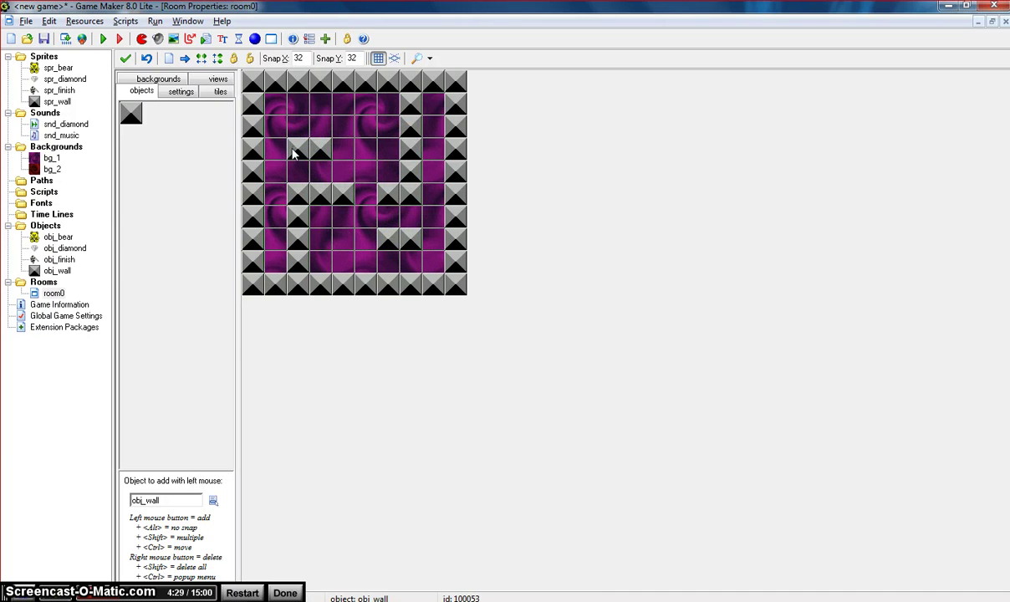
right_click(294, 152)
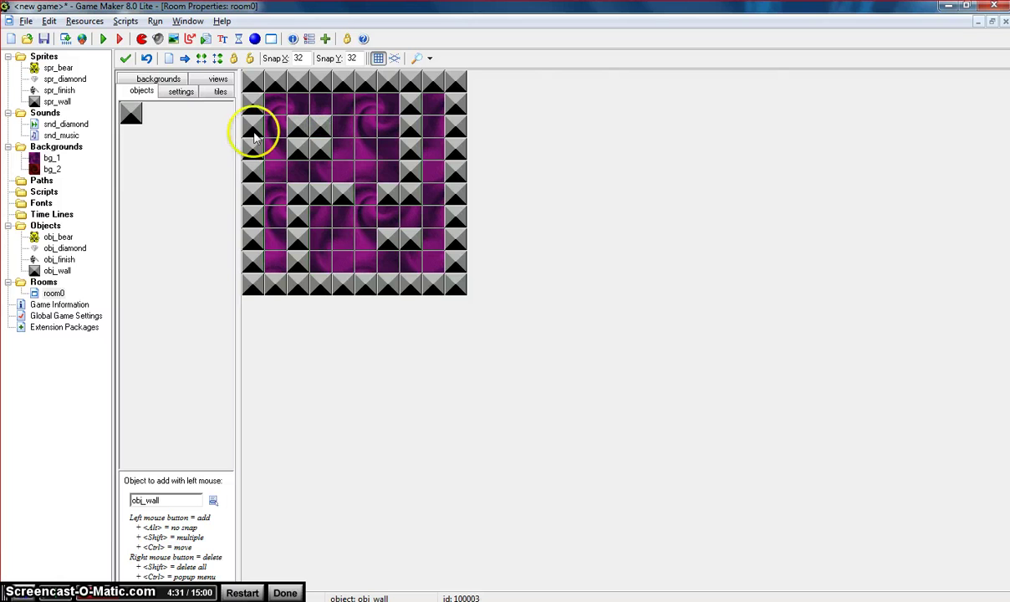
Place the bear bottom-left and diamonds along the middle and upper corridors
click(145, 149)
click(167, 161)
click(274, 263)
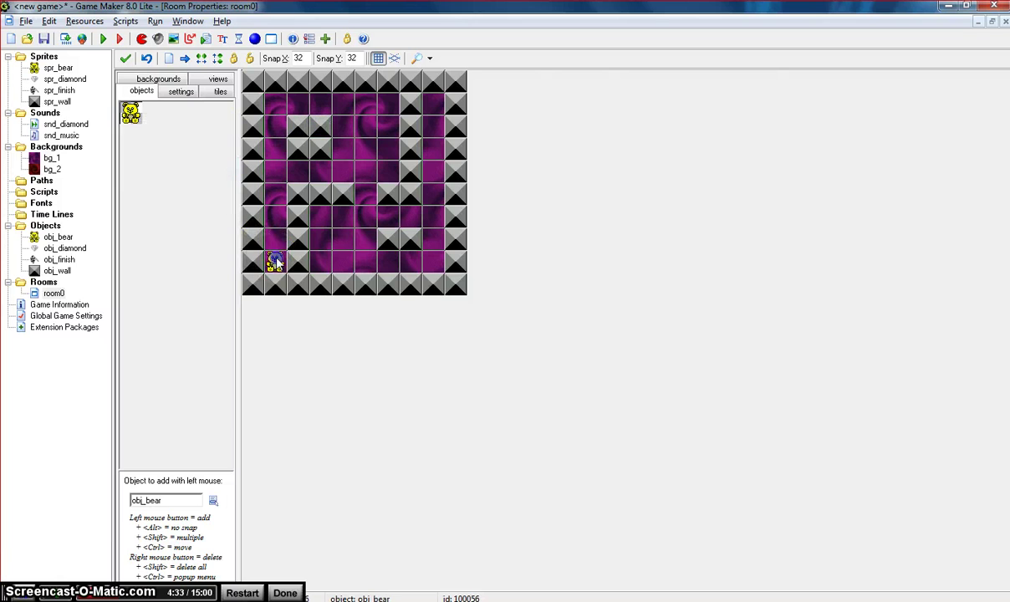
click(184, 211)
click(219, 229)
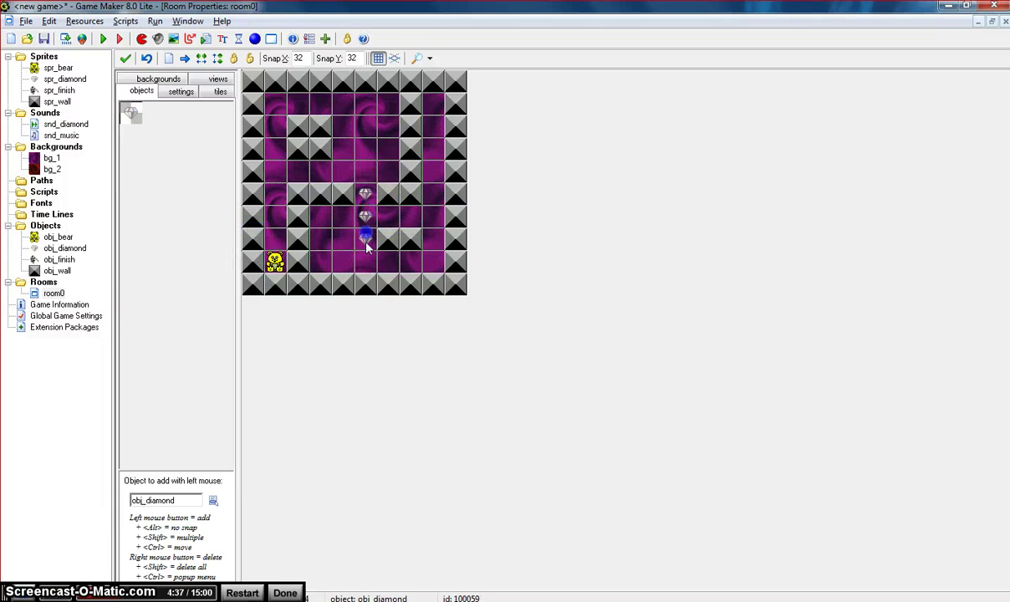
click(389, 219)
click(341, 219)
click(321, 219)
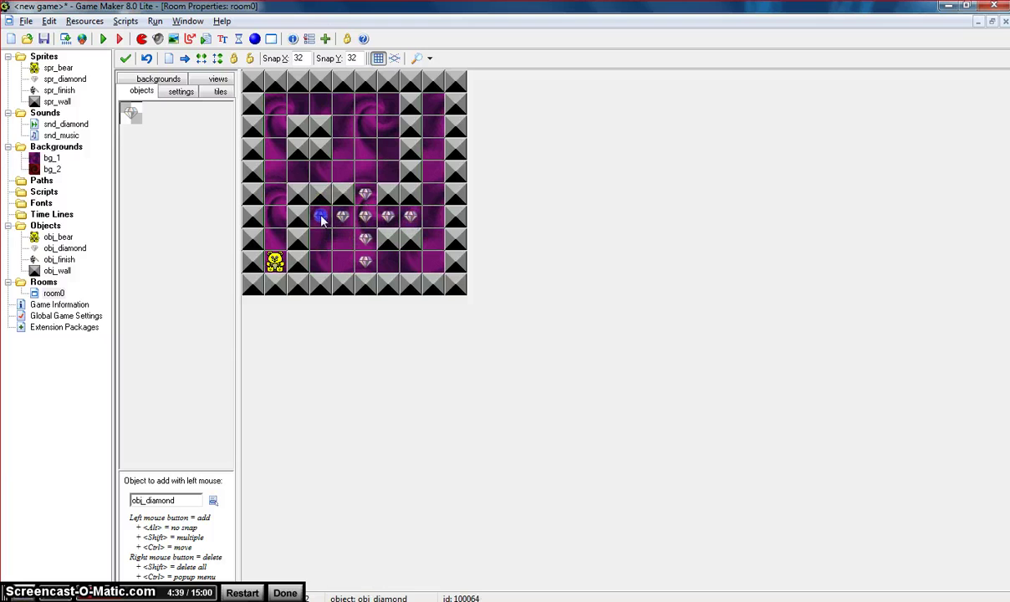
click(337, 172)
click(384, 172)
Place the finish flag in the bottom-right corridor
click(169, 204)
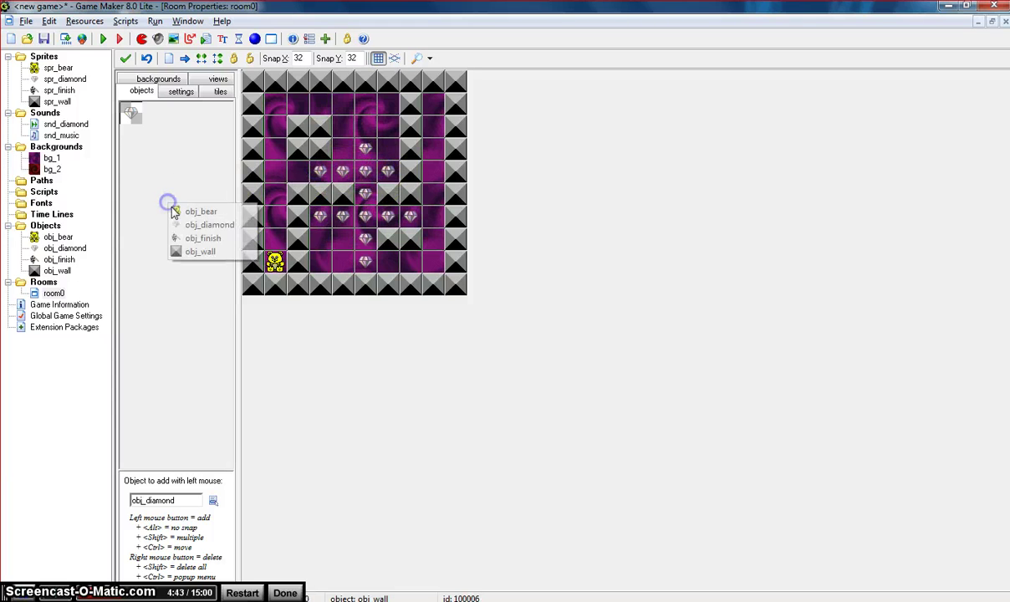
click(204, 238)
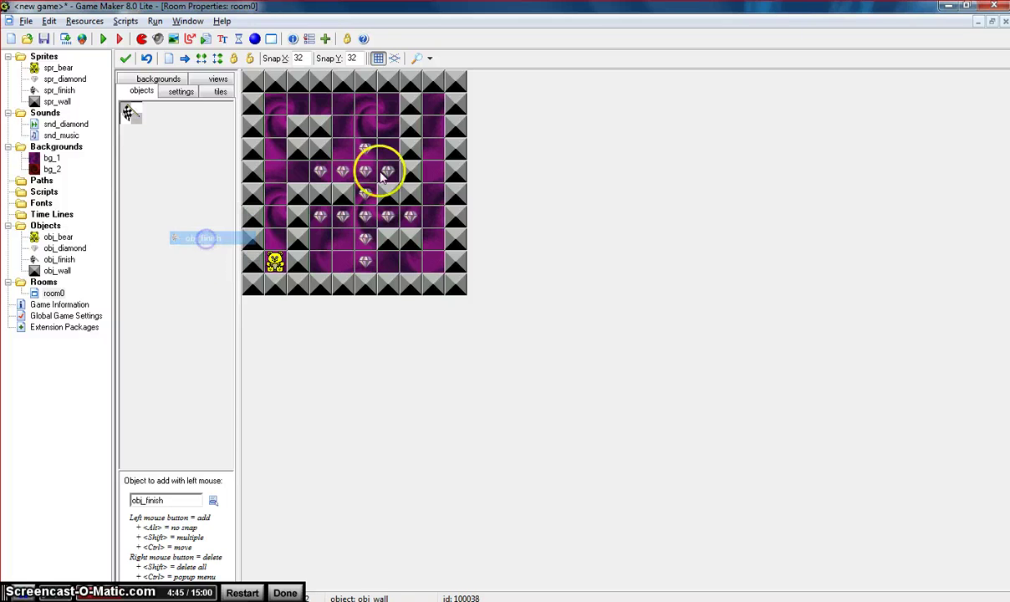
click(430, 261)
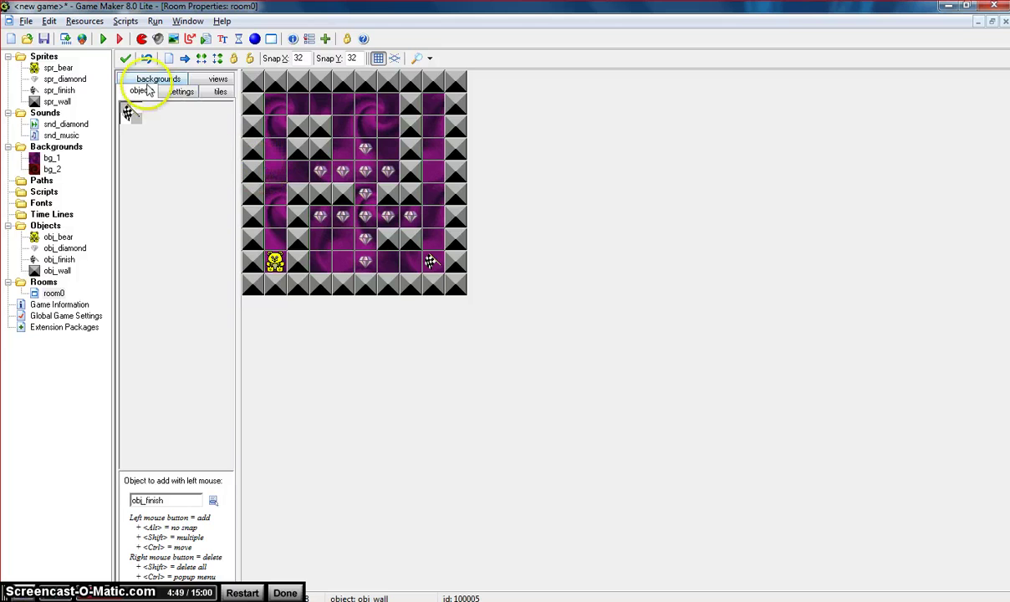
Close room0 and create room1 with 32 × 32 grid snap
click(125, 60)
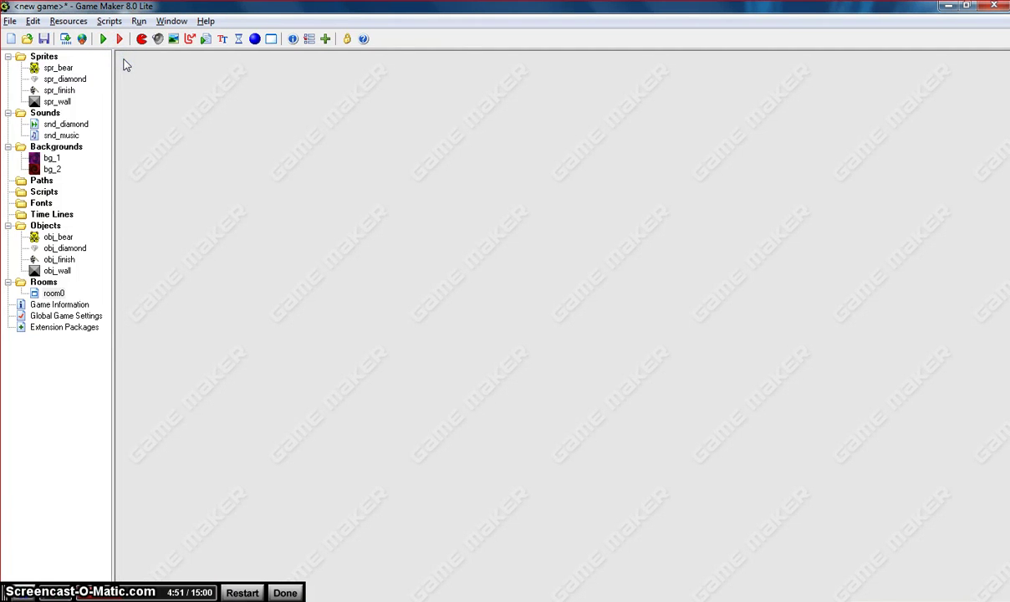
click(271, 38)
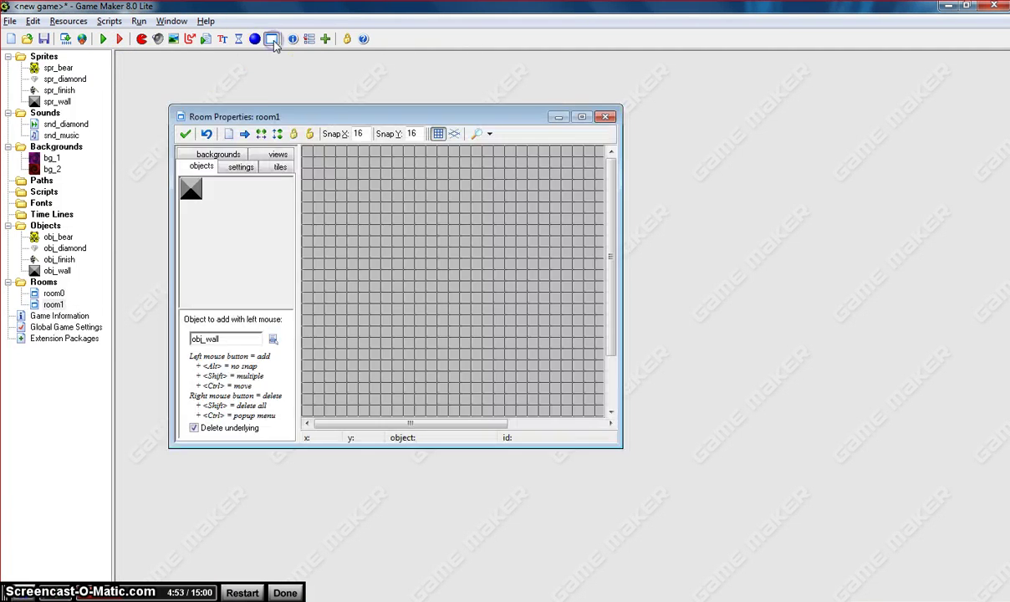
double_click(307, 117)
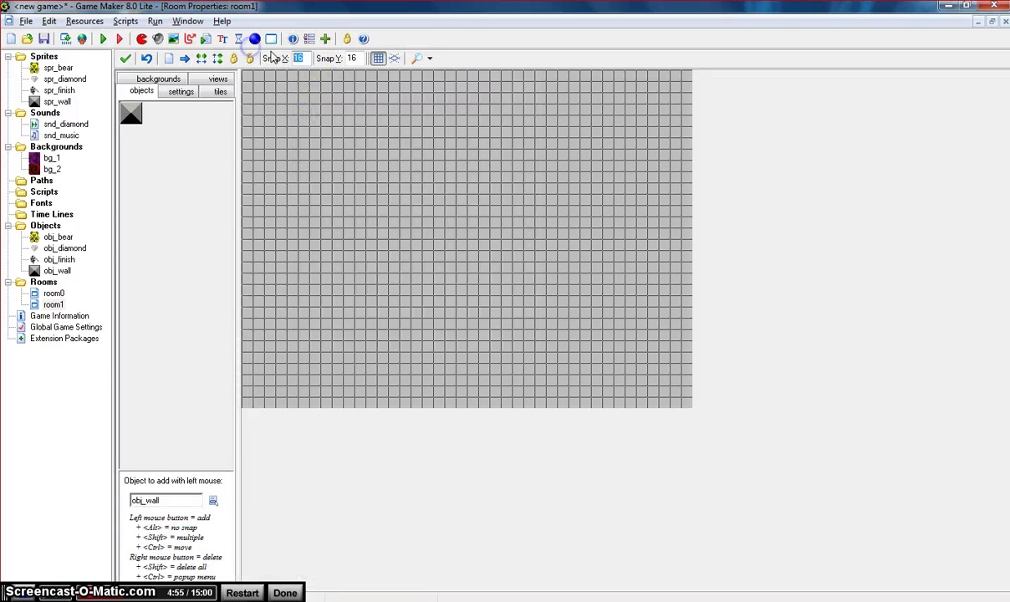
text(32)
click(360, 59)
text(32)
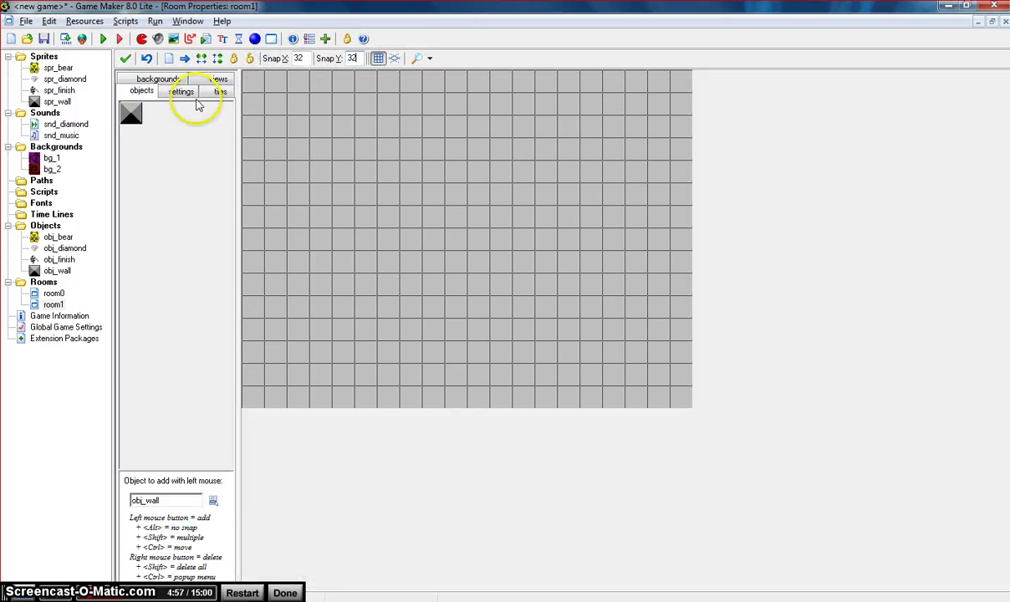
Give room1 the bg_2 background and a 320 × 320 size
click(158, 79)
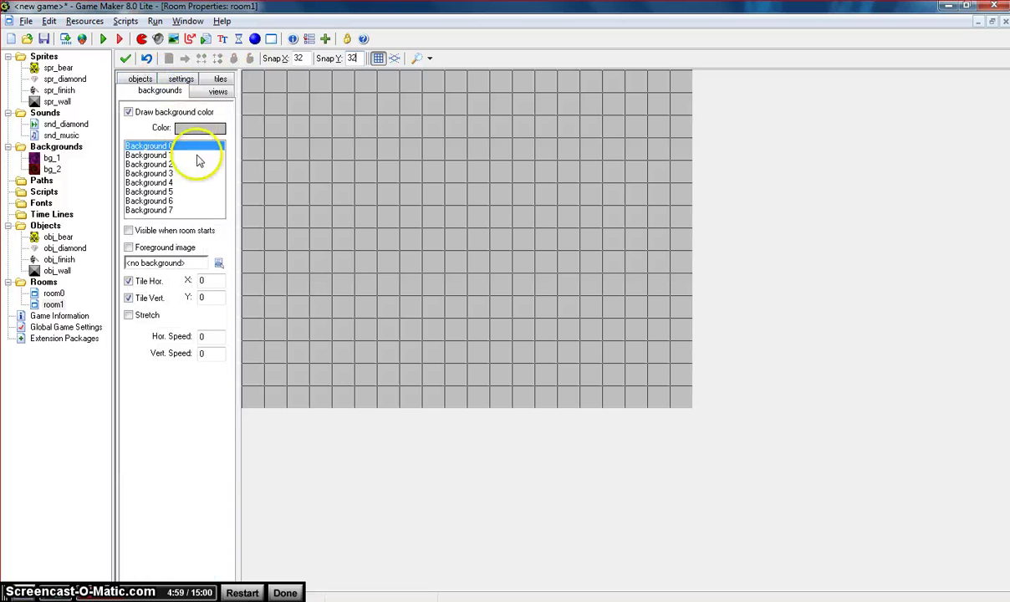
click(219, 263)
click(247, 291)
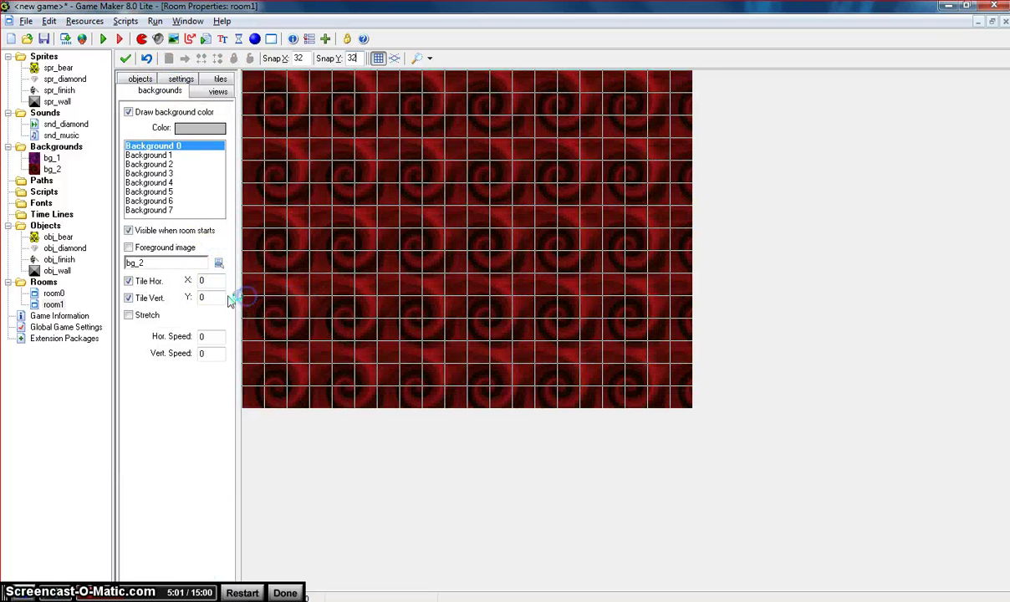
click(179, 79)
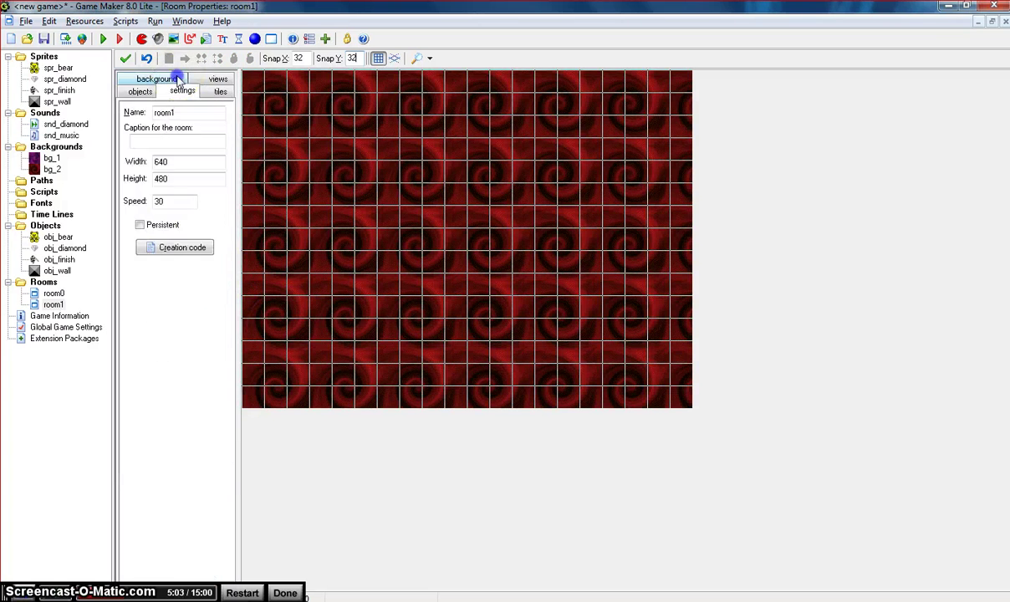
drag(180, 162, 75, 158)
text(320)
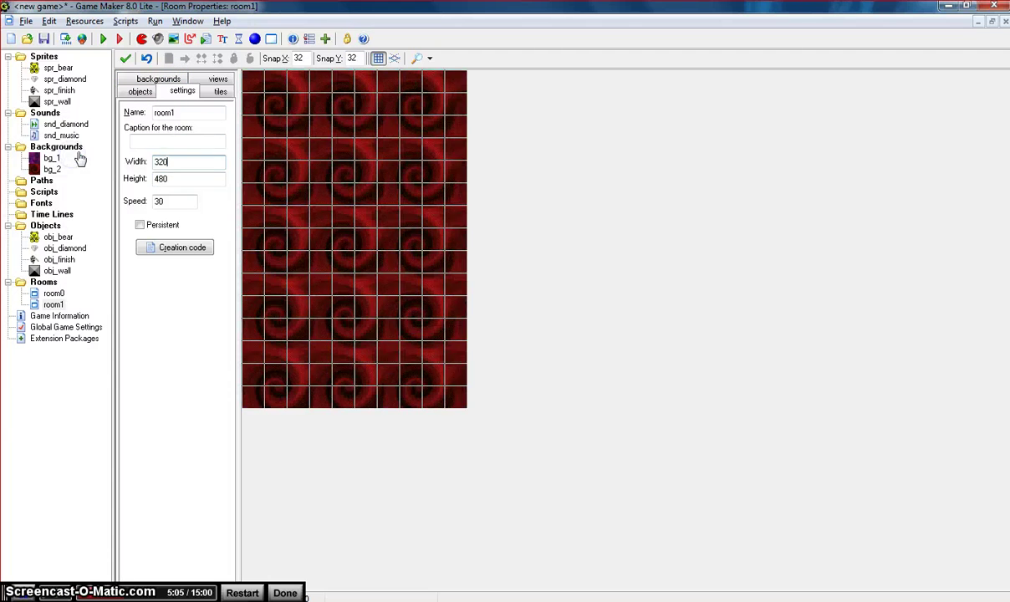
key(Tab)
text(320)
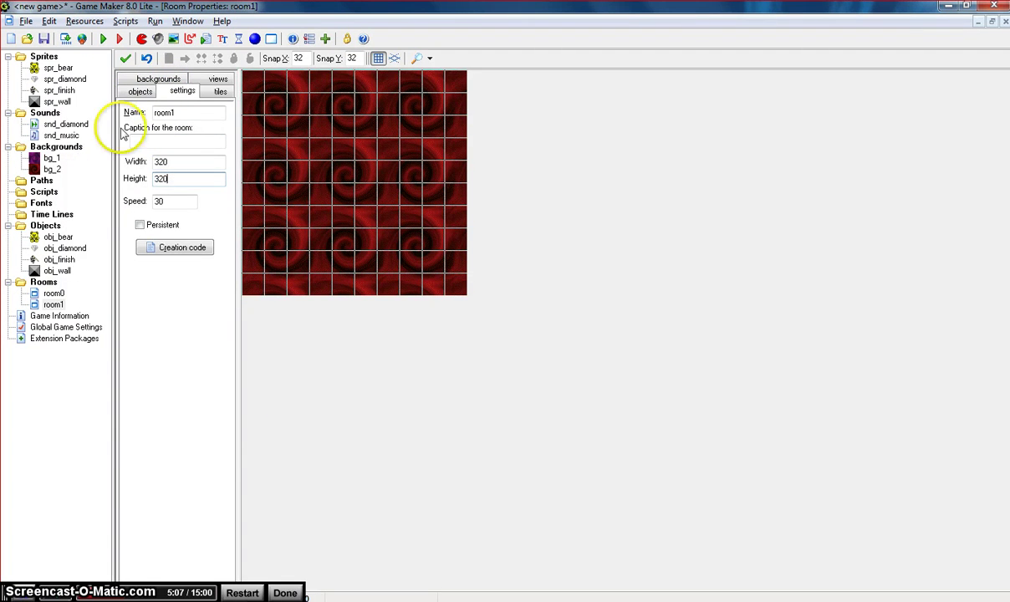
click(138, 90)
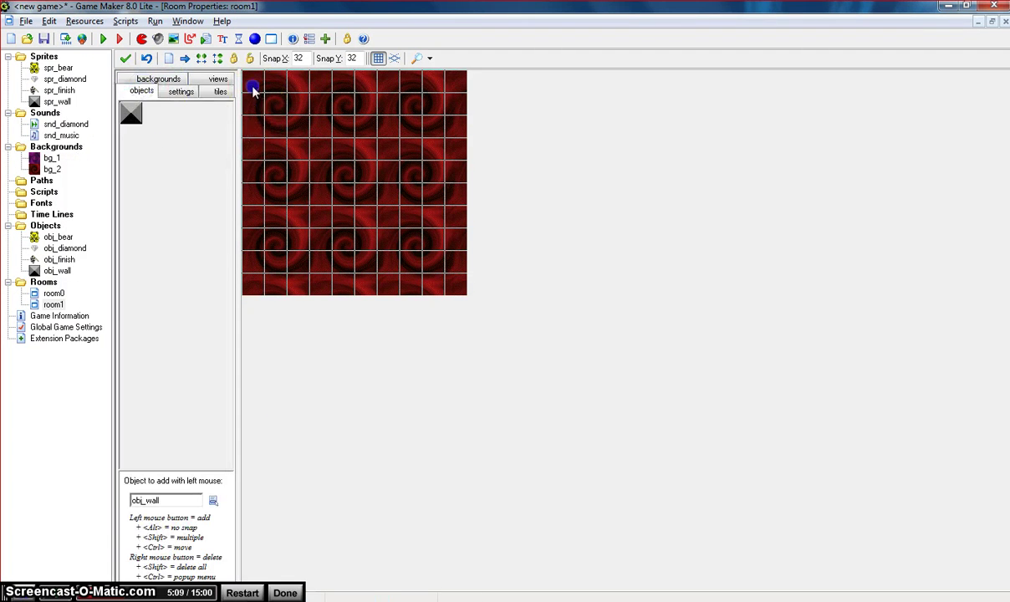
Line room1's left, bottom, right and top edges with obj_wall, then delete three misplaced walls
shift+drag(253, 92, 256, 241)
mouse_move(254, 284)
shift+mouse_down()
mouse_move(460, 292)
mouse_move(453, 127)
shift+mouse_up()
mouse_move(444, 81)
shift+mouse_down()
mouse_move(291, 73)
mouse_move(284, 84)
mouse_move(321, 126)
shift+mouse_up()
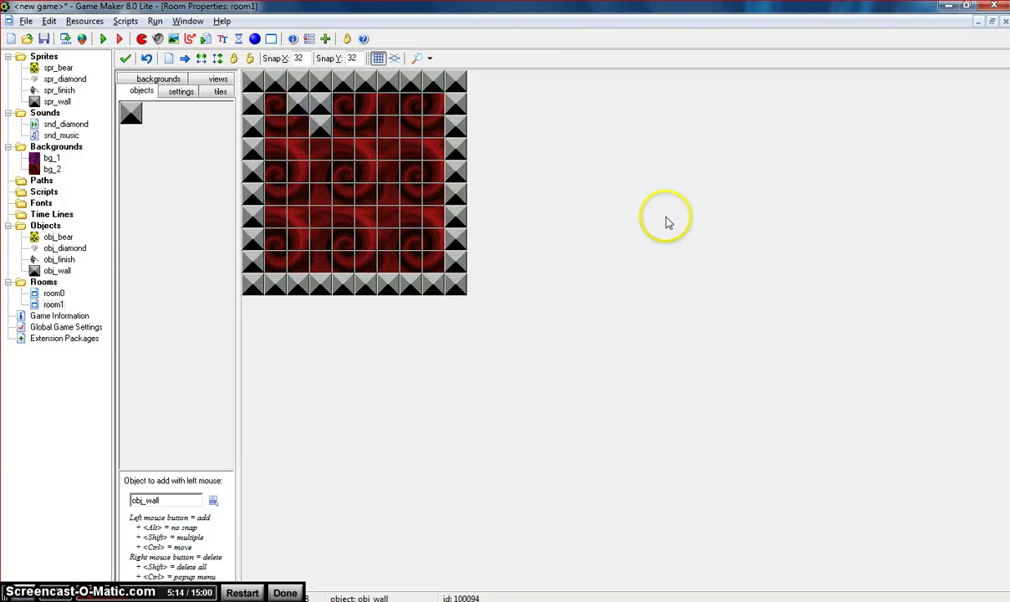
right_click(323, 125)
right_click(322, 104)
right_click(302, 107)
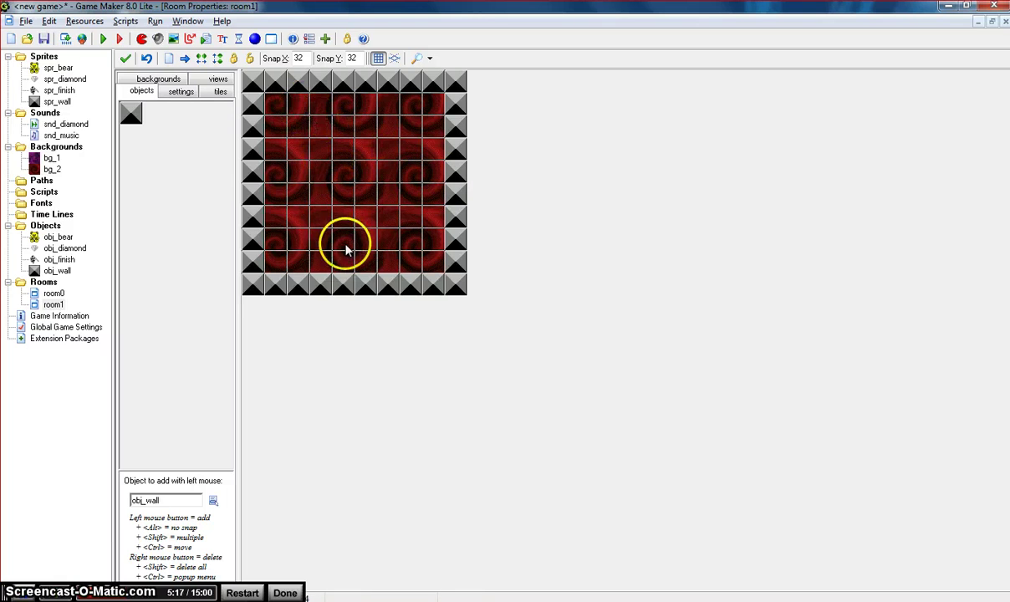
Add vertical interior wall runs and fill the remaining gaps to form the maze corridors
shift+drag(326, 264, 322, 203)
shift+drag(356, 259, 366, 198)
mouse_move(399, 245)
shift+mouse_down()
mouse_move(412, 259)
mouse_move(415, 189)
shift+mouse_up()
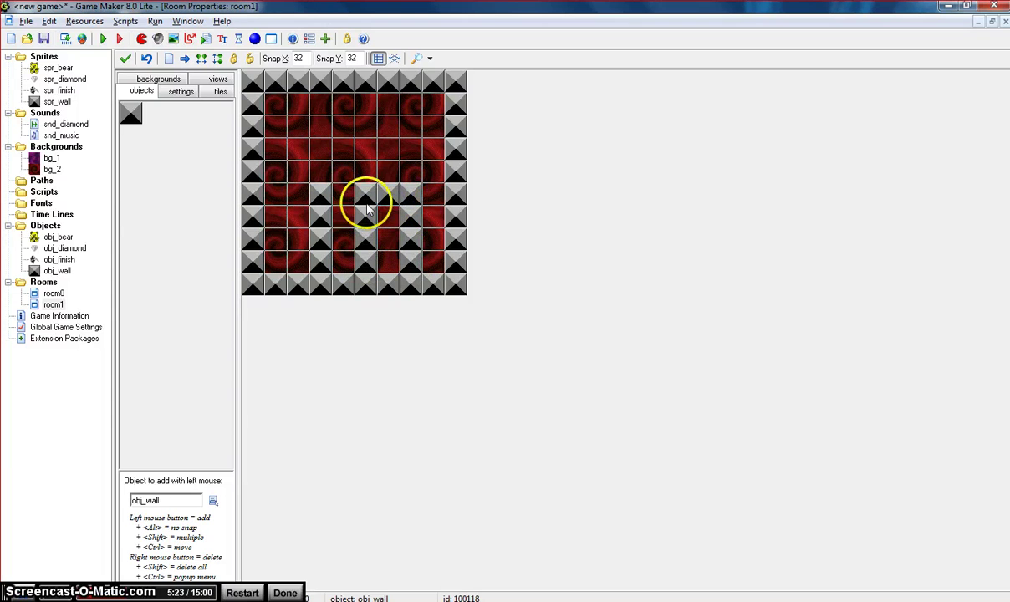
mouse_move(381, 183)
shift+mouse_down()
mouse_move(384, 152)
mouse_move(404, 146)
mouse_move(408, 113)
mouse_move(368, 108)
mouse_move(384, 119)
mouse_move(366, 121)
mouse_move(366, 107)
mouse_move(333, 144)
mouse_move(305, 149)
mouse_move(313, 121)
mouse_move(310, 105)
mouse_move(299, 104)
mouse_move(290, 175)
mouse_move(306, 239)
shift+mouse_up()
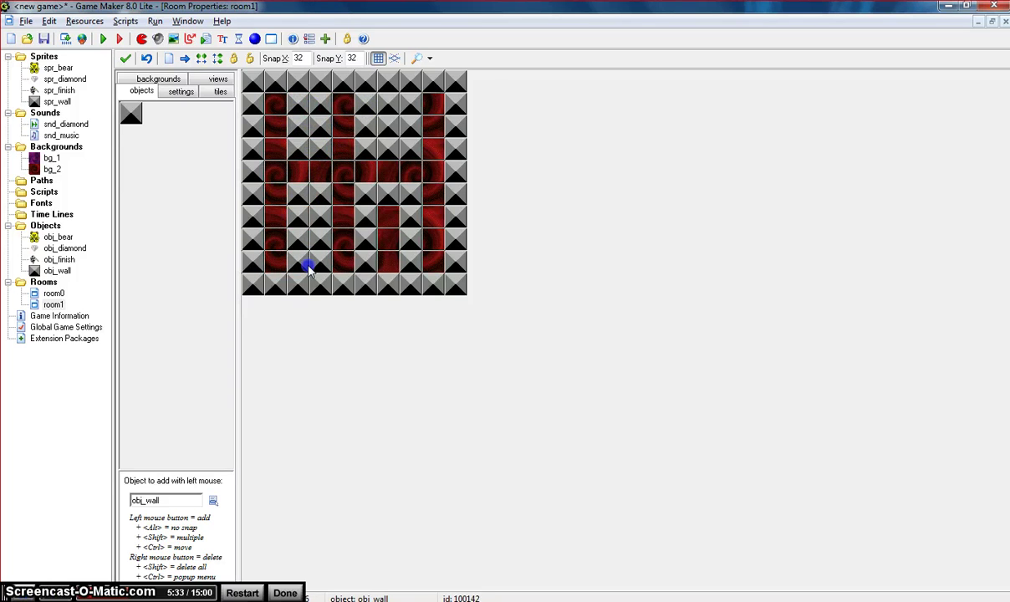
mouse_move(393, 255)
shift+mouse_down()
mouse_move(390, 222)
mouse_move(390, 254)
shift+mouse_up()
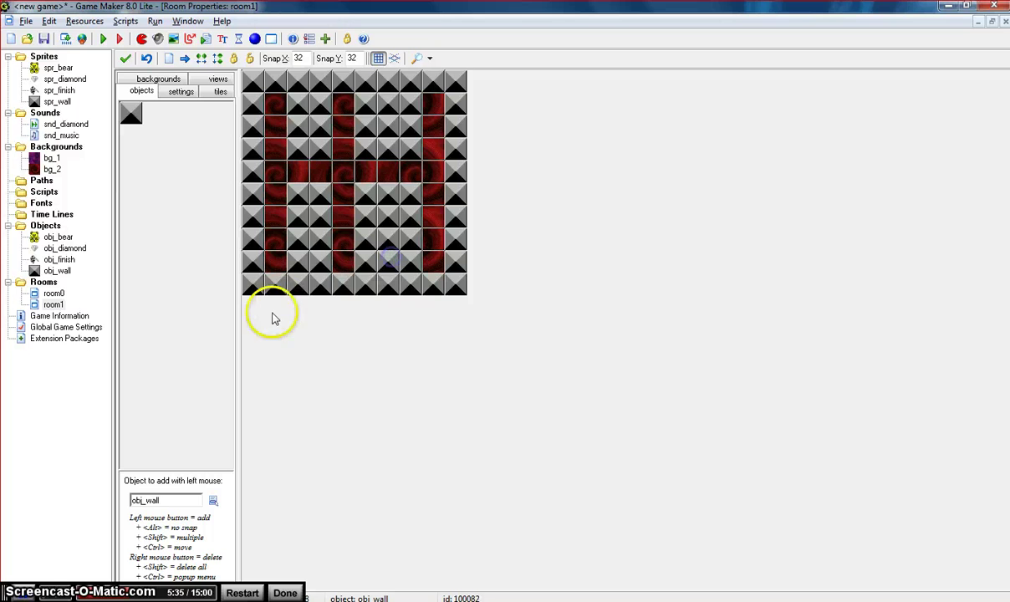
Place obj_bear at the bottom-left start and a cross of obj_diamond instances along the corridors
click(146, 219)
click(188, 224)
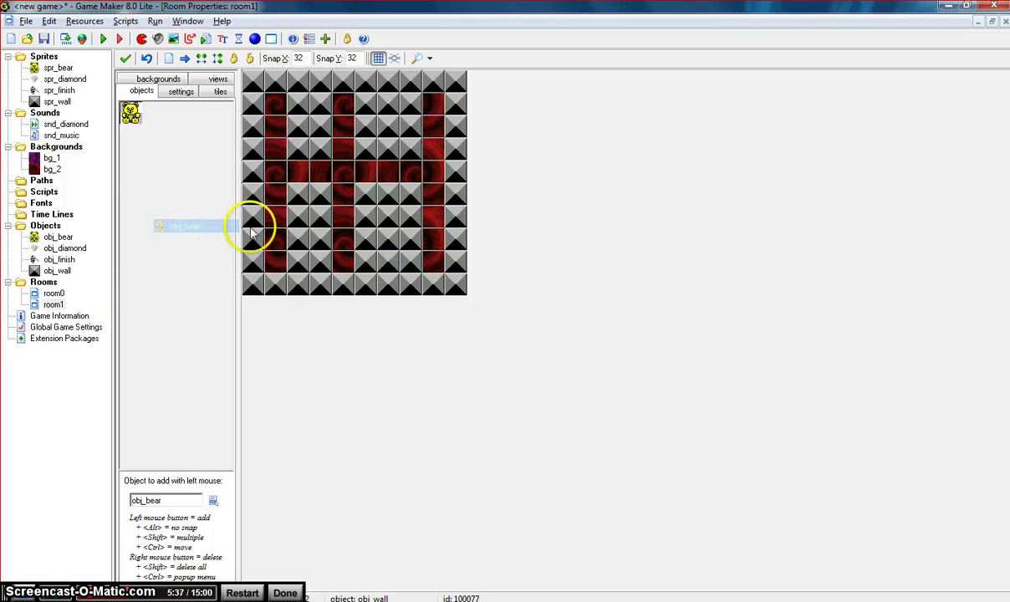
click(273, 107)
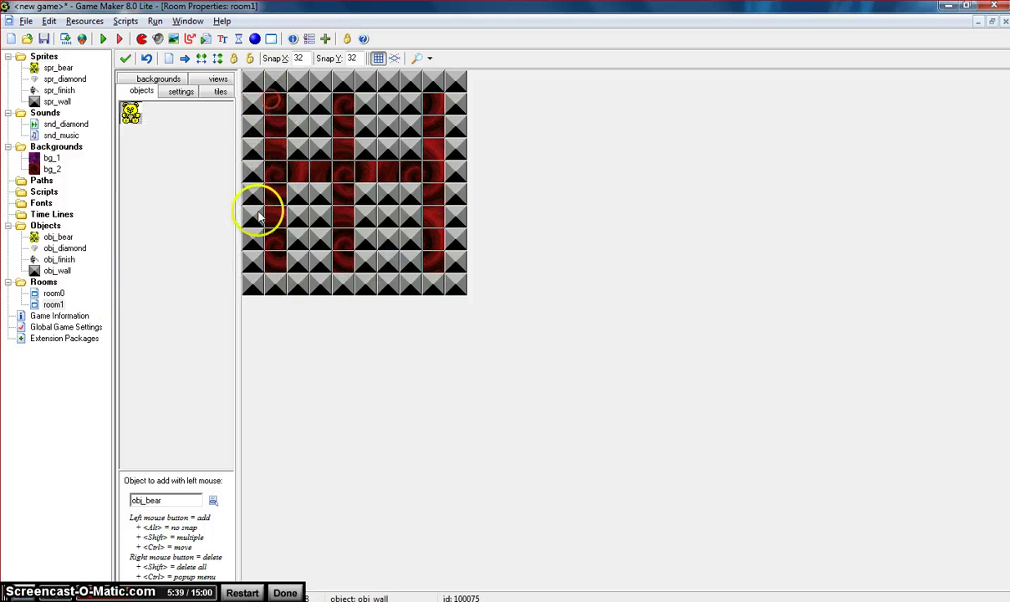
click(275, 258)
click(194, 260)
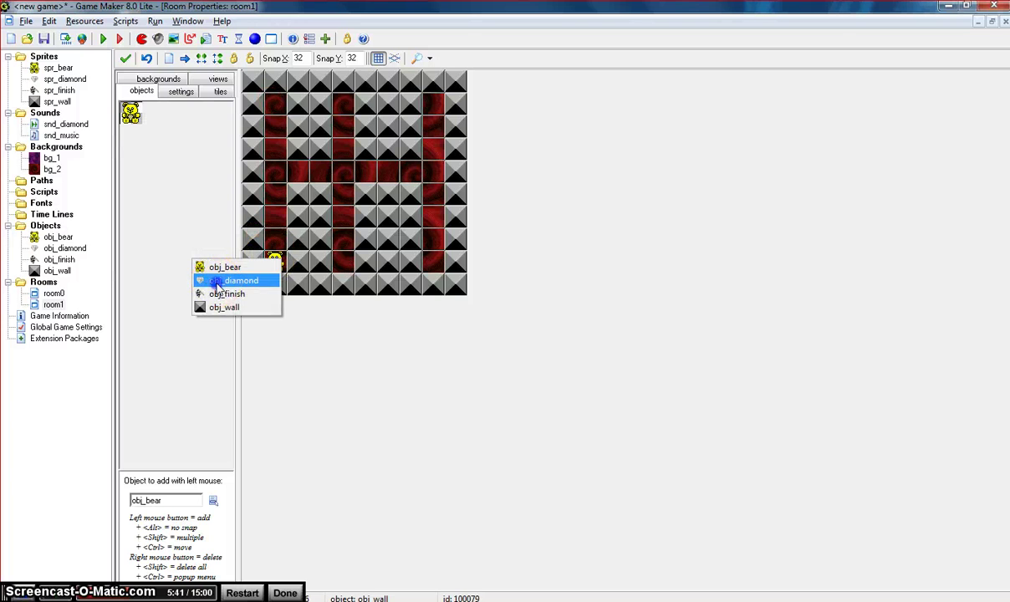
click(217, 281)
click(280, 173)
click(304, 171)
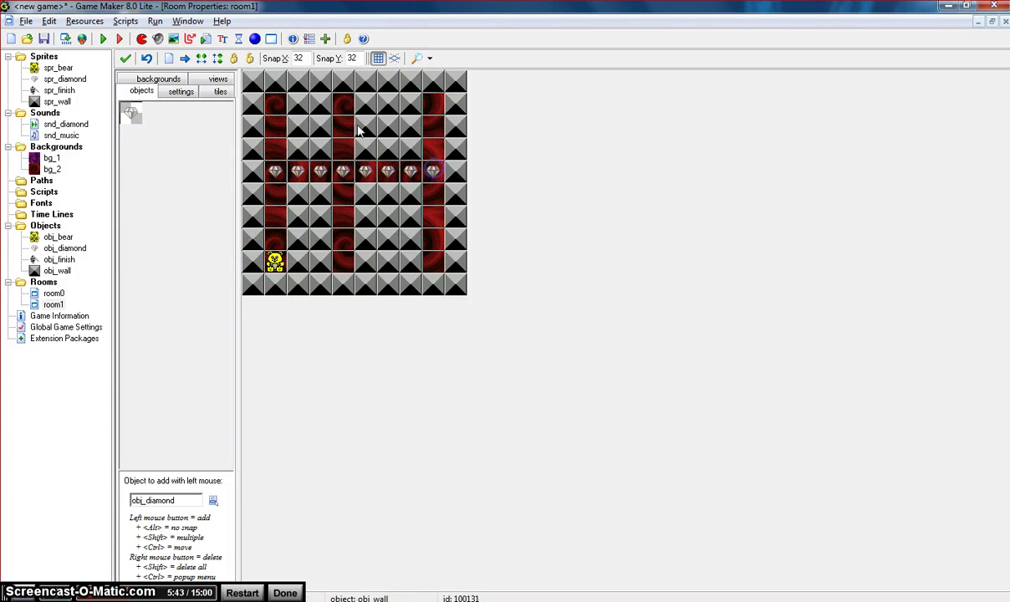
Put obj_finish in the top-right corner and close room1 keeping the changes
click(151, 263)
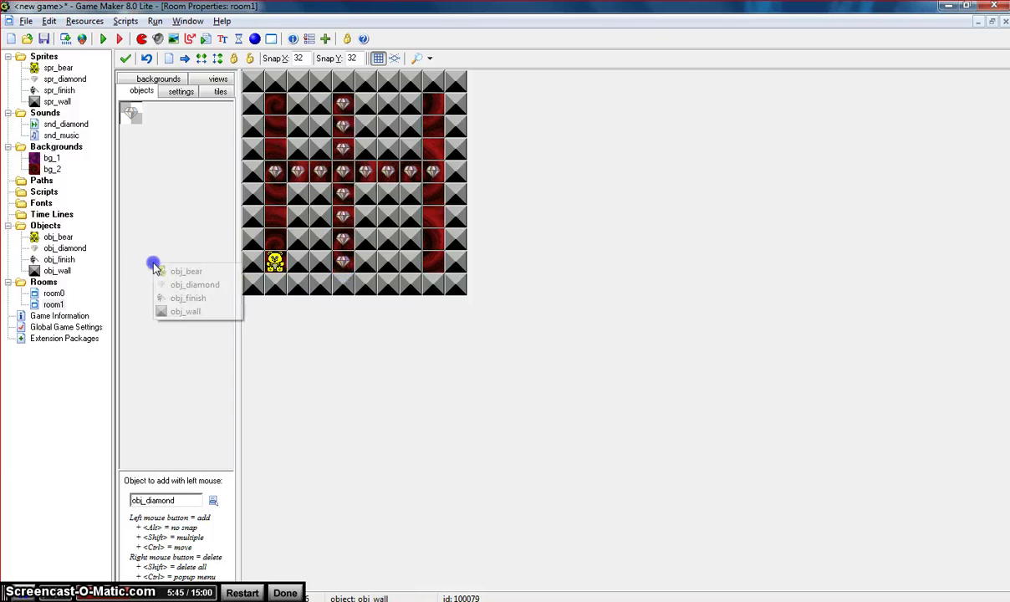
click(203, 295)
click(441, 112)
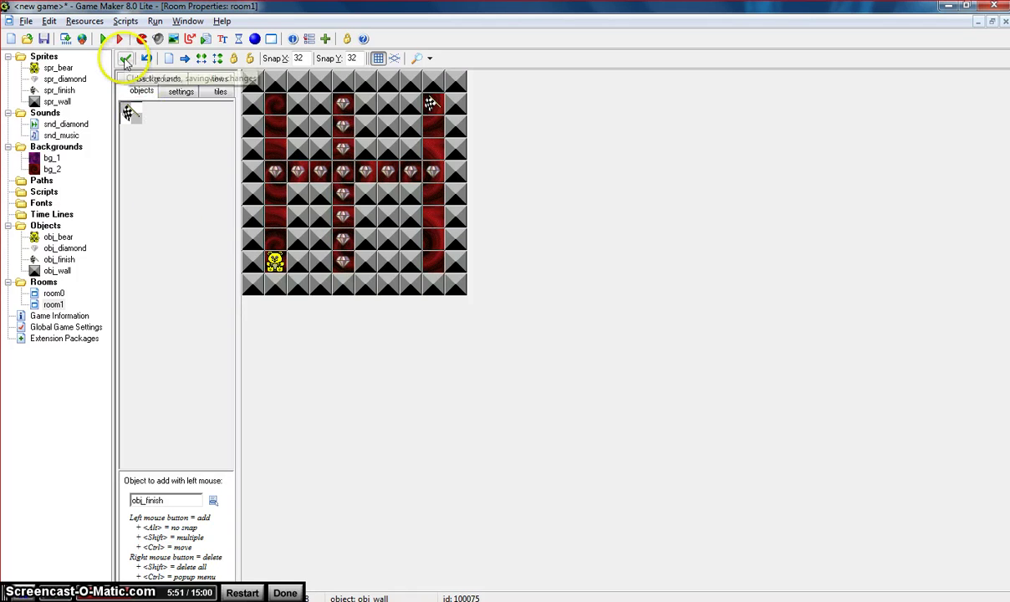
click(126, 60)
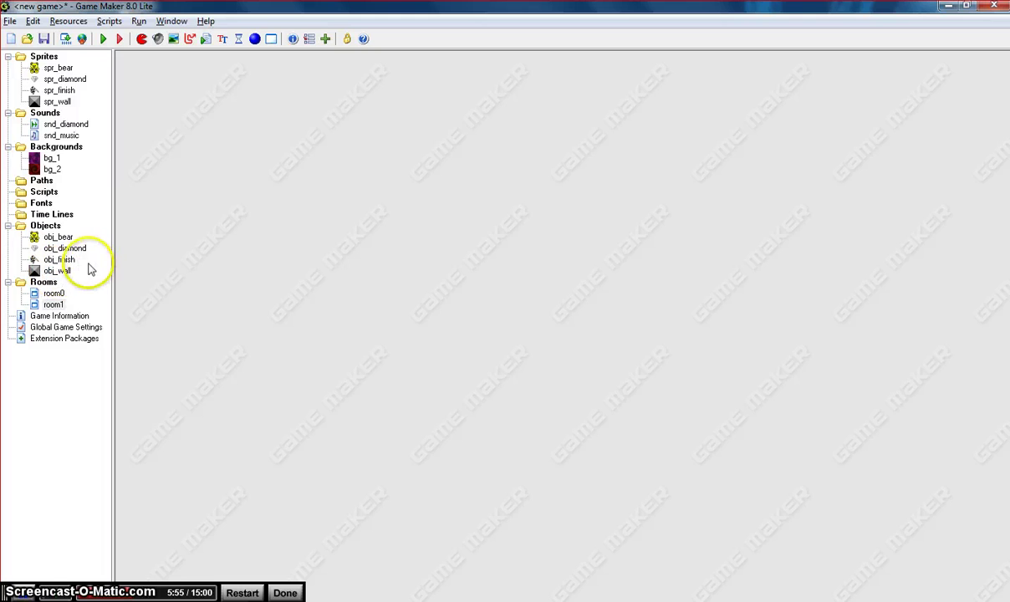
Rename room0 to 'Level 1' and start renaming room1 to 'Level 2'
right_click(48, 297)
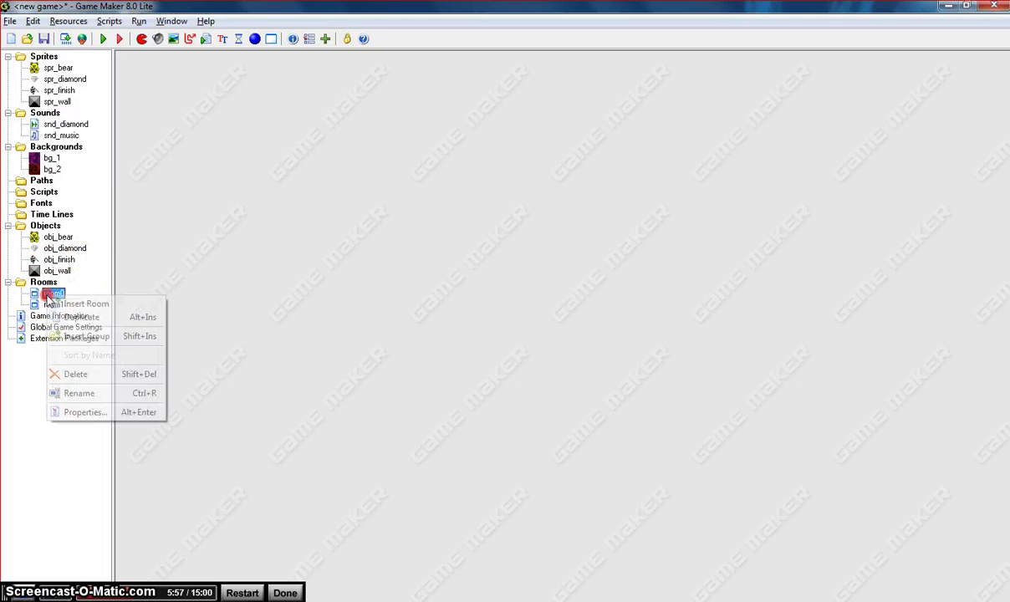
click(86, 394)
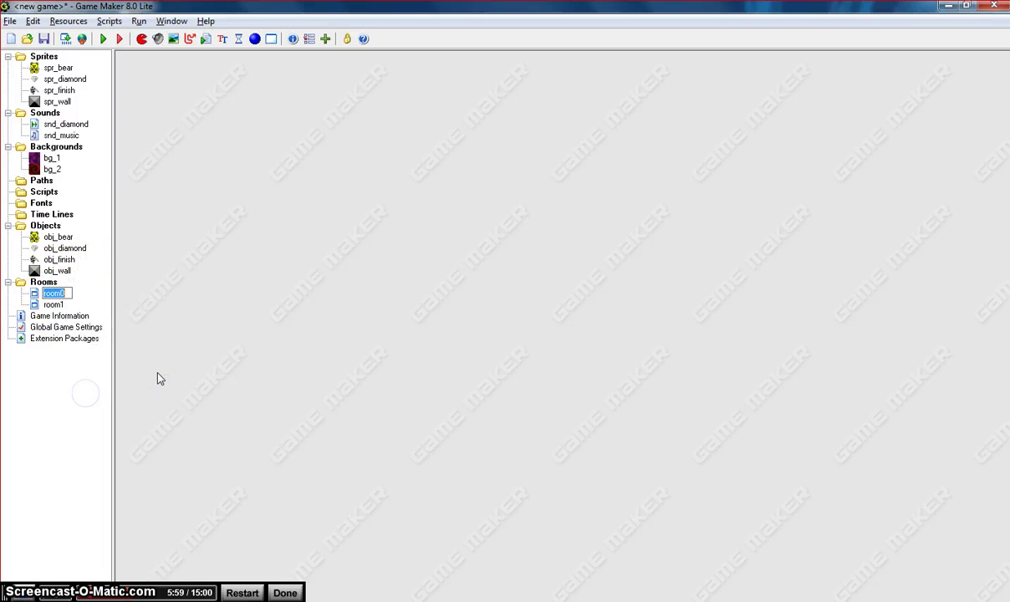
text(Level 1)
click(94, 320)
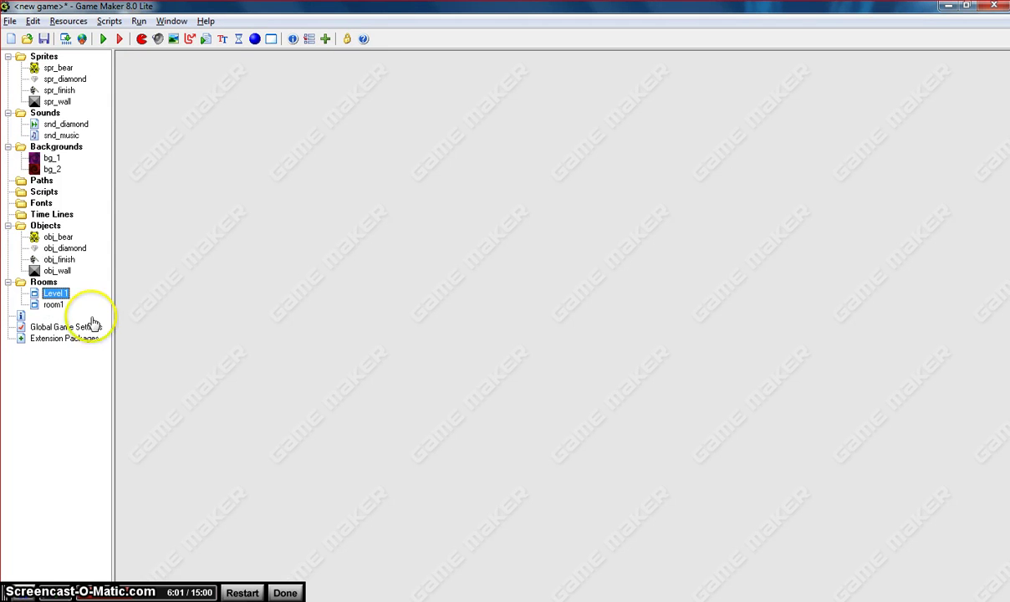
right_click(52, 304)
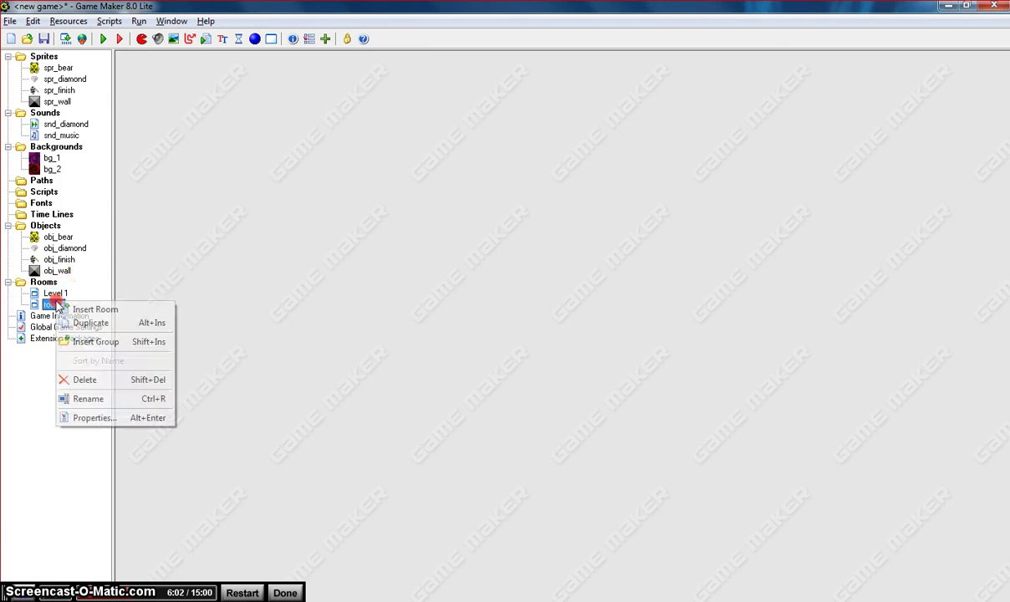
click(104, 398)
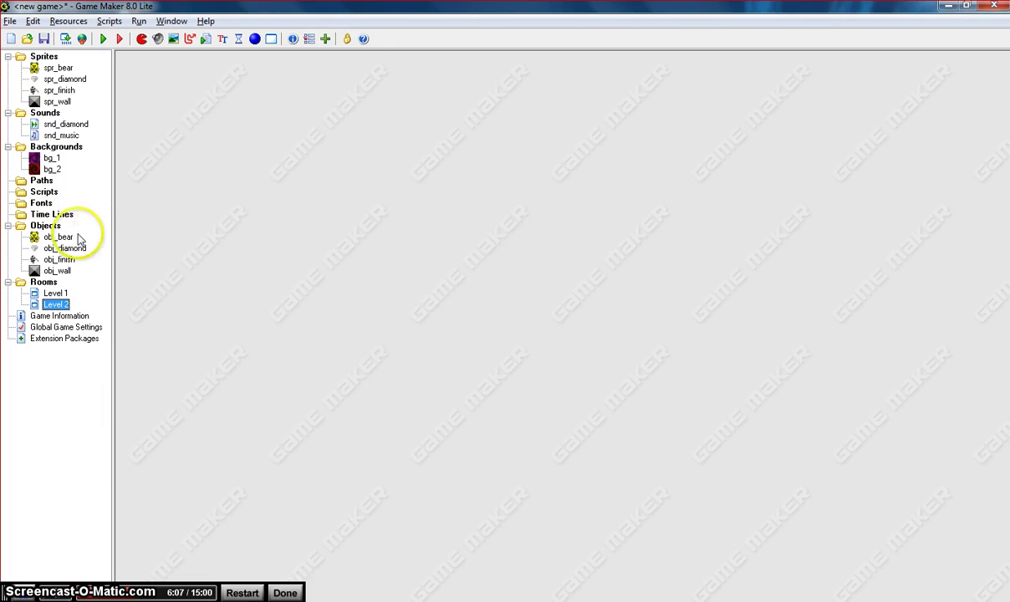
Open obj_bear's properties and add a Keyboard event for the Left arrow key
double_click(65, 240)
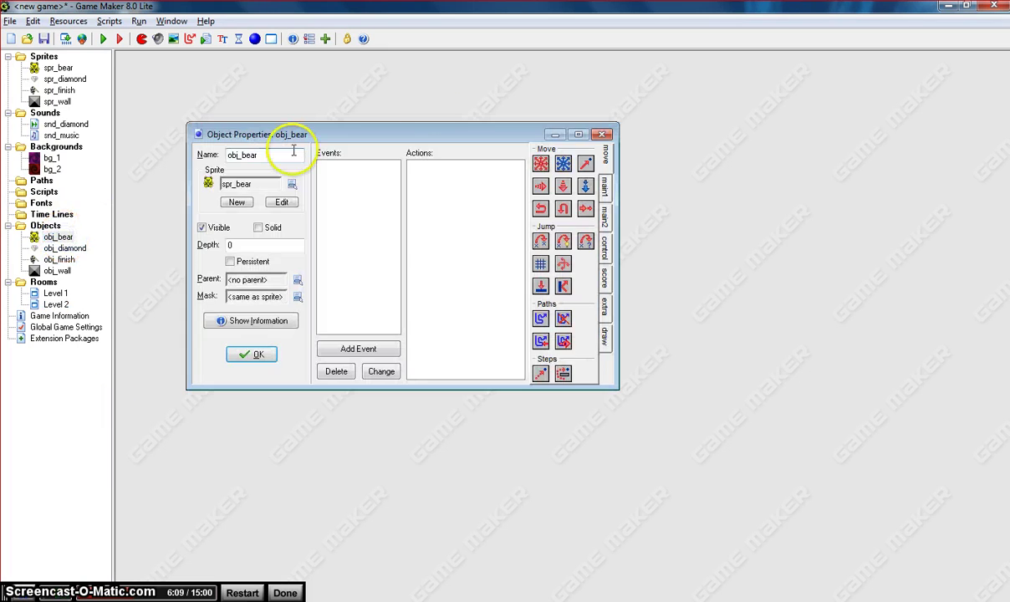
drag(397, 138, 362, 95)
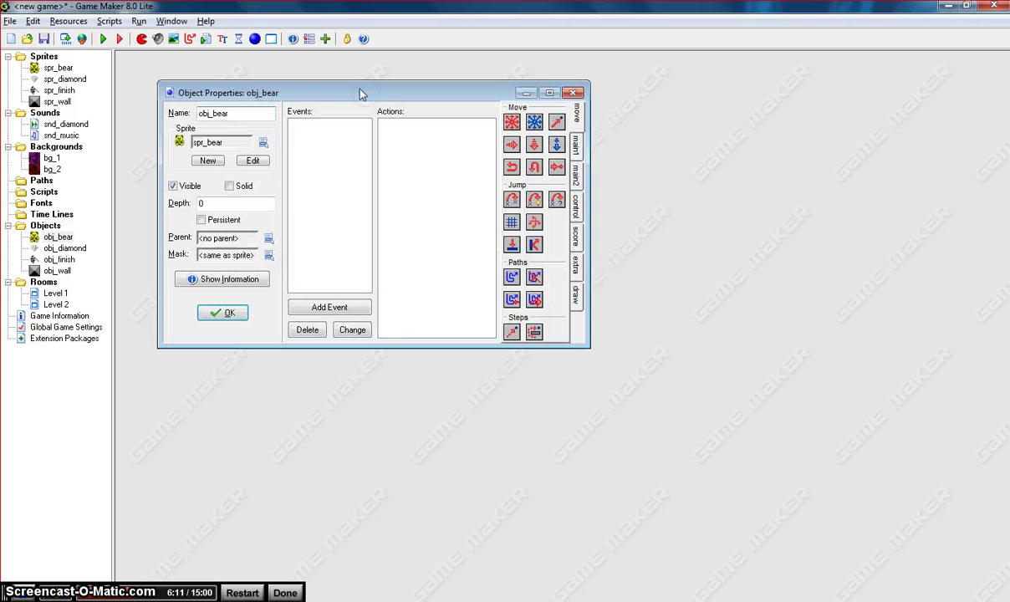
click(317, 309)
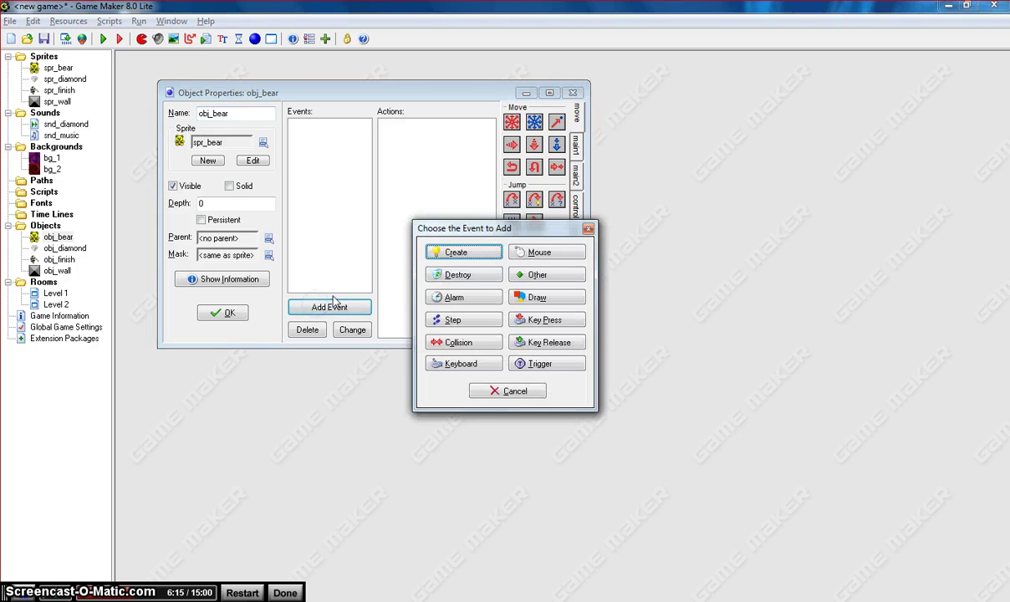
click(458, 365)
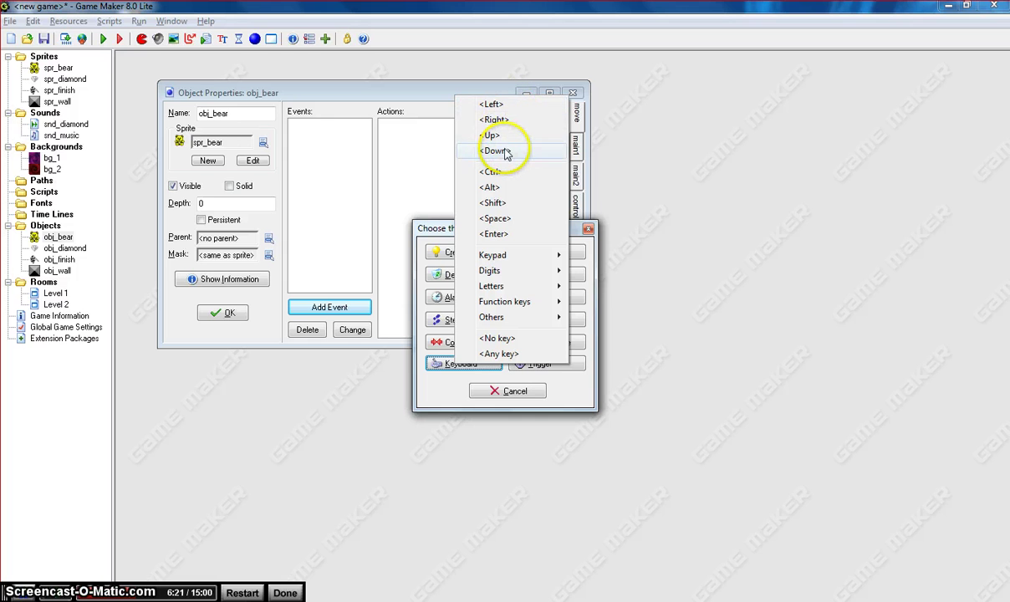
click(493, 107)
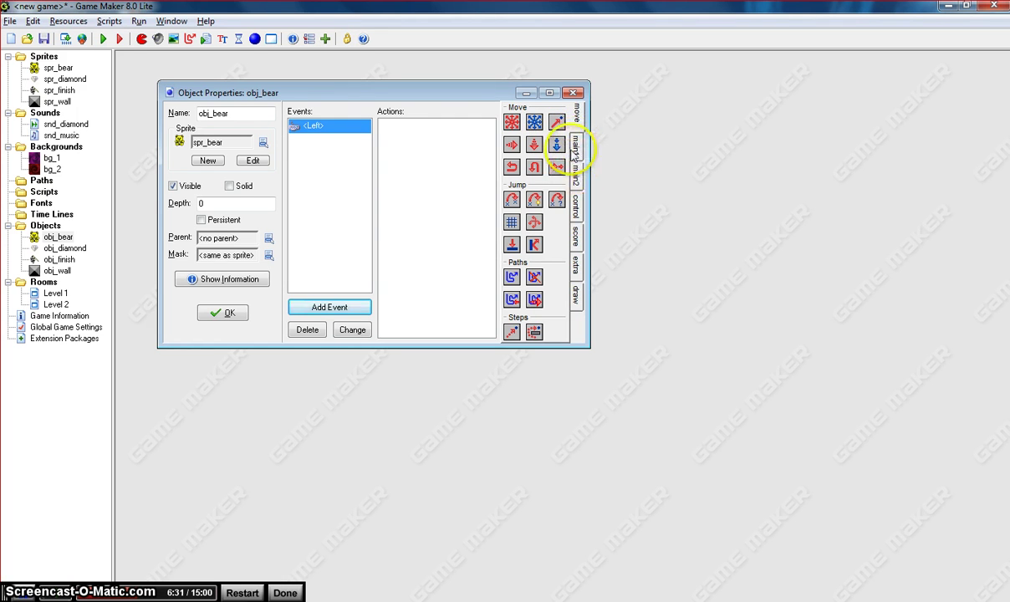
click(575, 147)
click(576, 171)
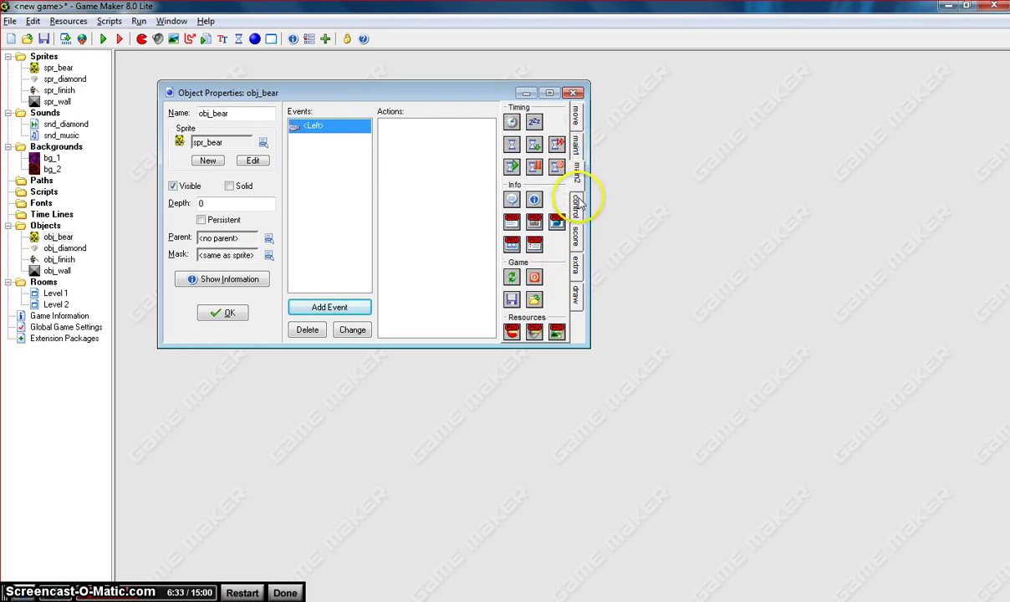
click(577, 204)
Add a Check Grid action with snap 32 by 32 to the <Left> event
double_click(556, 167)
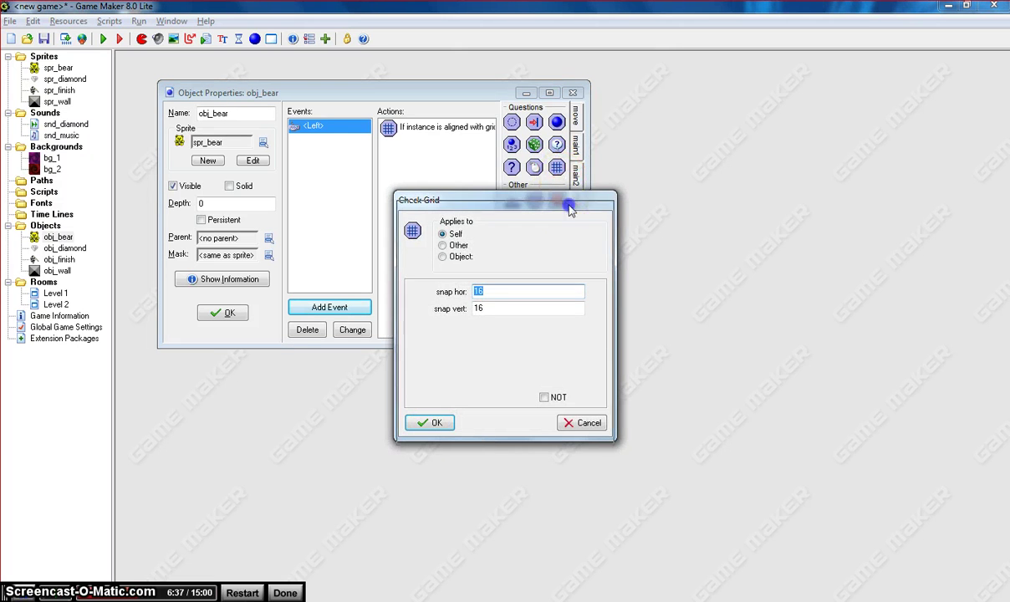
drag(570, 203, 518, 253)
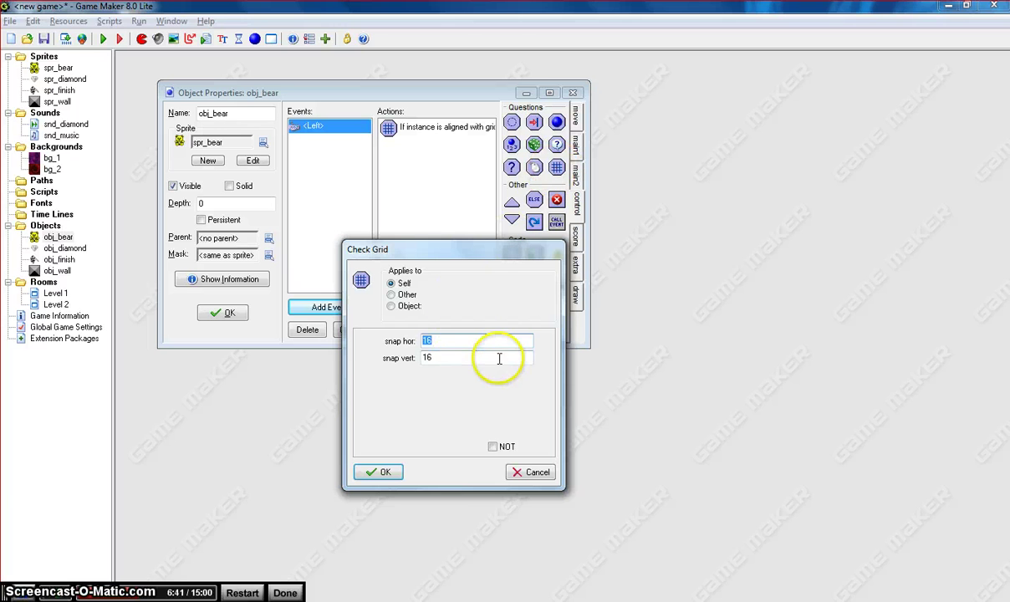
text(32)
double_click(436, 357)
text(32)
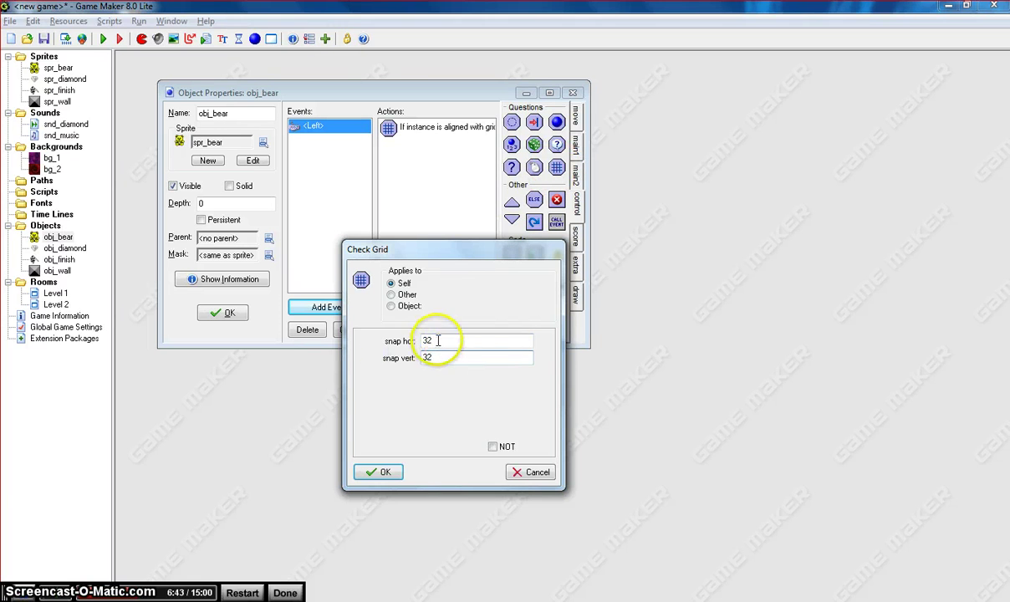
click(383, 474)
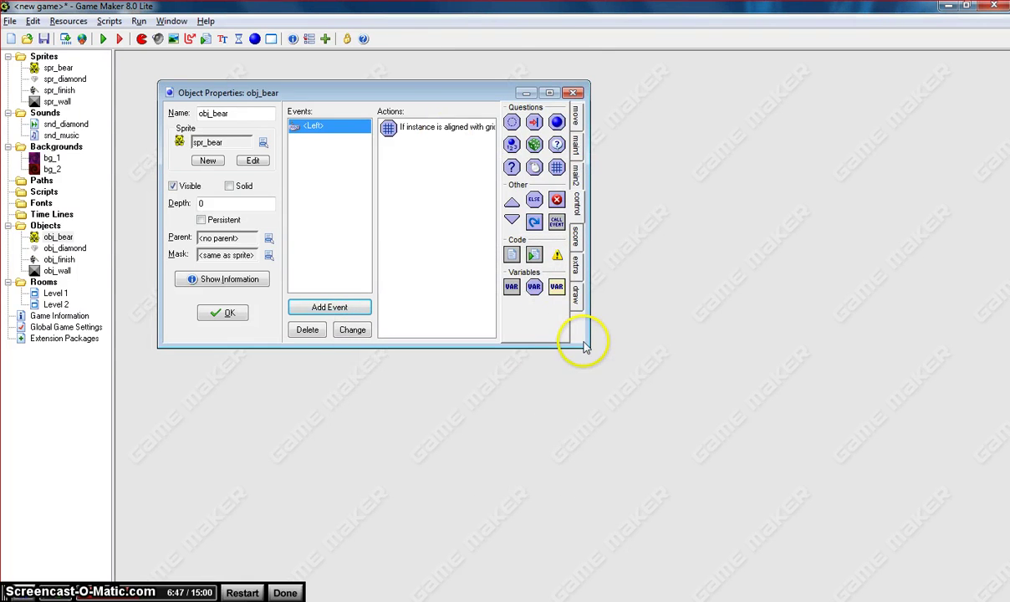
Add a Move Fixed action moving left at speed 4 after the grid check
drag(587, 343, 653, 389)
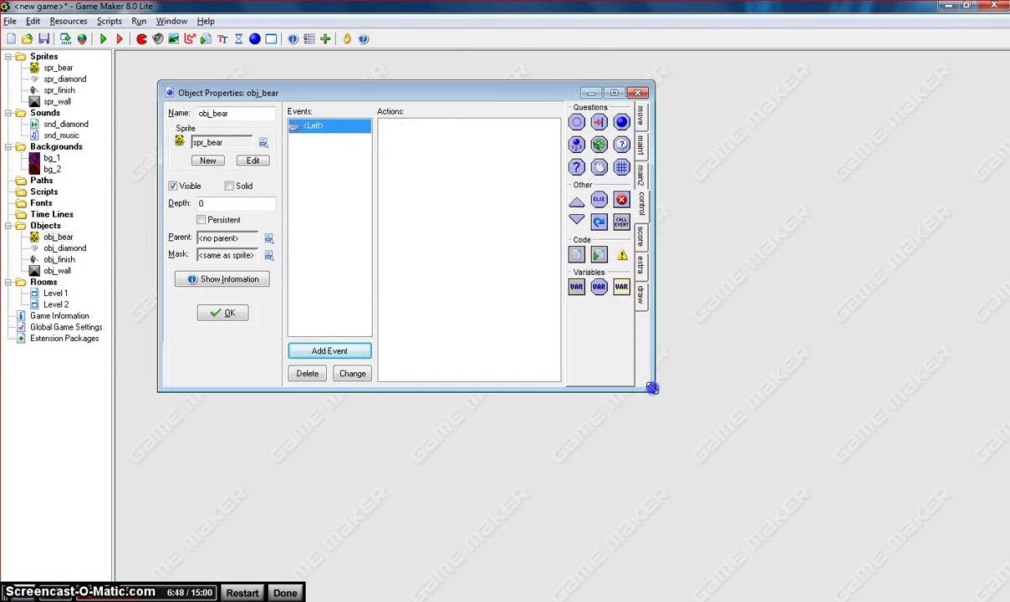
click(641, 116)
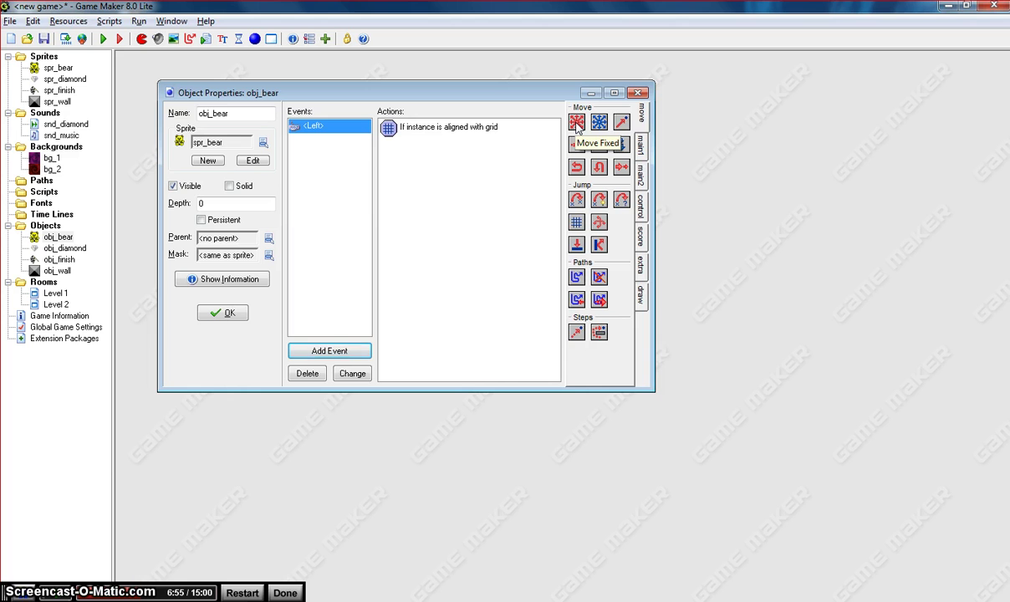
drag(577, 124, 504, 188)
click(429, 348)
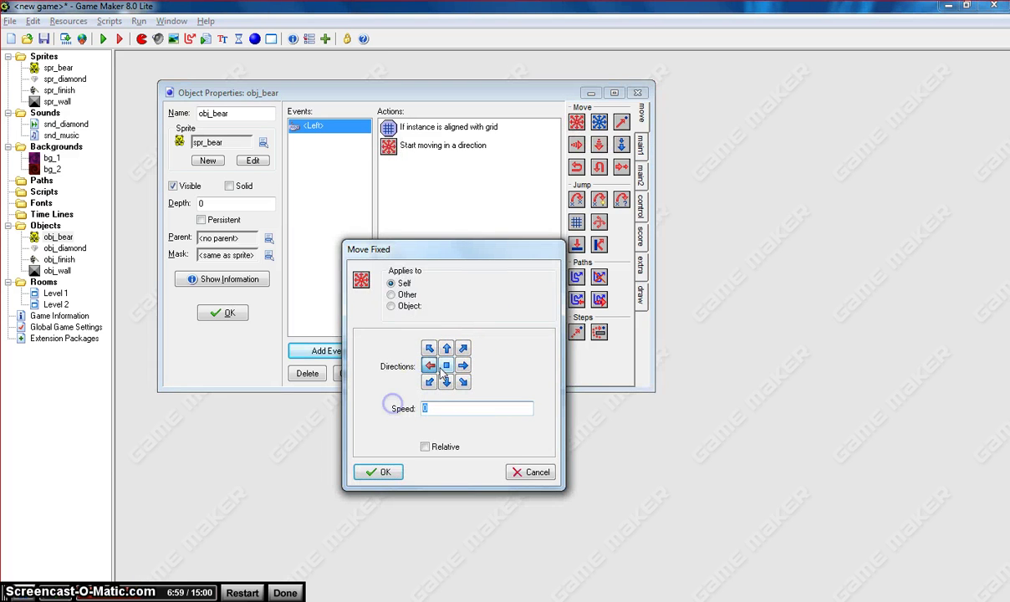
text(4)
click(446, 365)
click(384, 472)
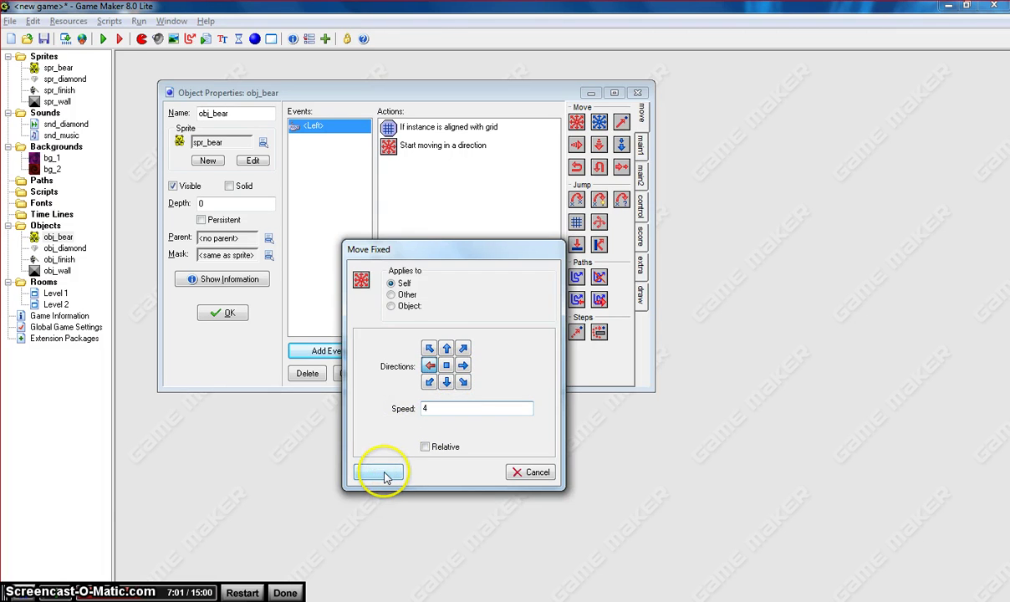
Add a <Right> key event: 32×32 grid check, then Move Fixed right at speed 4
click(325, 350)
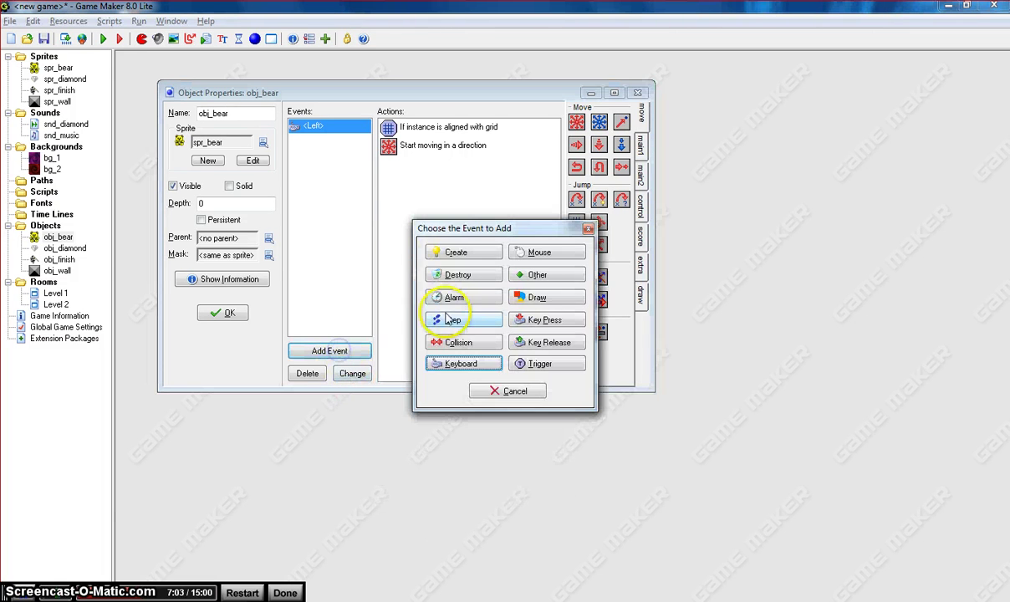
click(443, 363)
click(500, 118)
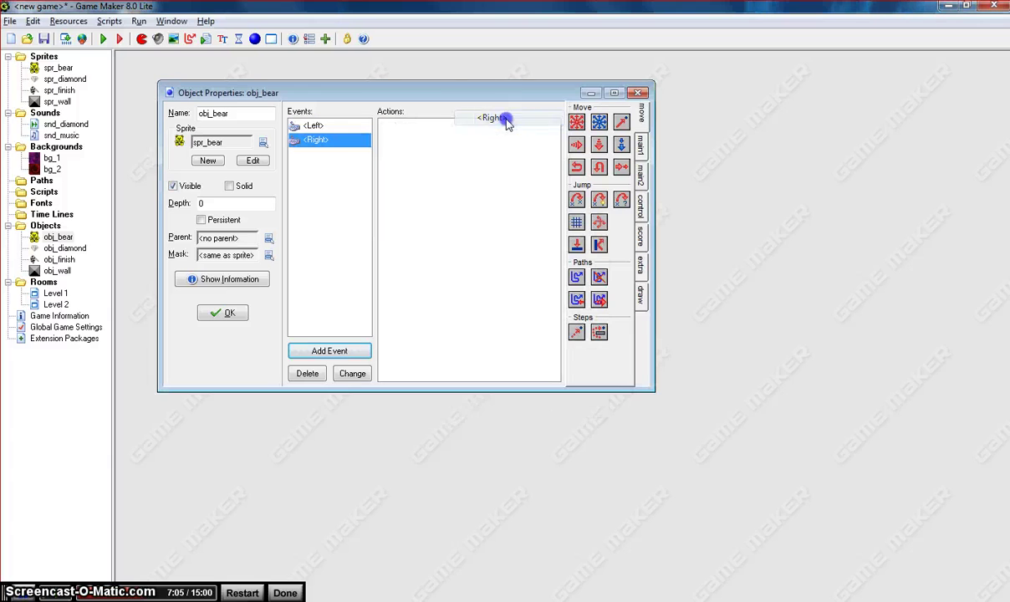
click(638, 205)
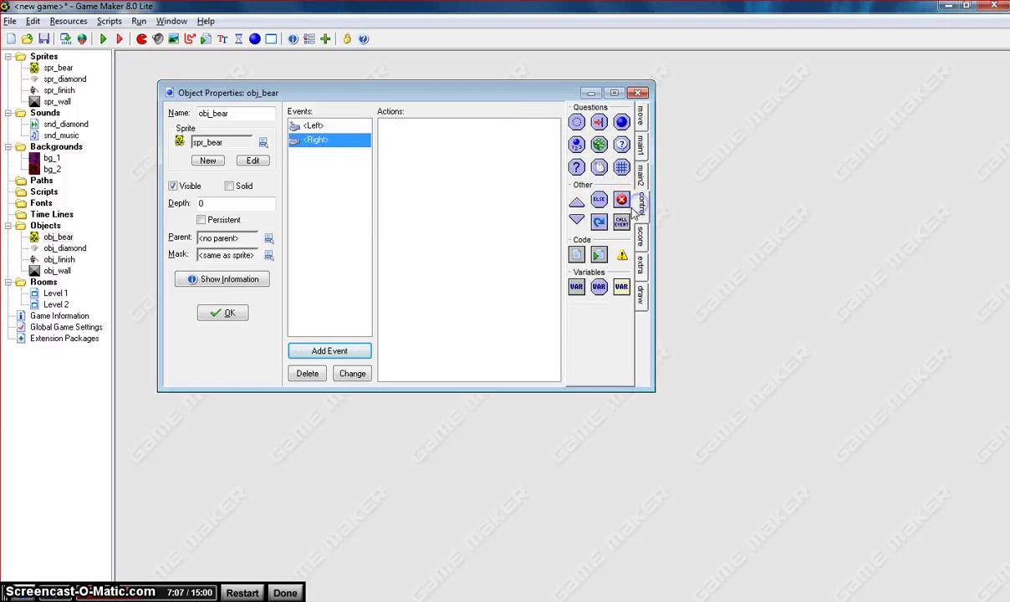
drag(622, 170, 451, 167)
text(32)
key(Tab)
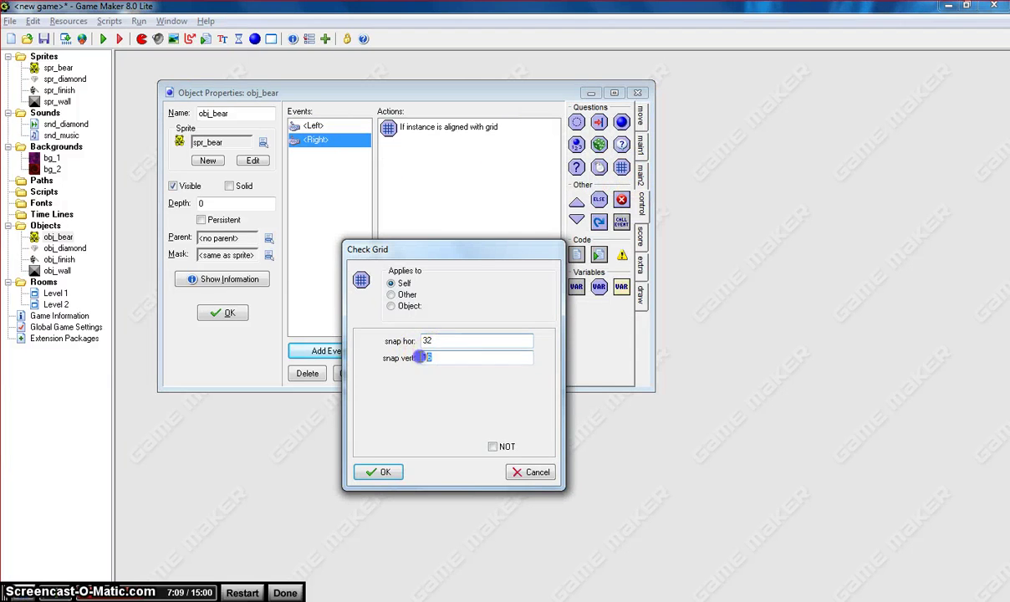
text(32)
click(404, 472)
click(639, 111)
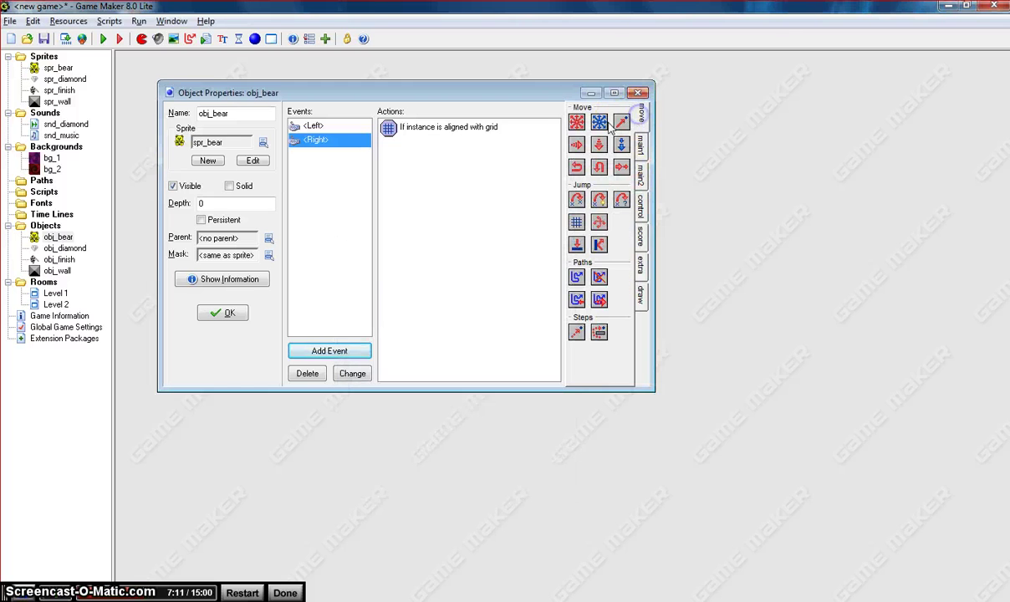
drag(576, 122, 535, 147)
click(463, 365)
click(438, 410)
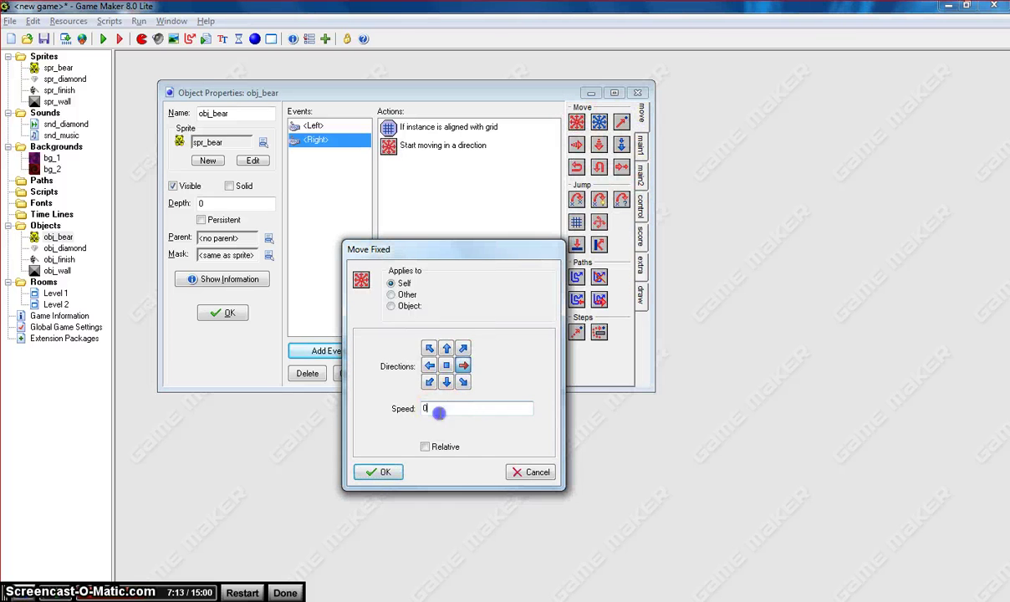
text(4)
click(378, 472)
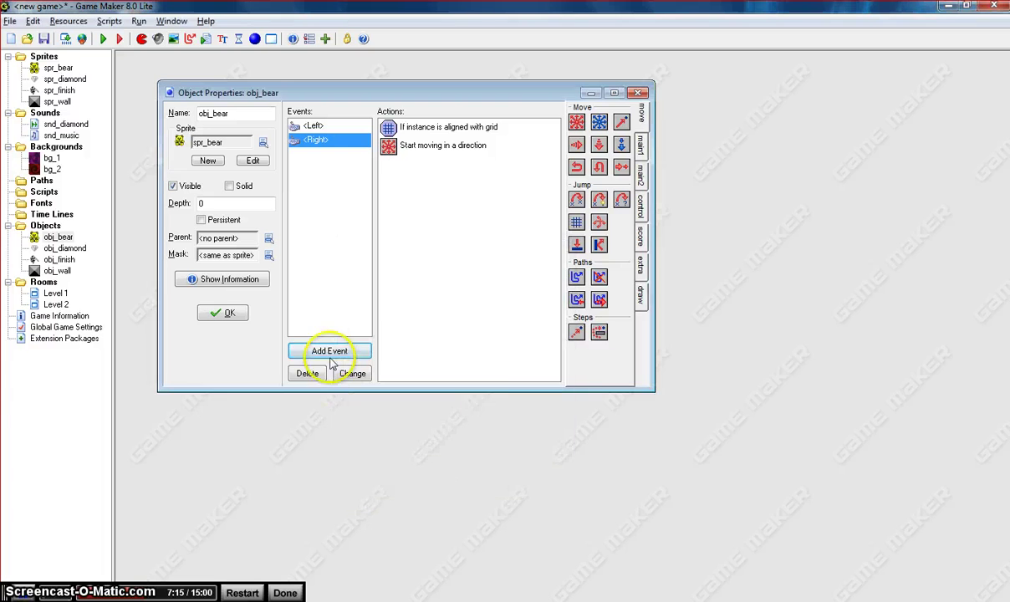
Add an <Up> key event: 32×32 grid check, then Move Fixed up at speed 4
click(332, 351)
click(460, 362)
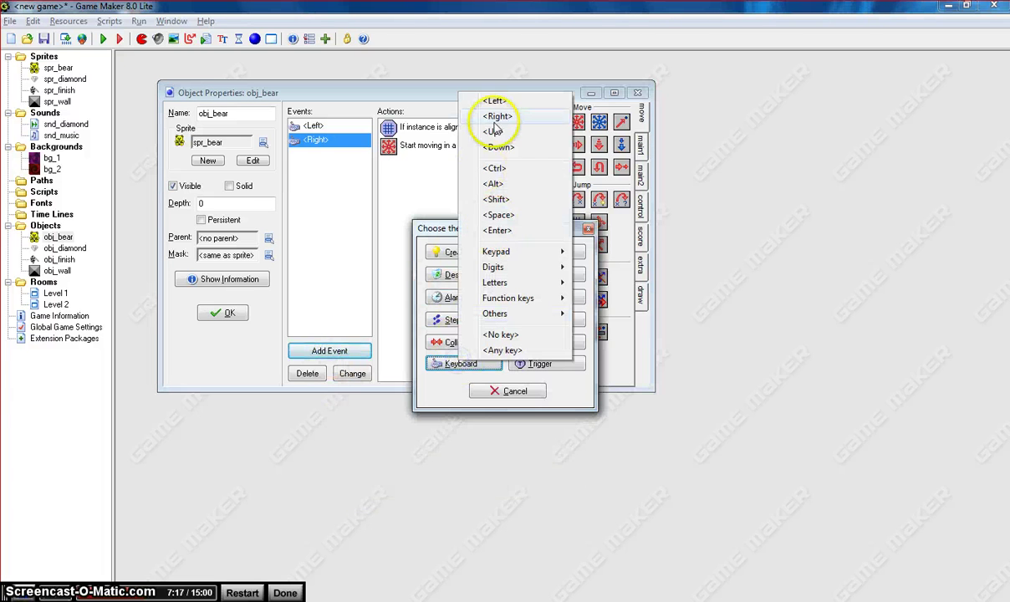
click(500, 131)
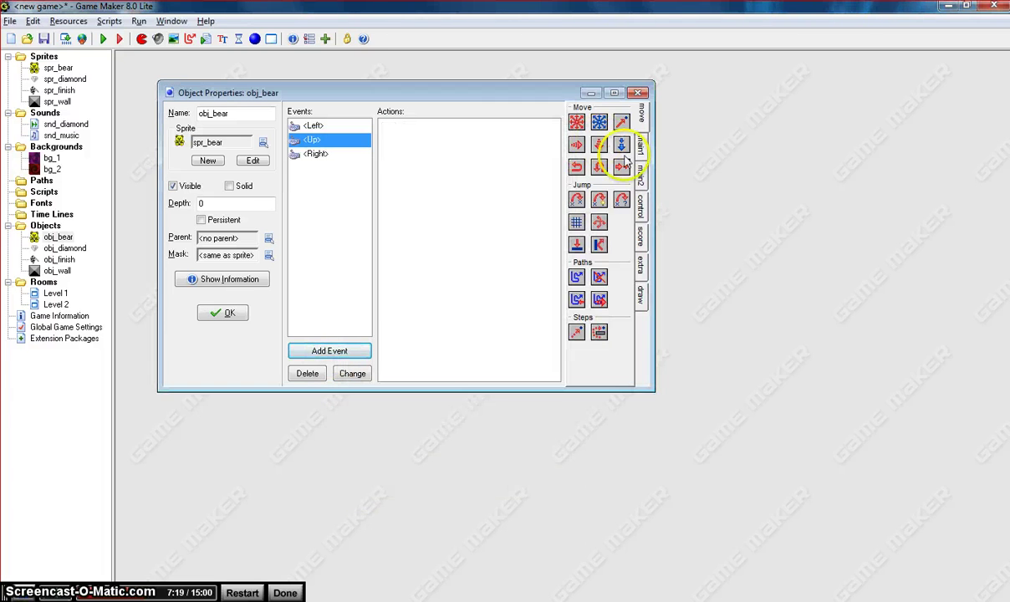
click(641, 202)
drag(621, 167, 468, 209)
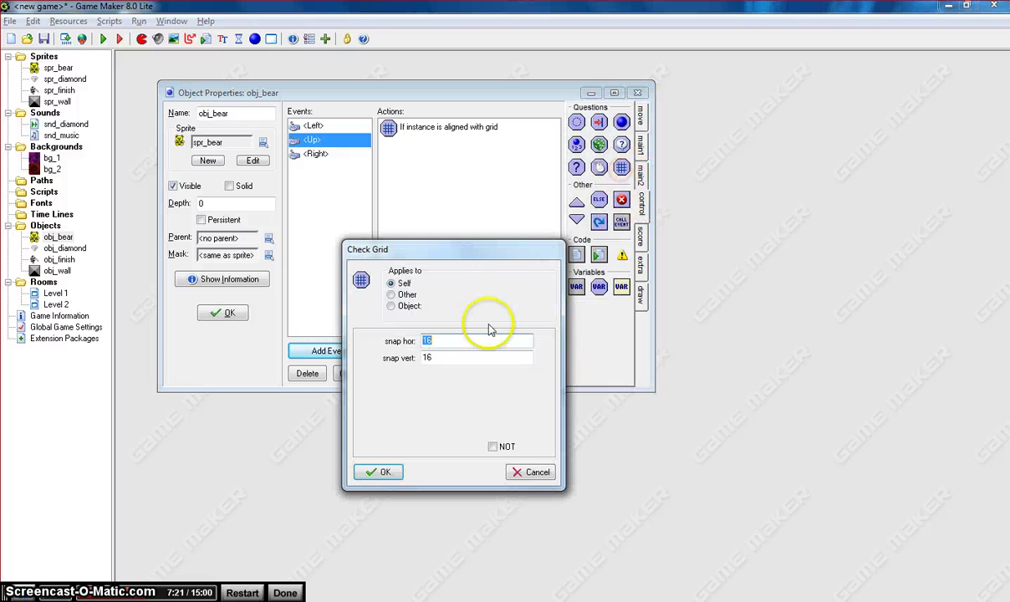
double_click(428, 357)
text(32)
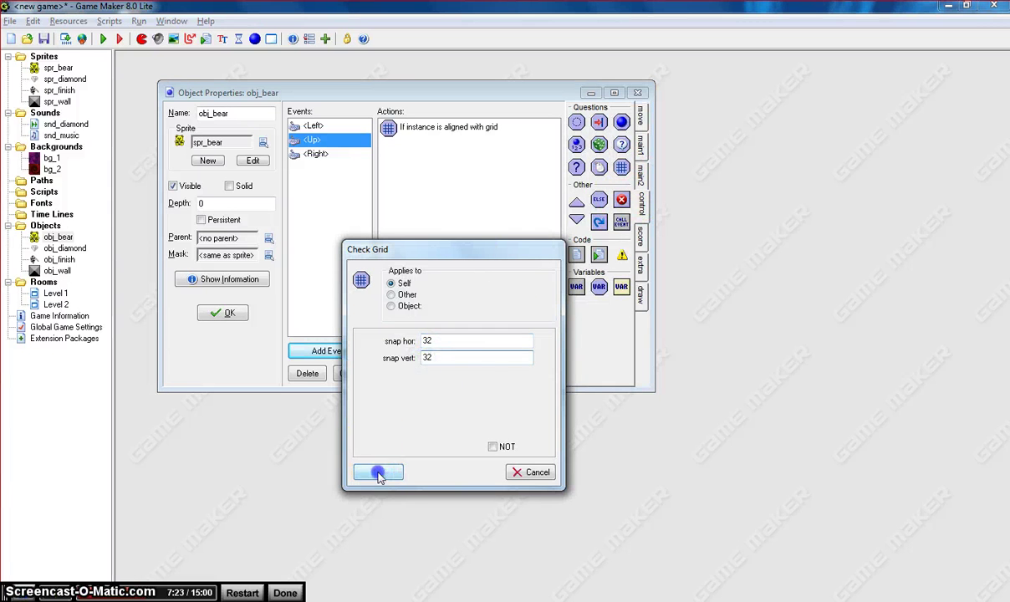
click(378, 472)
click(641, 114)
drag(577, 123, 412, 342)
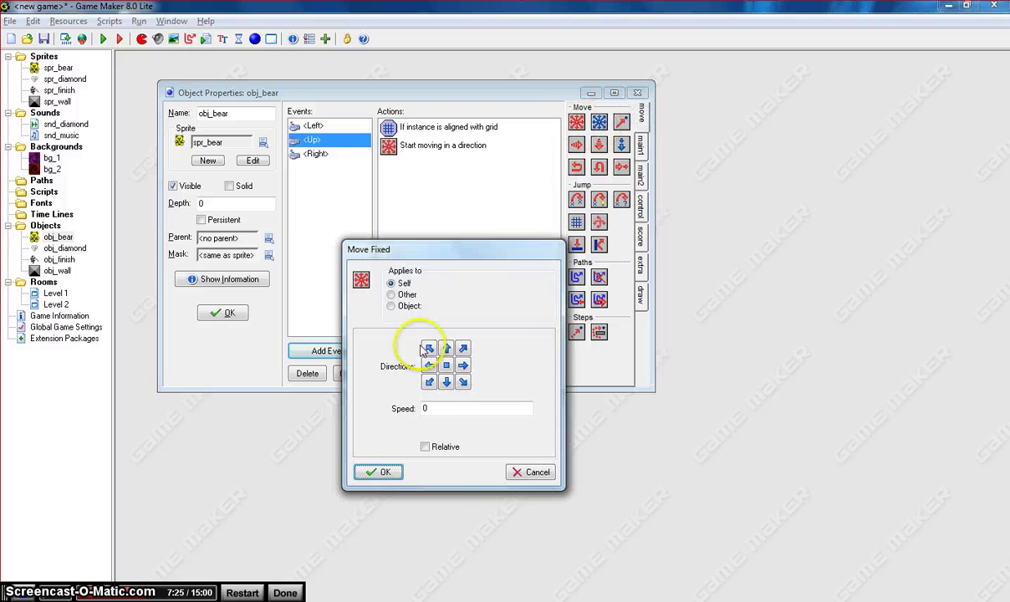
click(445, 348)
double_click(434, 407)
text(4)
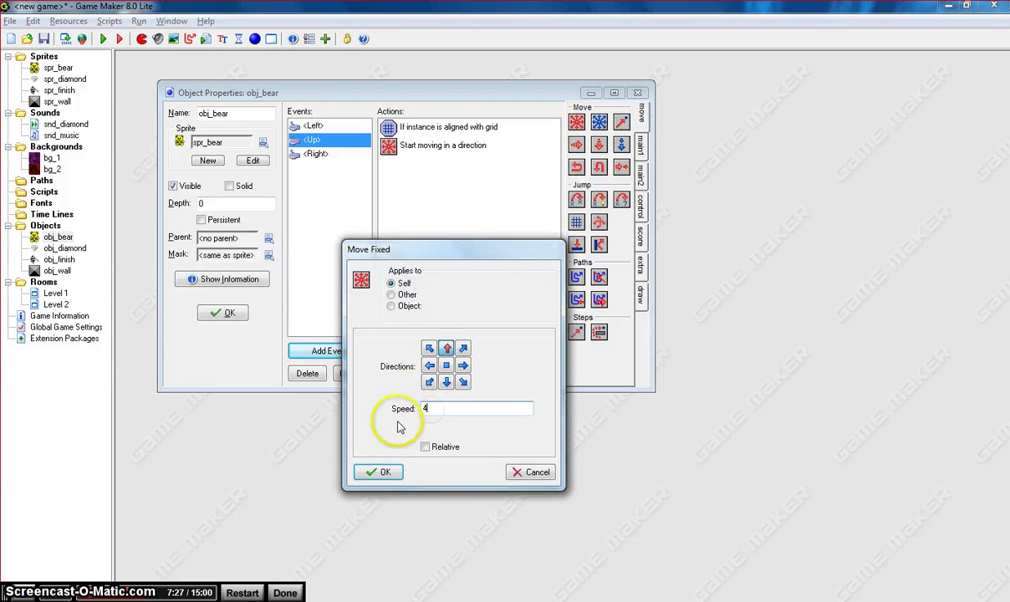
click(378, 472)
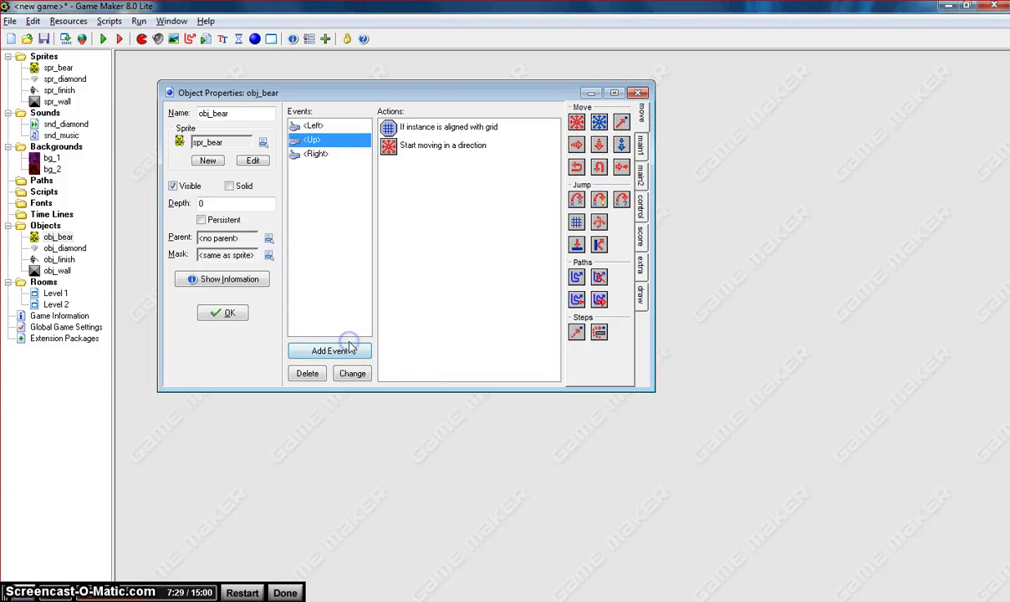
Add a <Down> key event: 32×32 grid check, then Move Fixed down at speed 4
click(350, 350)
click(443, 363)
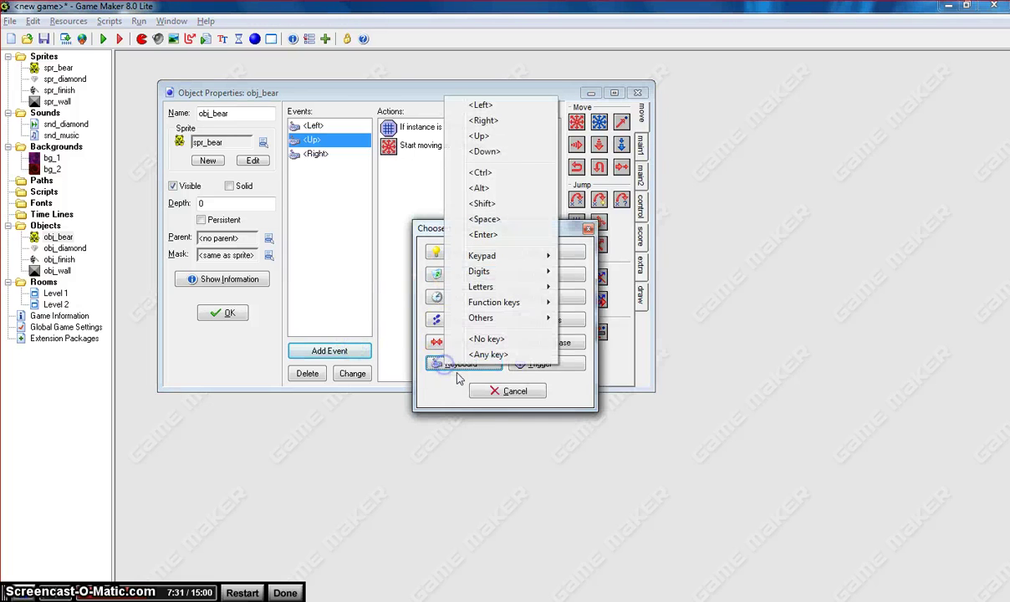
click(493, 153)
click(640, 205)
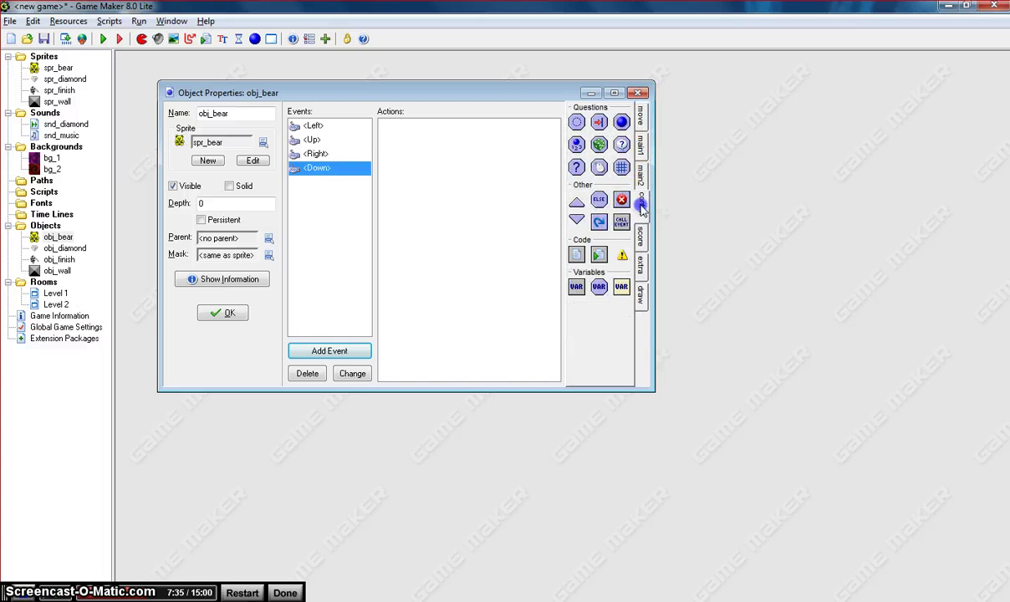
drag(621, 167, 468, 150)
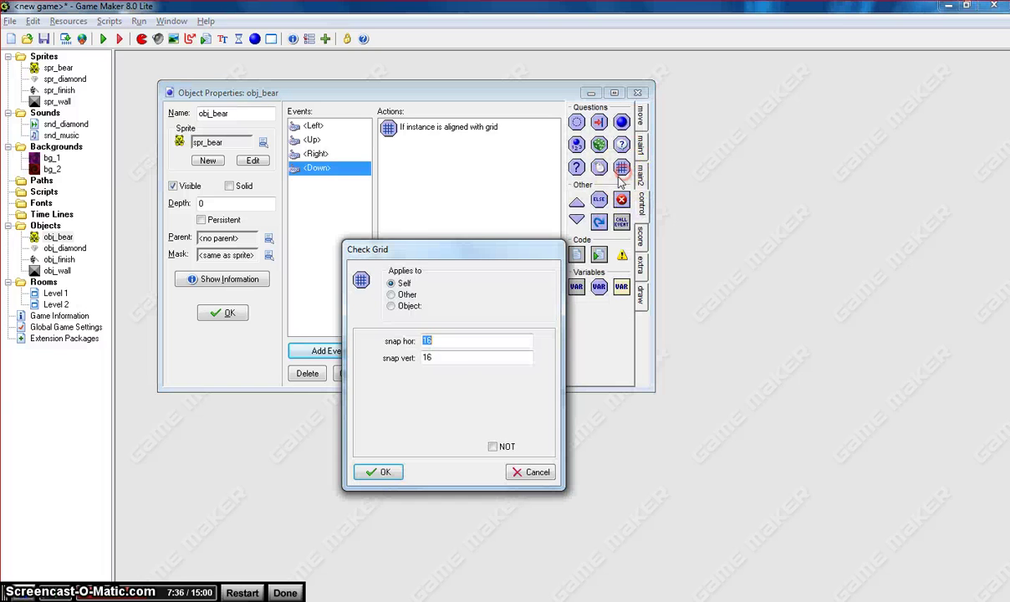
double_click(418, 357)
text(32)
click(381, 470)
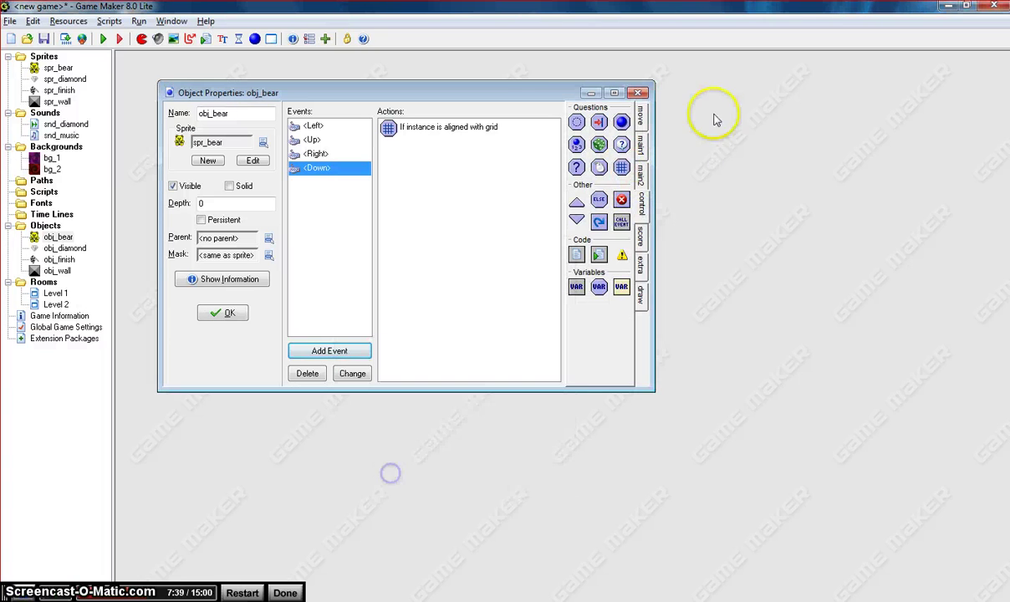
click(640, 114)
drag(580, 124, 514, 338)
click(446, 382)
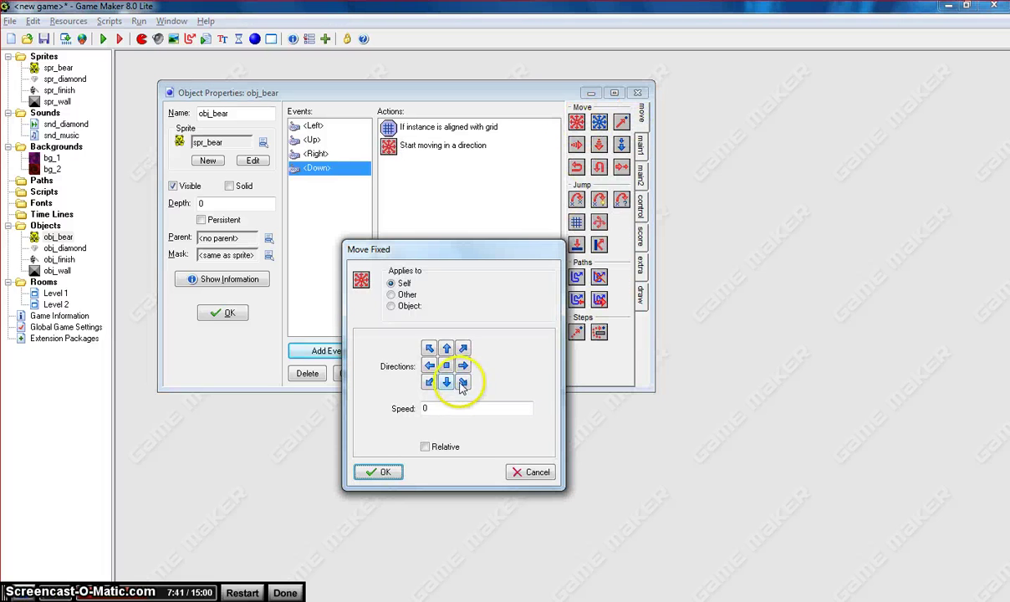
text(4)
click(372, 473)
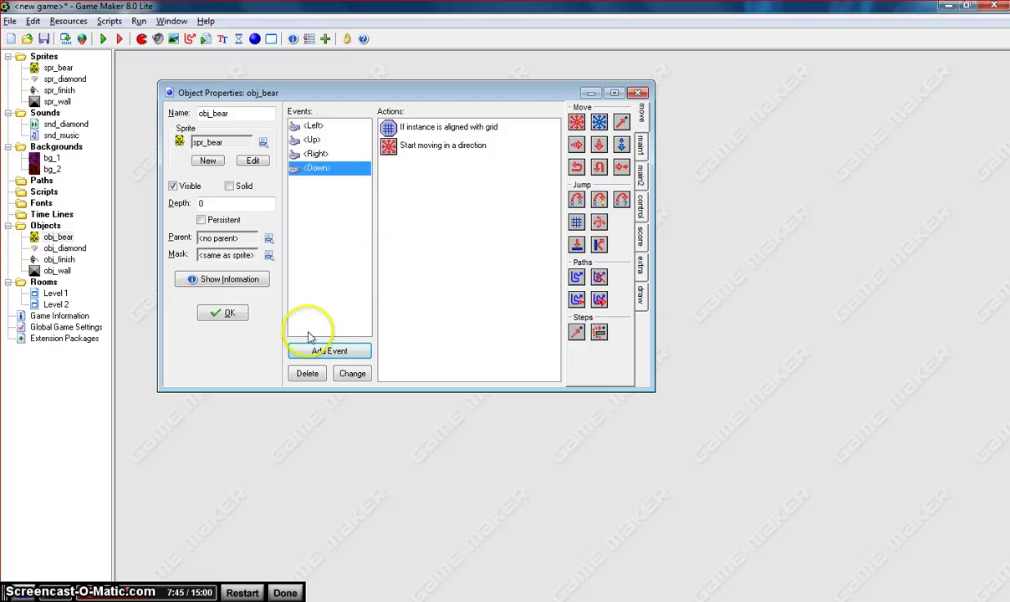
Add a <No key> event with a 32×32 grid check followed by a Move Fixed stop at speed 0
click(325, 351)
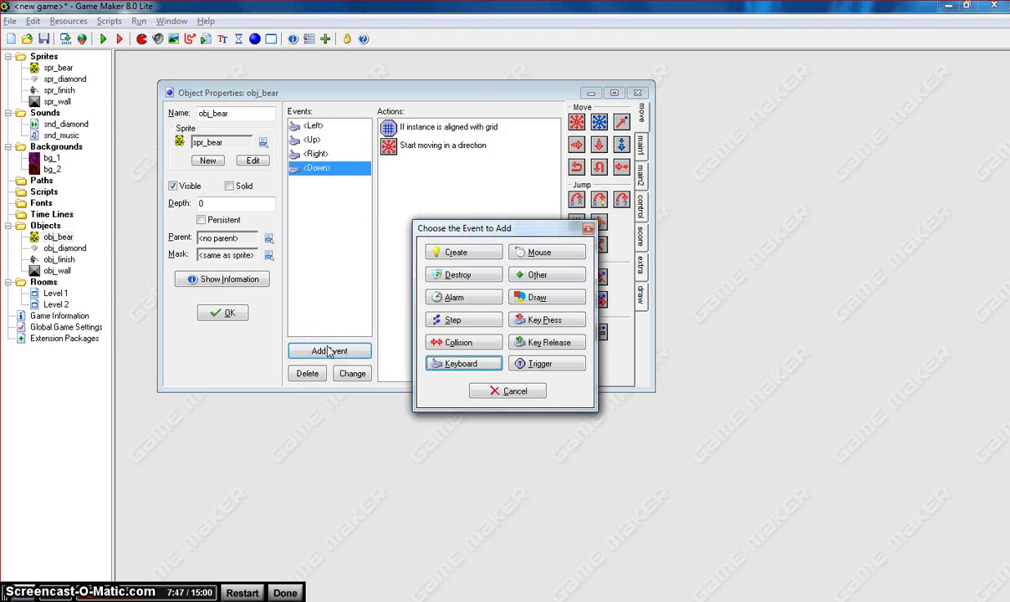
click(442, 364)
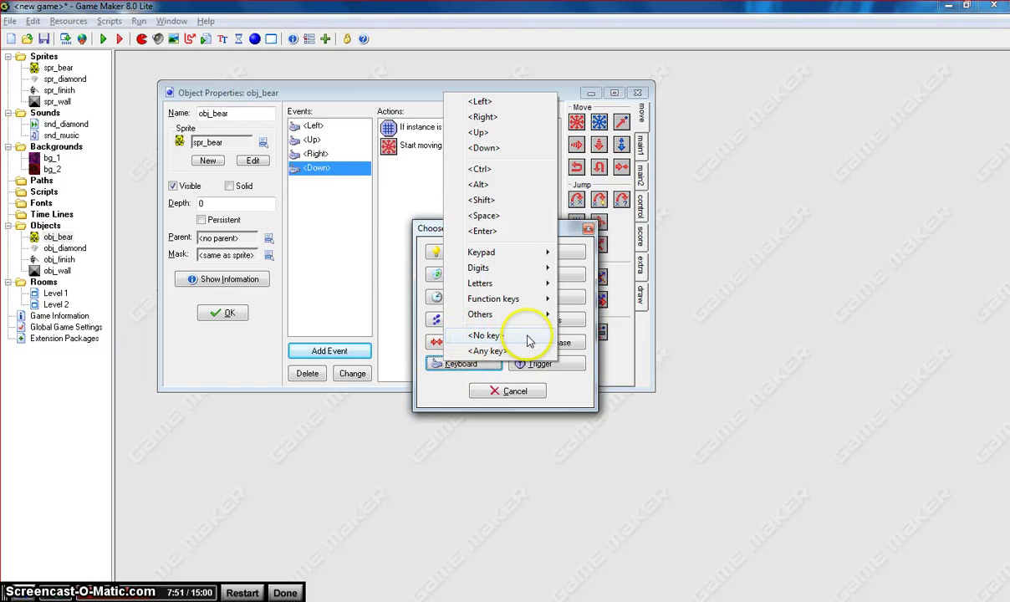
click(516, 335)
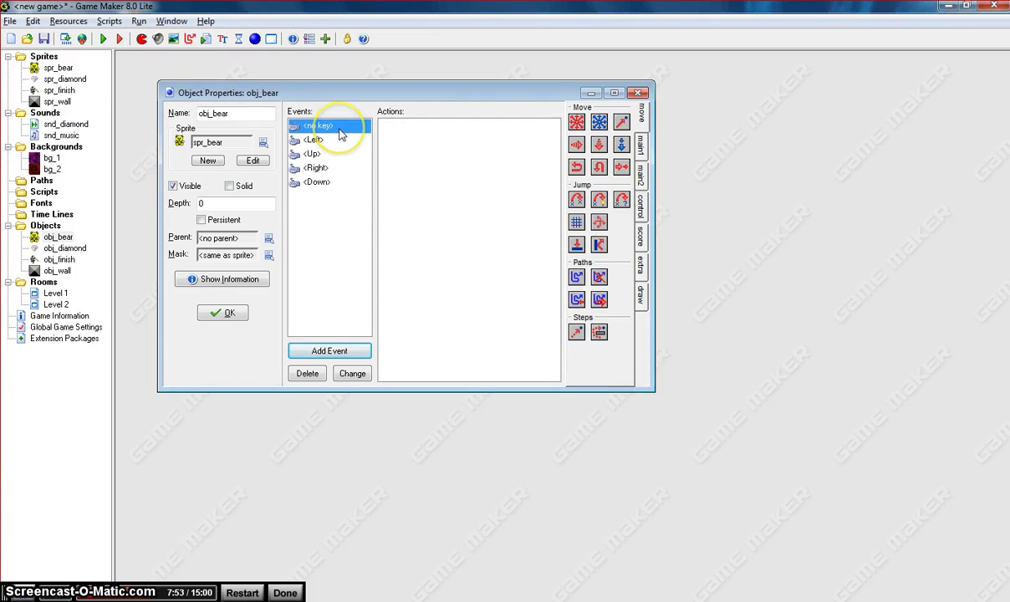
click(640, 206)
click(621, 170)
text(32)
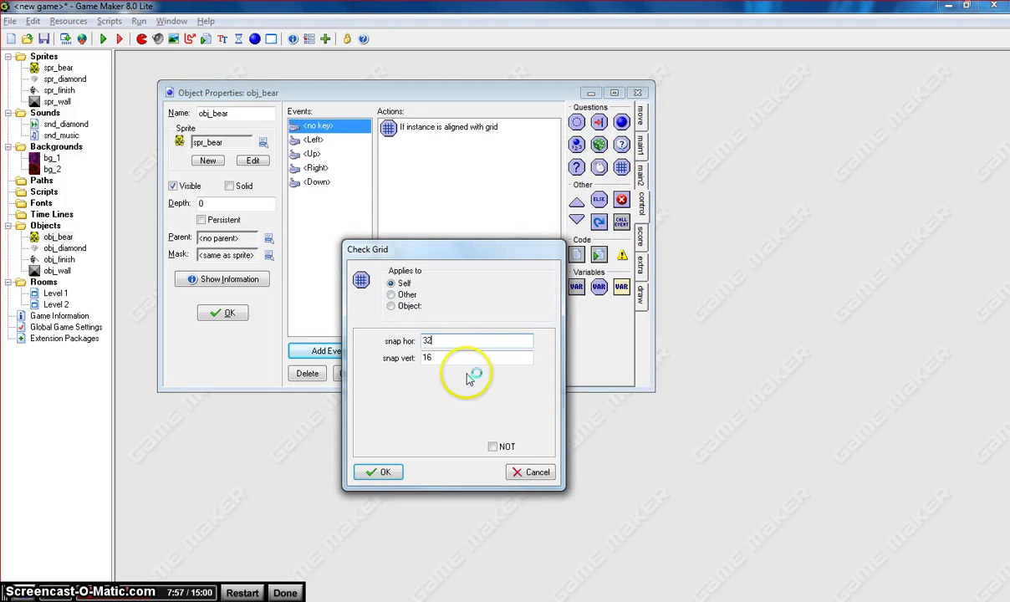
double_click(444, 357)
text(32)
click(387, 471)
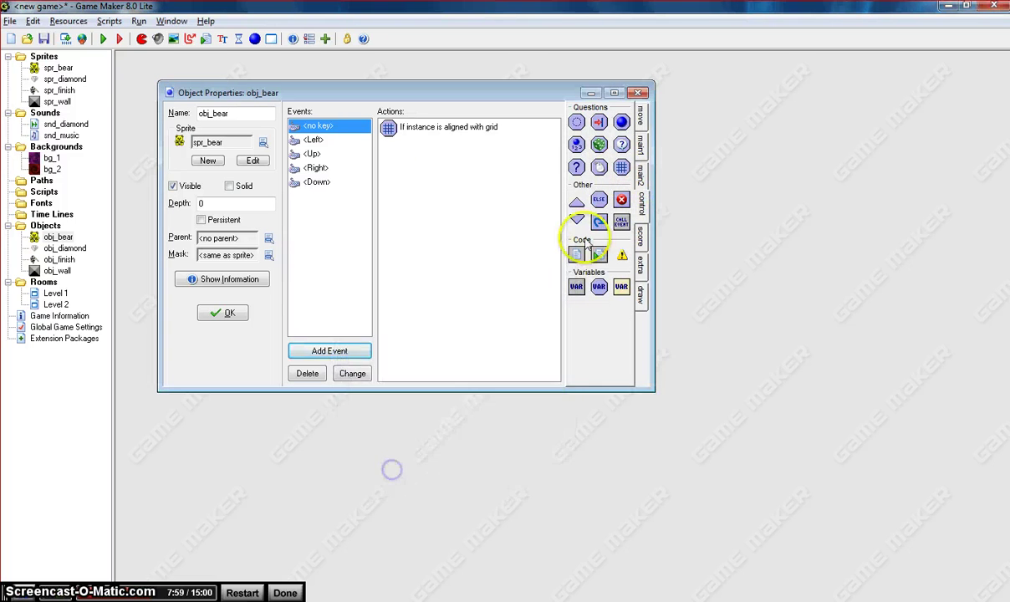
click(640, 117)
drag(577, 122, 502, 146)
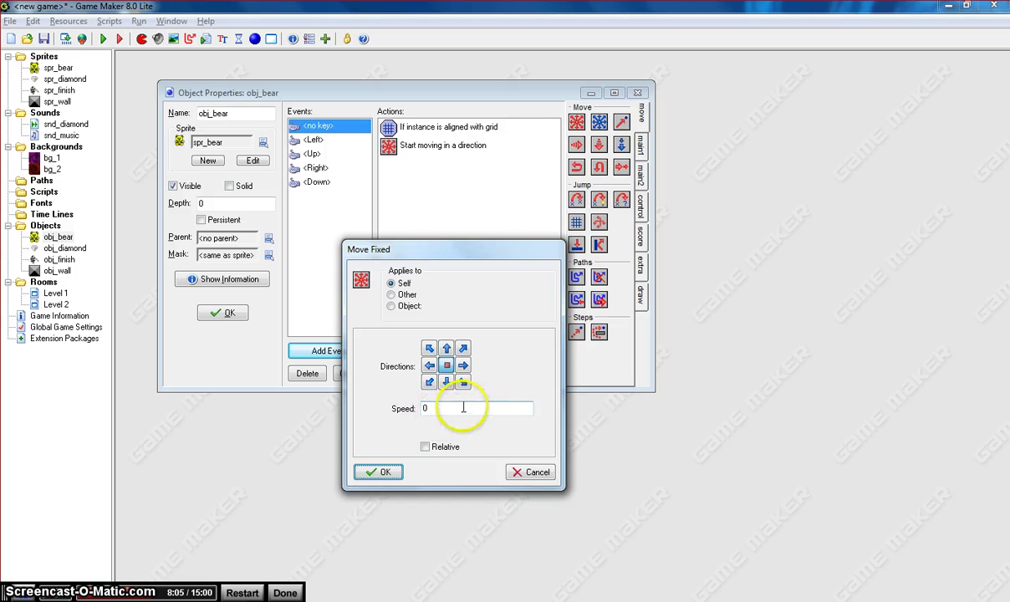
click(383, 472)
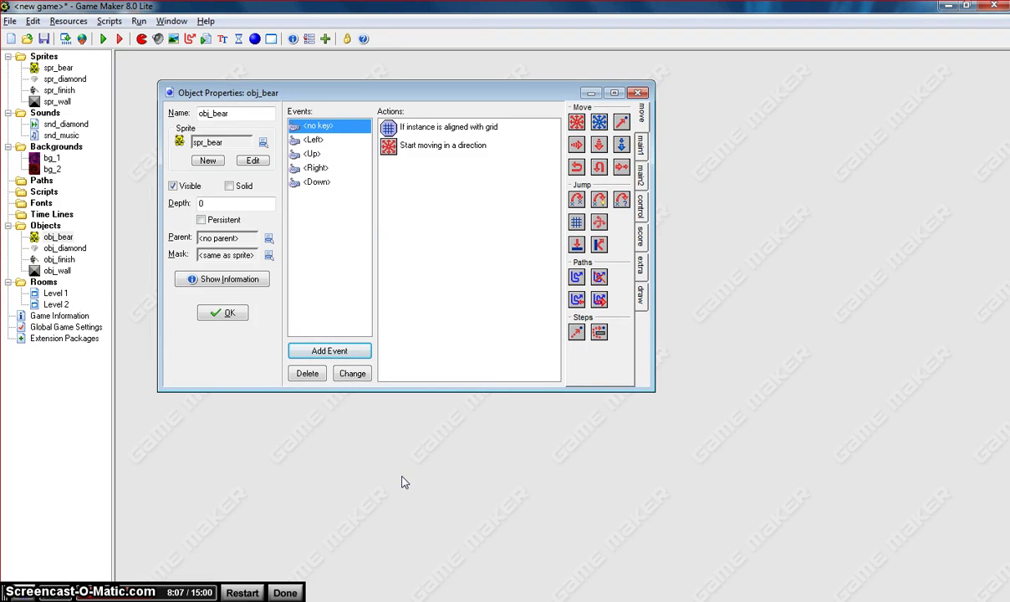
Add an obj_wall collision event to obj_bear with a 32×32 grid-alignment check
click(334, 355)
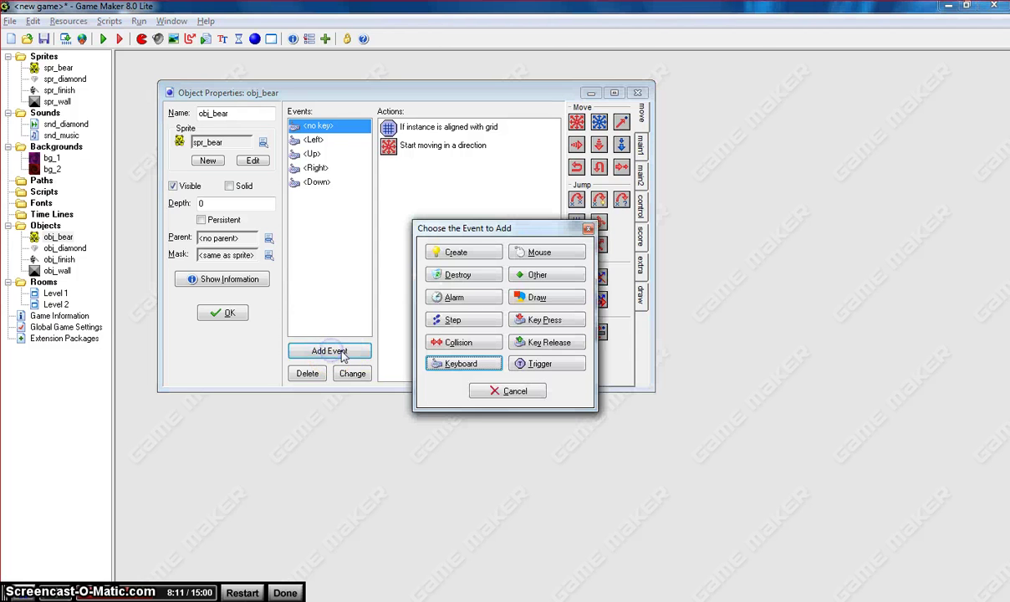
click(455, 346)
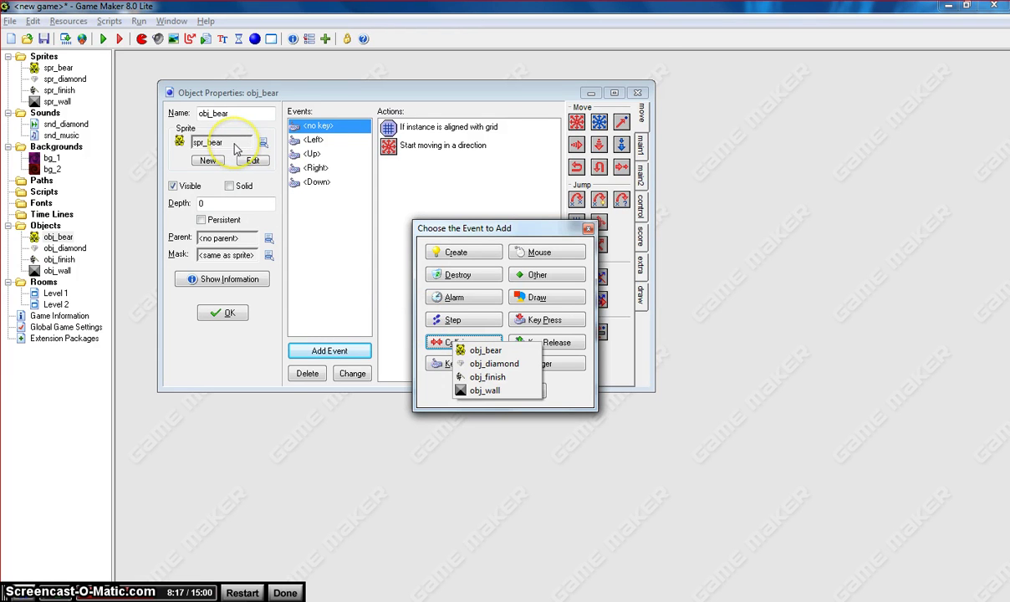
click(509, 393)
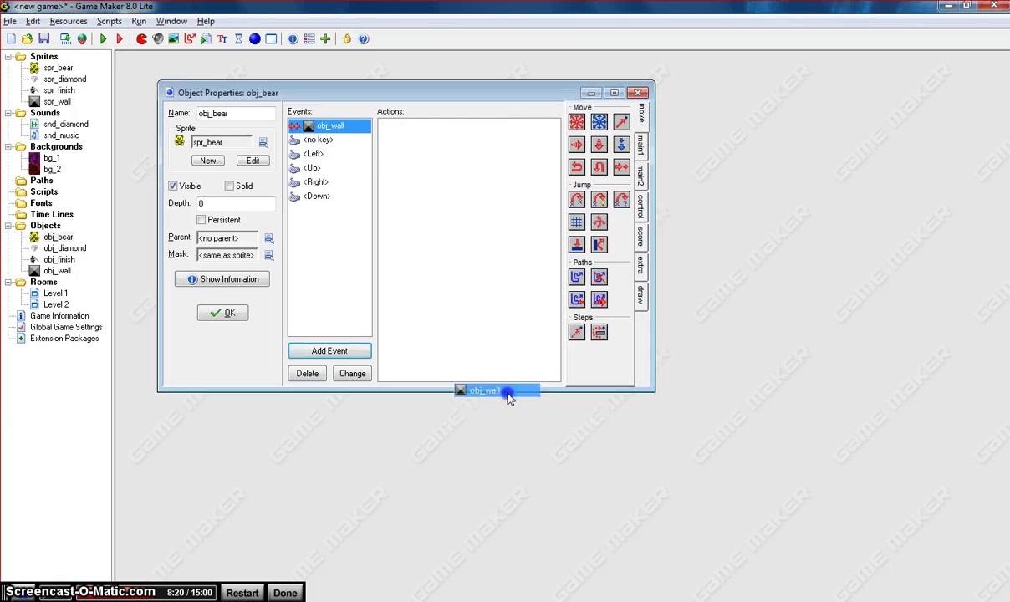
click(638, 237)
click(640, 204)
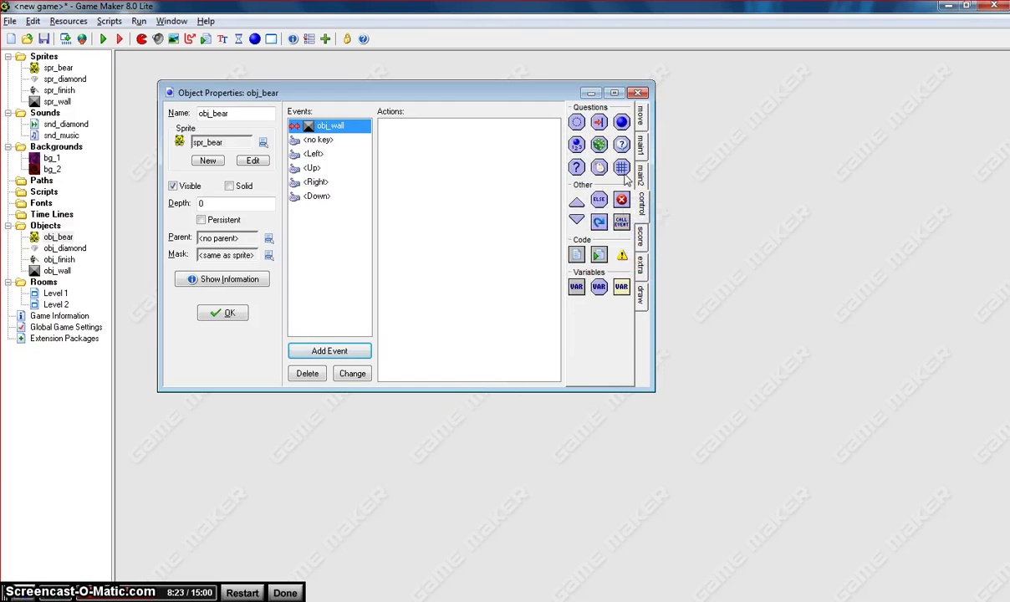
drag(621, 167, 493, 241)
text(32)
double_click(435, 358)
text(32)
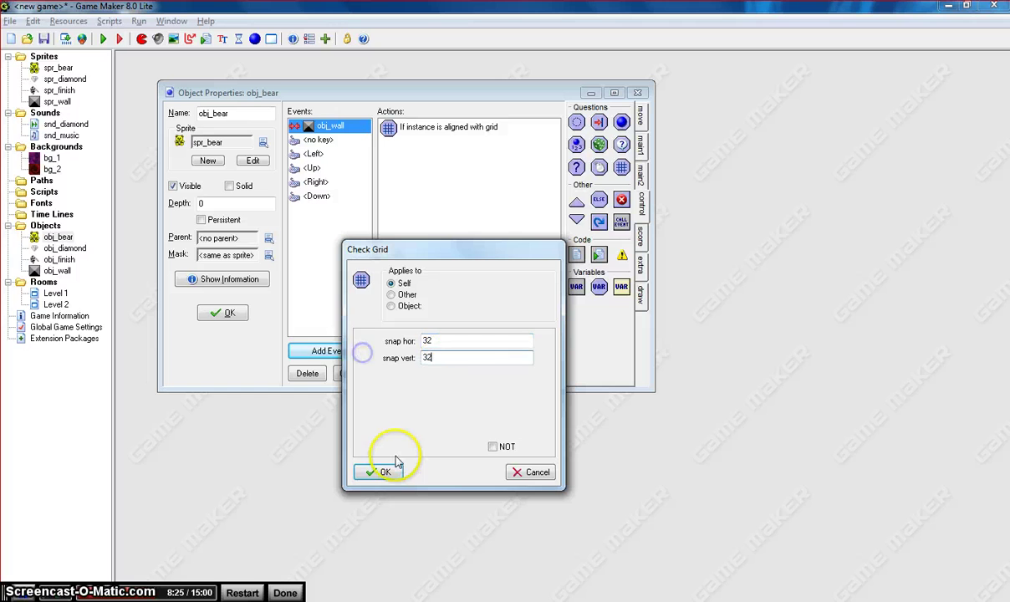
click(381, 471)
Follow the grid check with a Move Fixed action that stops the bear
click(640, 113)
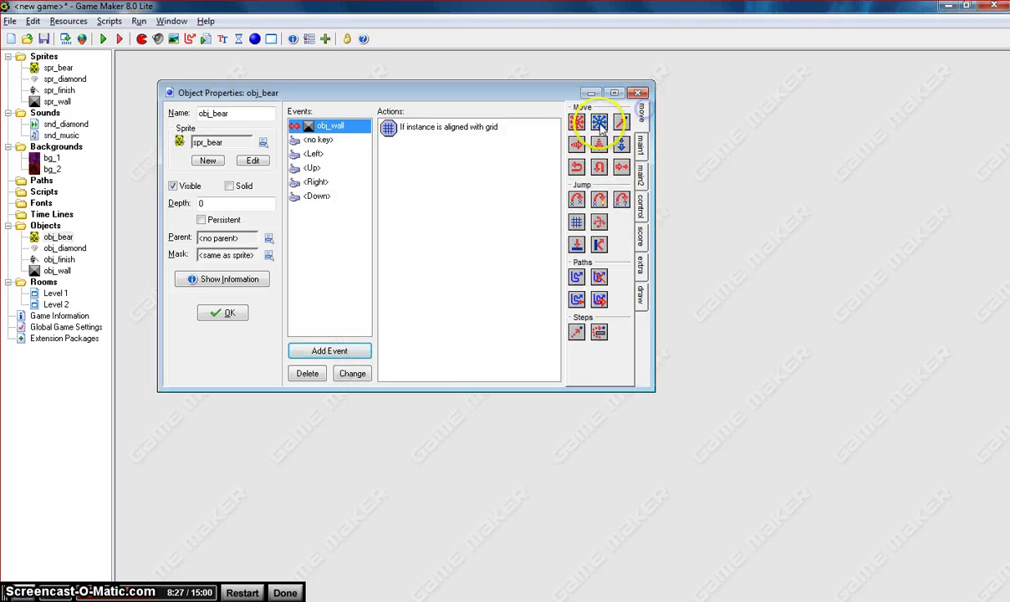
drag(598, 122, 481, 321)
click(446, 366)
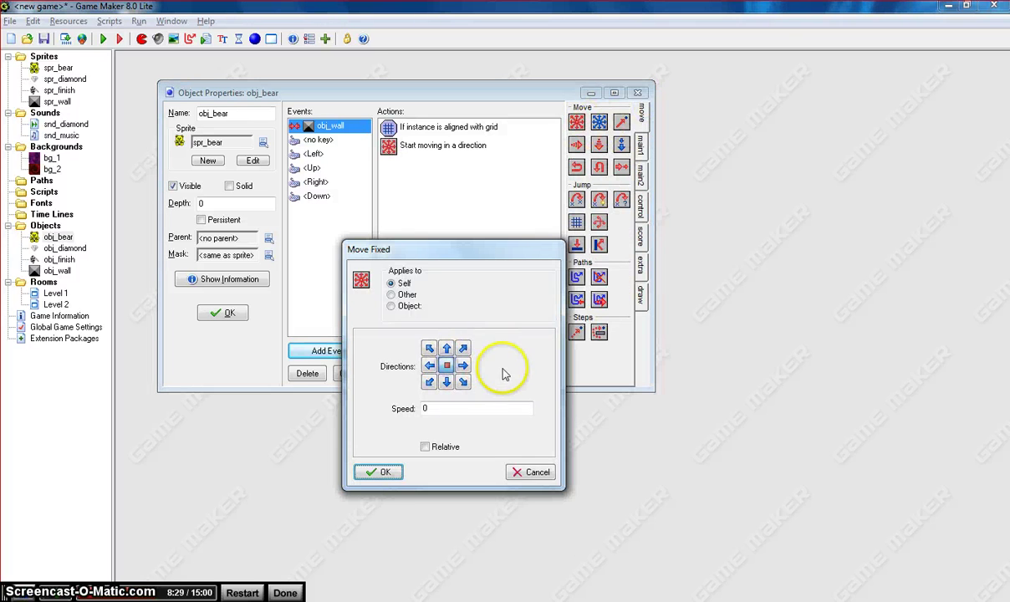
click(381, 473)
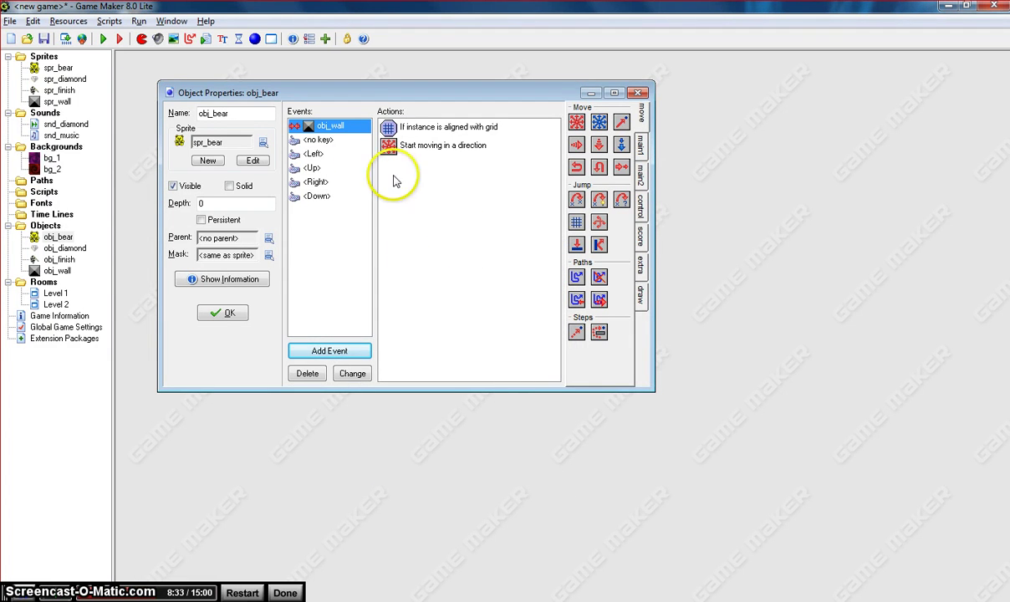
click(101, 39)
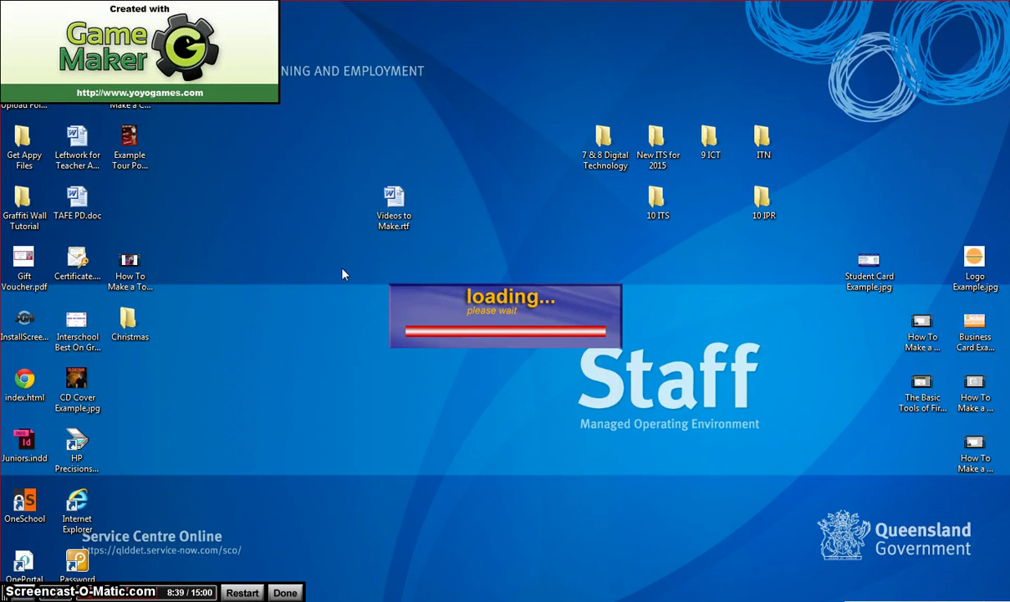
click(343, 272)
click(450, 299)
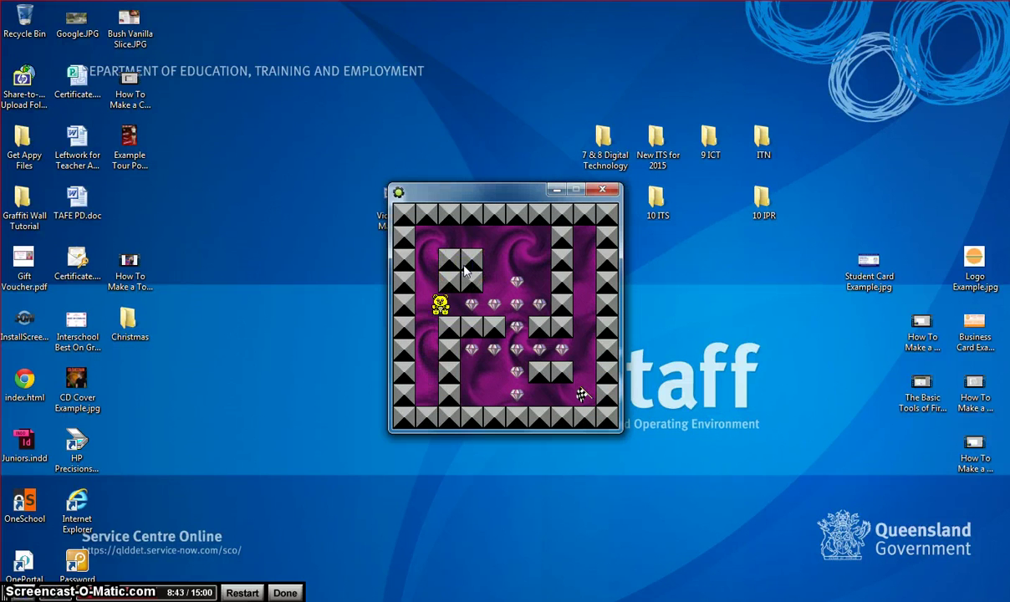
key(Right)
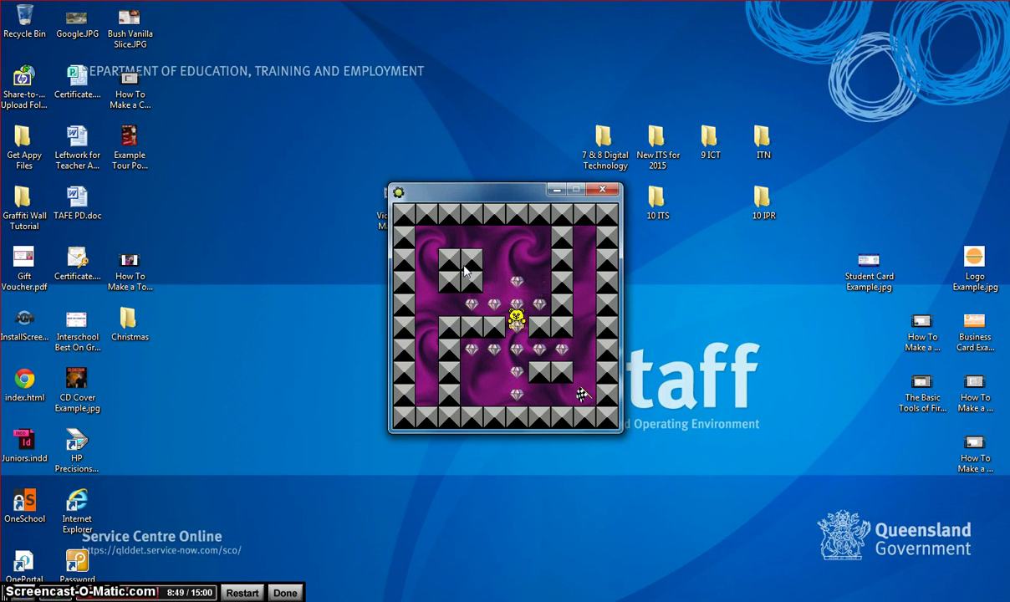
key(Down)
key(Down)
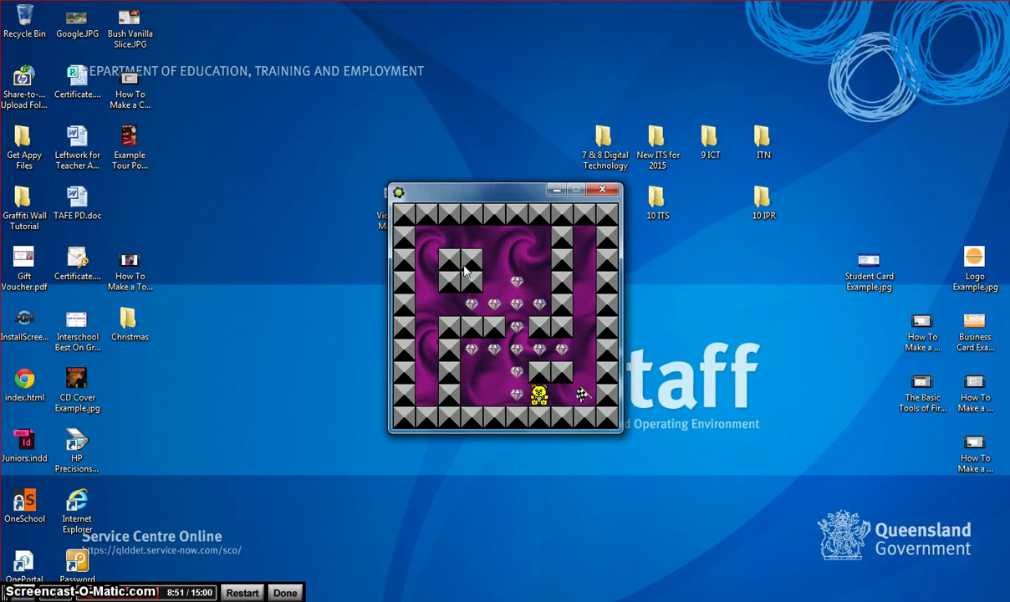
click(602, 190)
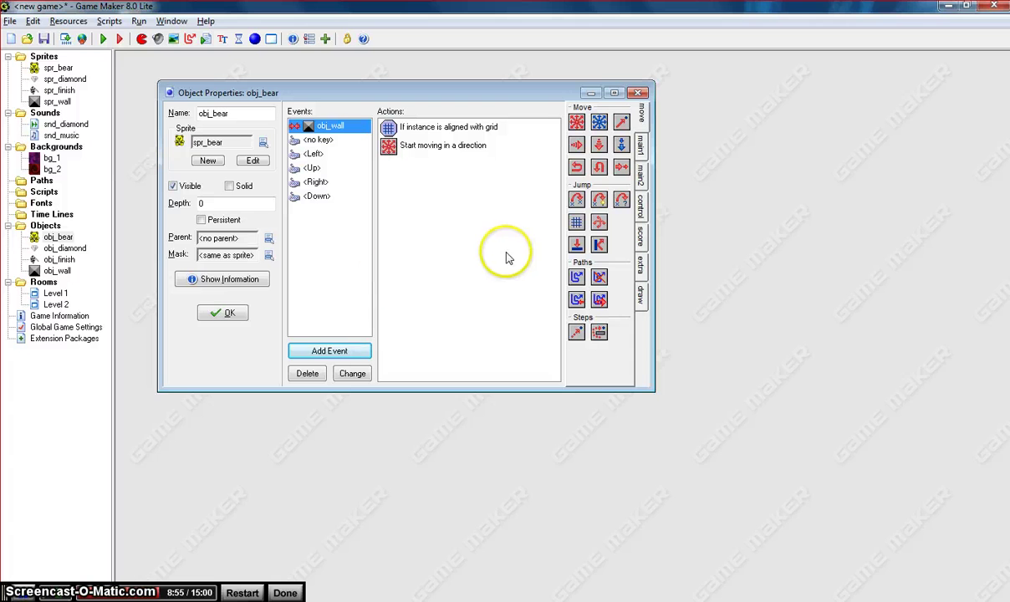
Open obj_diamond, close obj_bear's properties with OK, and add a collision event with obj_bear
double_click(75, 250)
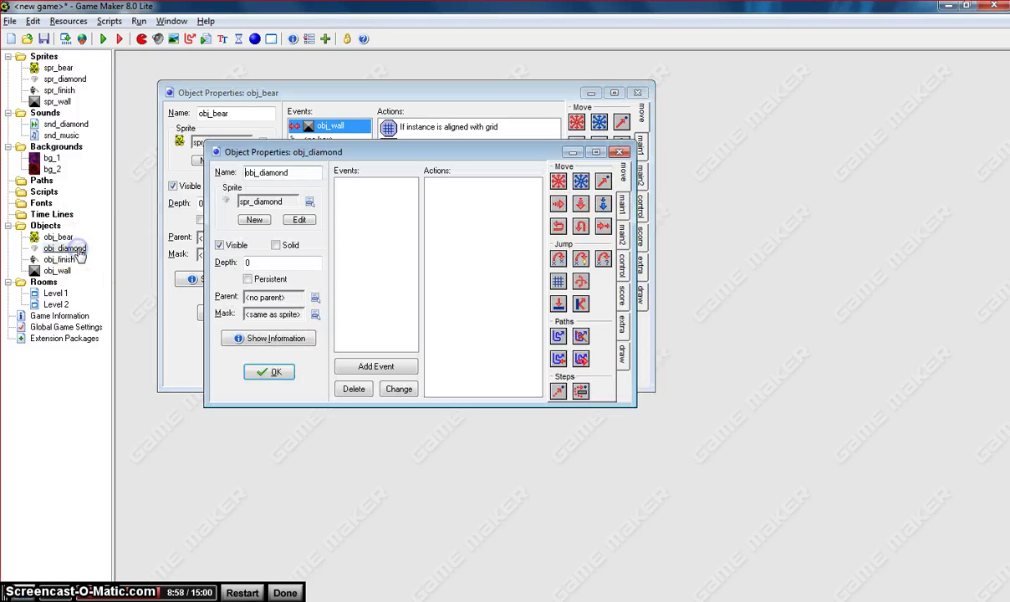
click(216, 93)
click(222, 312)
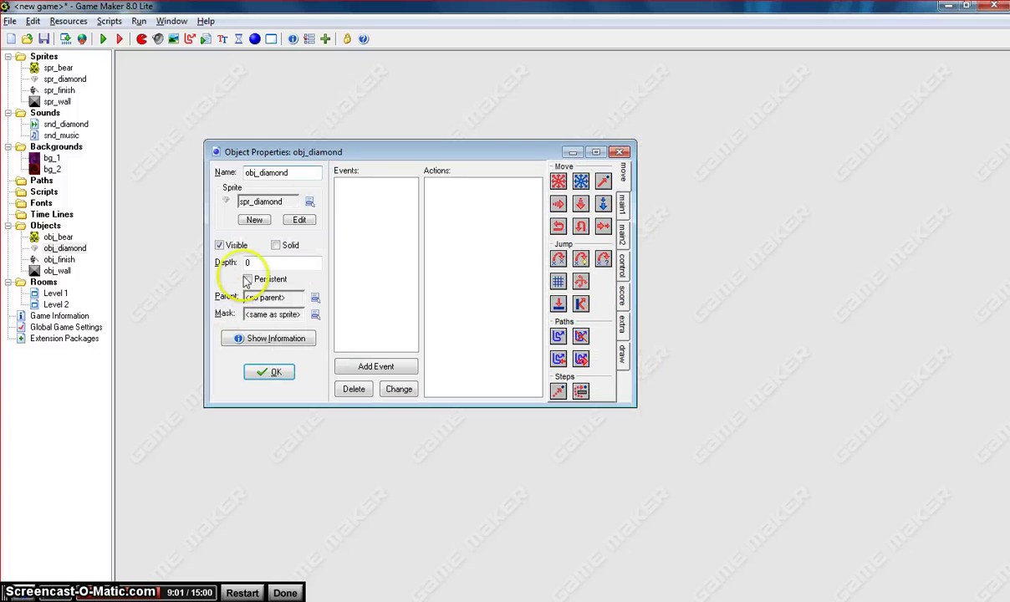
click(377, 368)
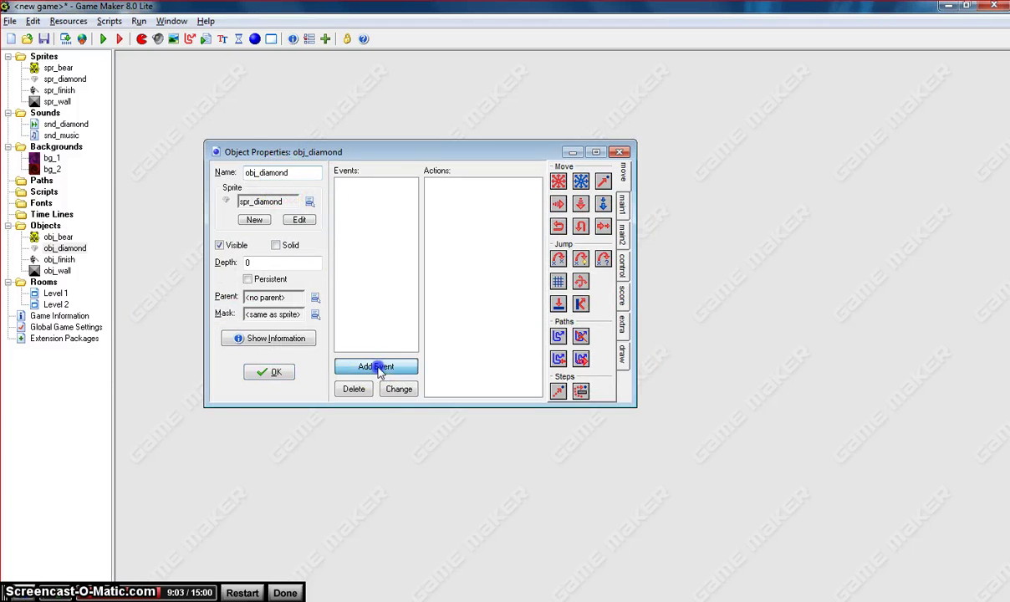
click(458, 344)
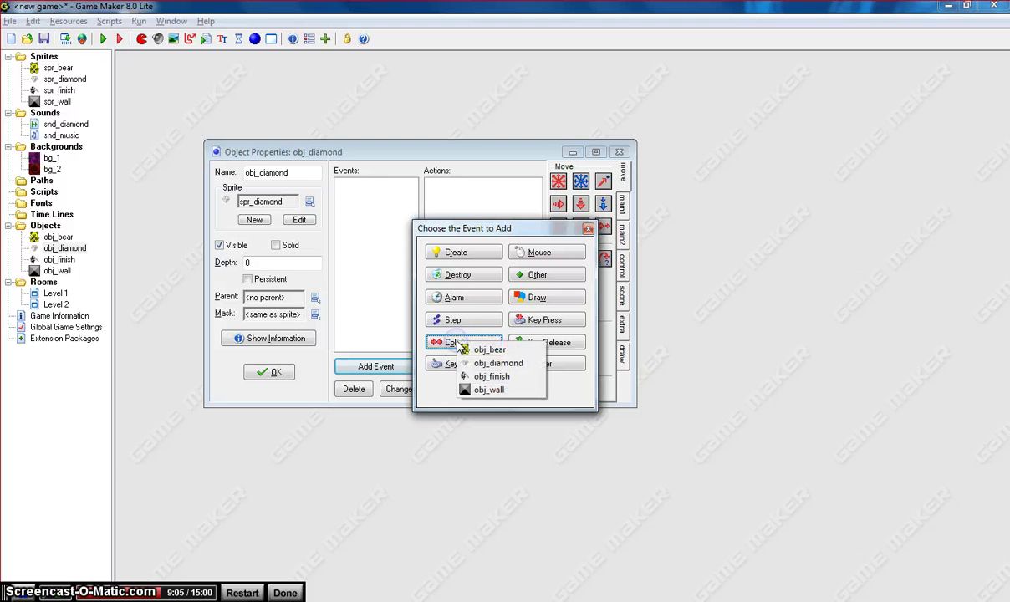
click(513, 352)
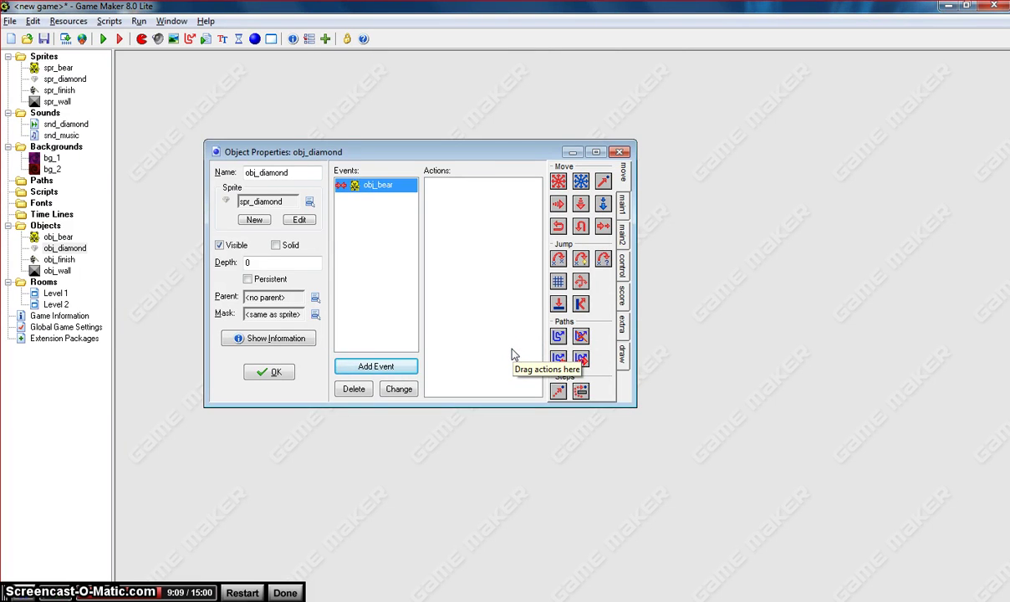
Add a Play Sound action to the collision that plays snd_diamond
click(623, 205)
drag(571, 269, 501, 243)
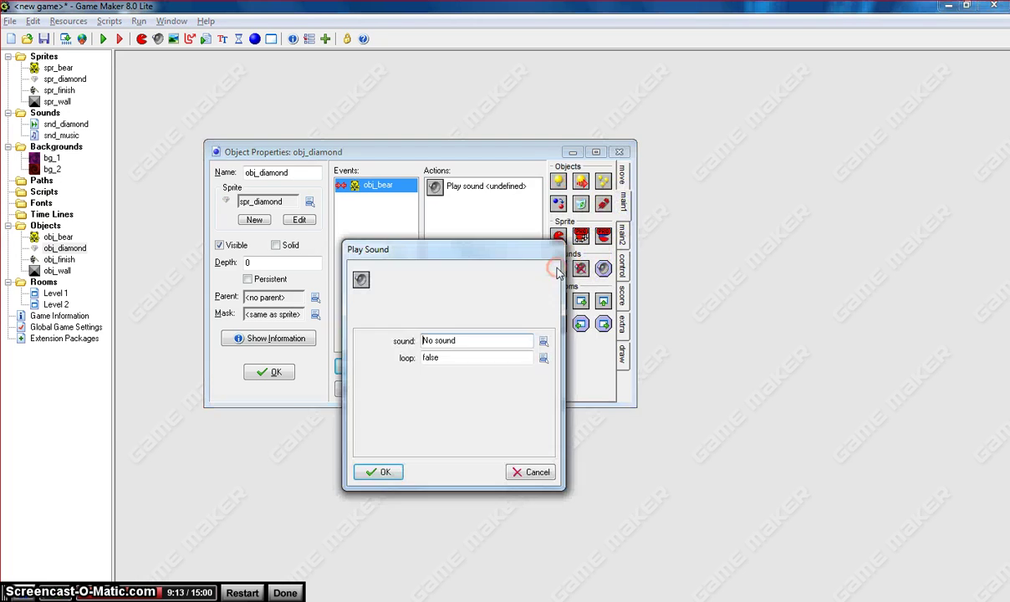
click(542, 340)
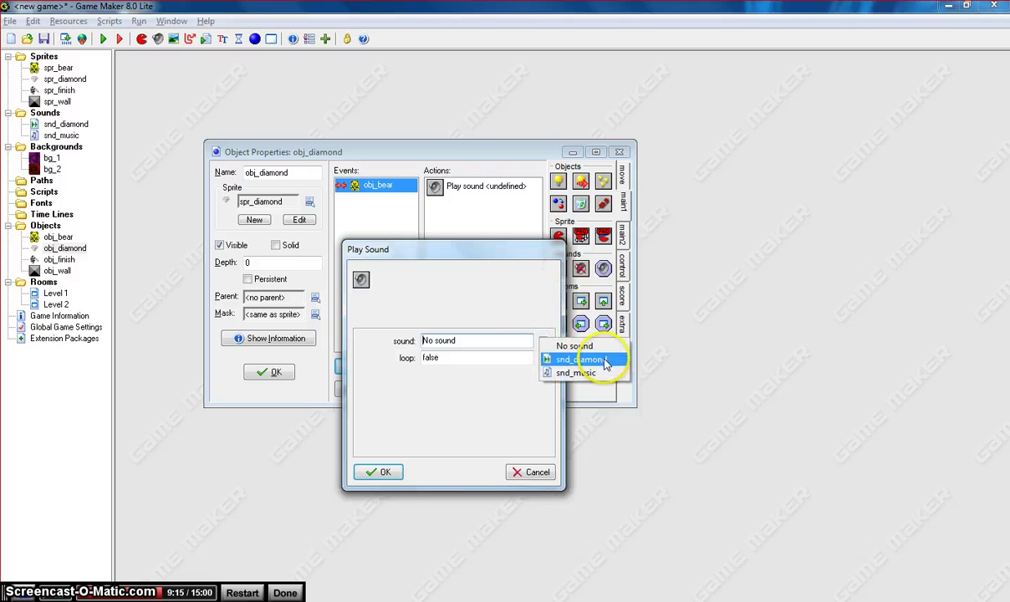
click(604, 361)
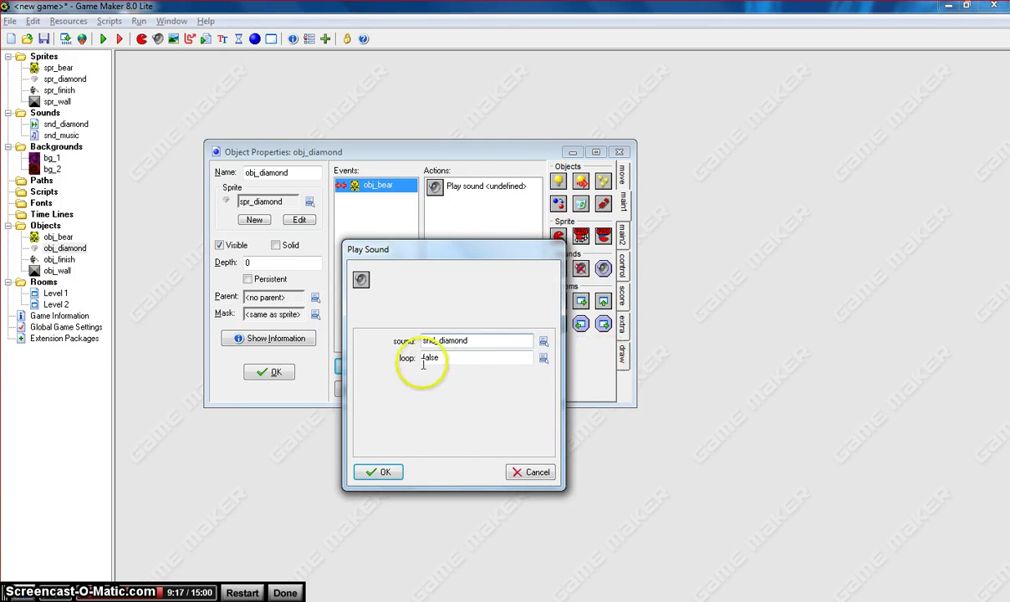
click(381, 471)
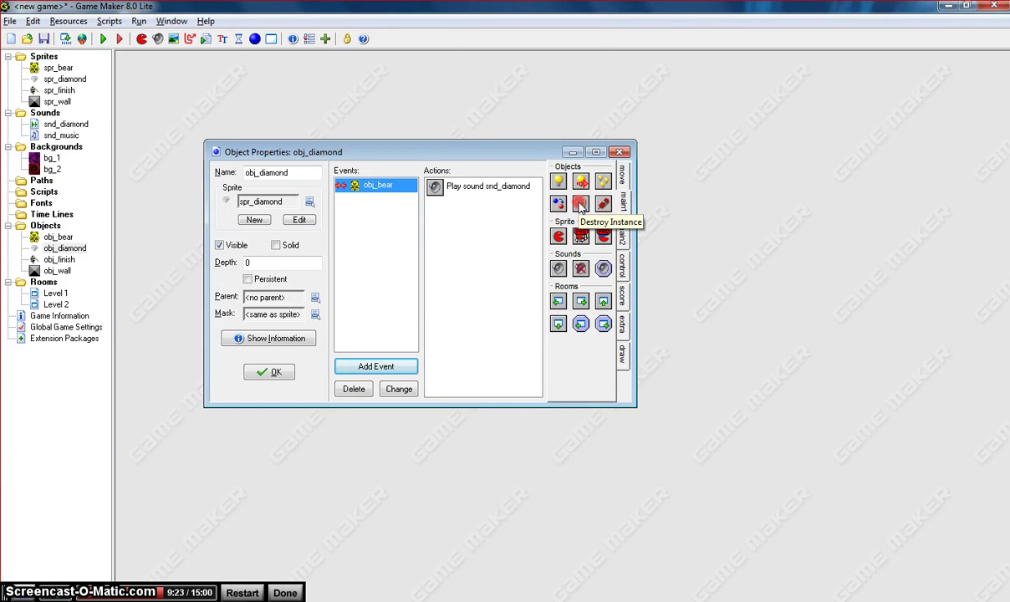
Add a Destroy Instance action applied to Self
click(580, 206)
click(580, 208)
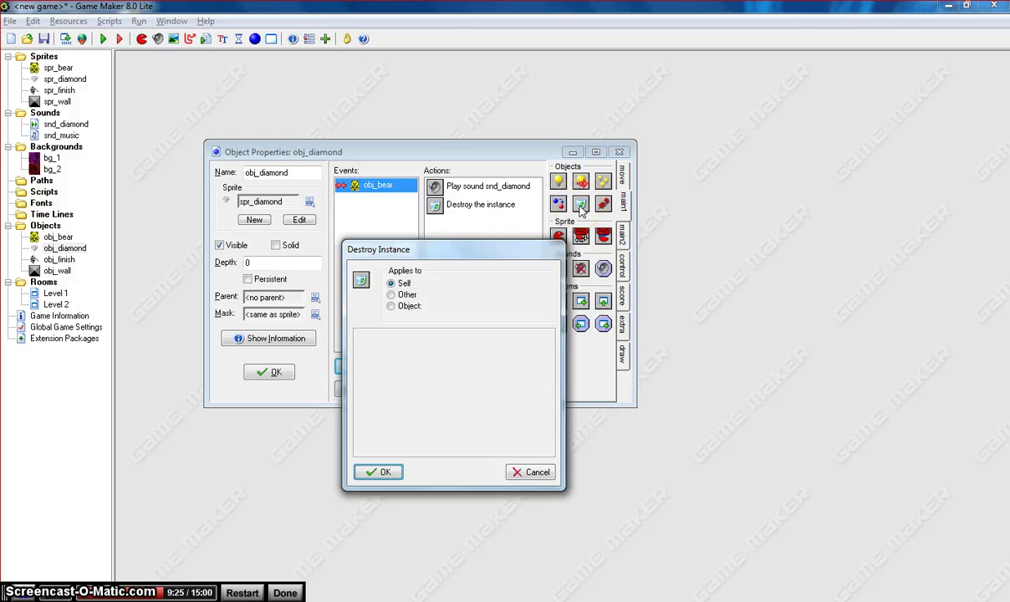
click(395, 284)
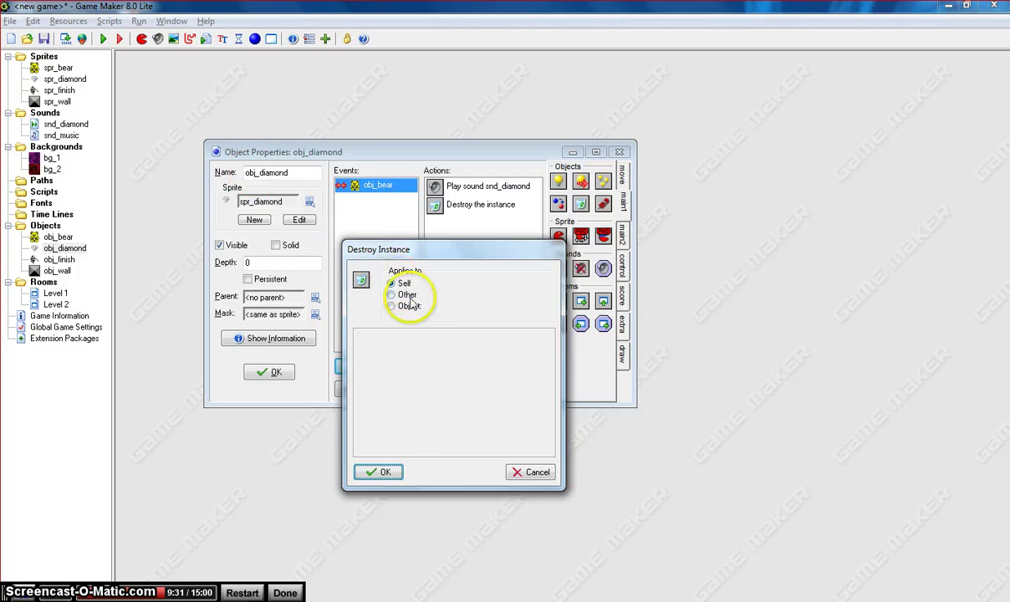
click(378, 471)
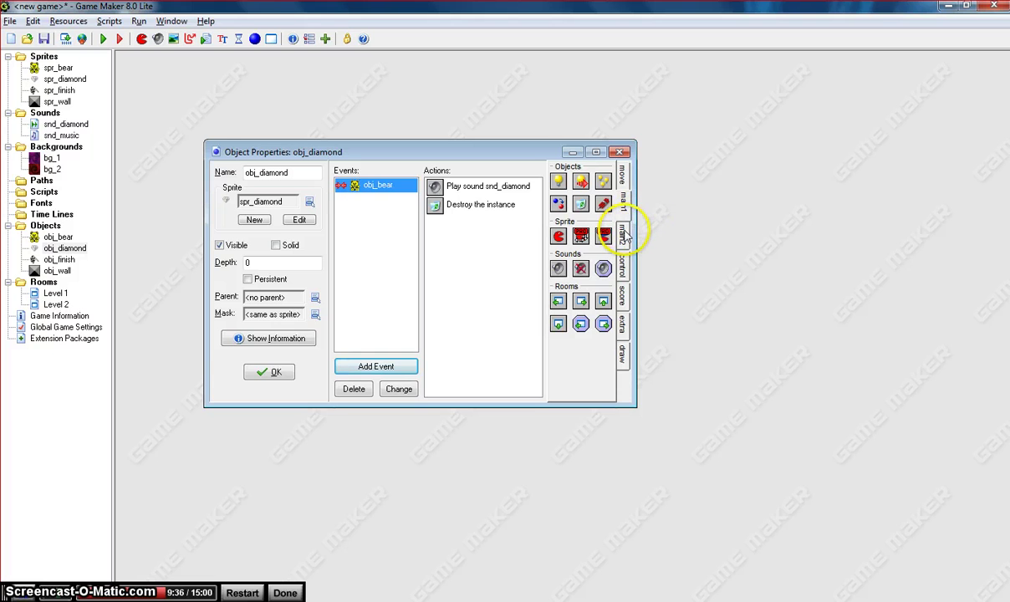
Add a Set Score action to the diamond collision giving 10, relative
click(625, 297)
drag(558, 180, 510, 200)
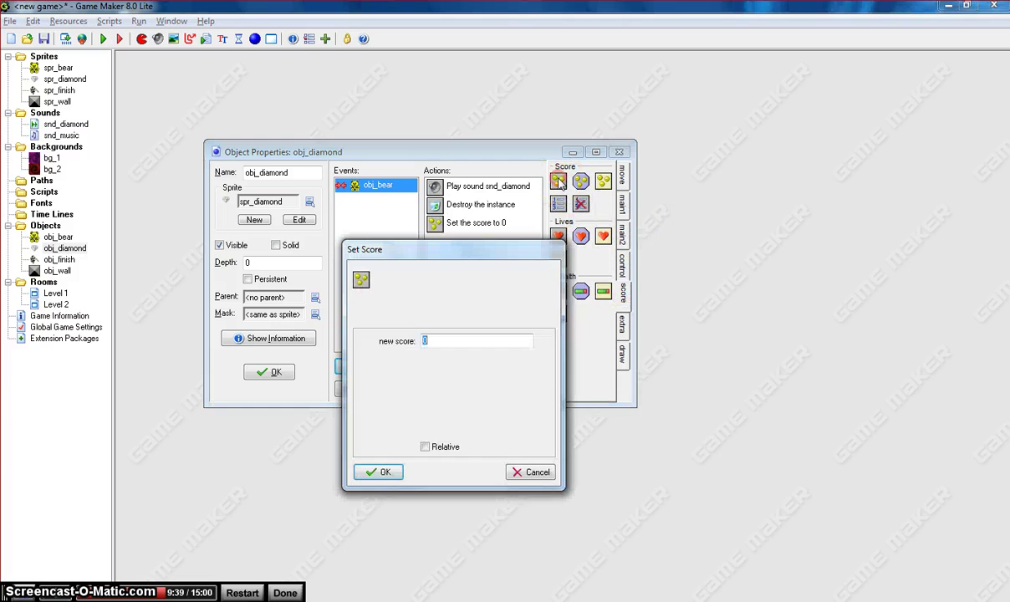
click(448, 342)
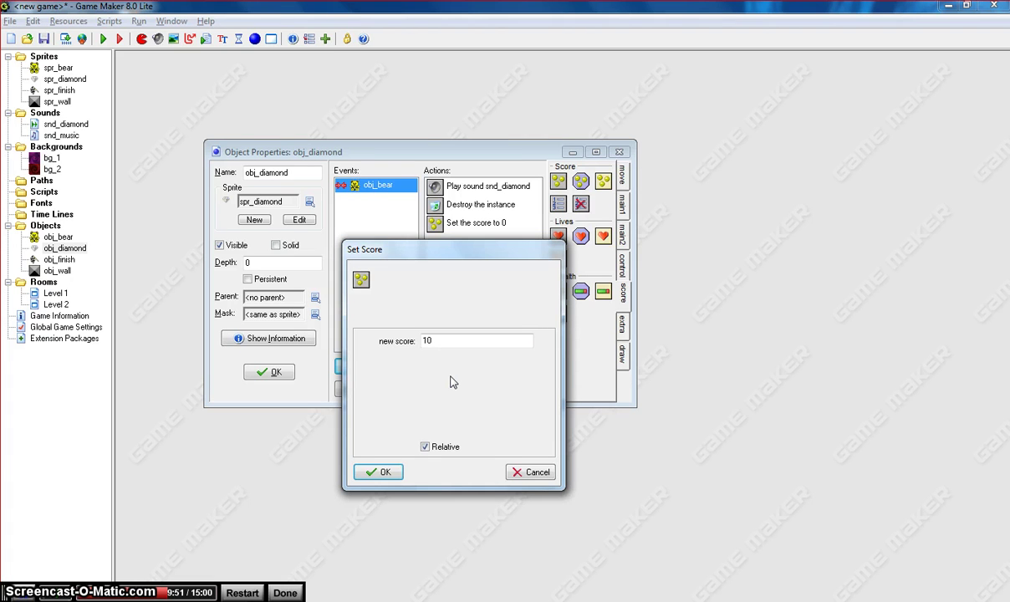
click(387, 472)
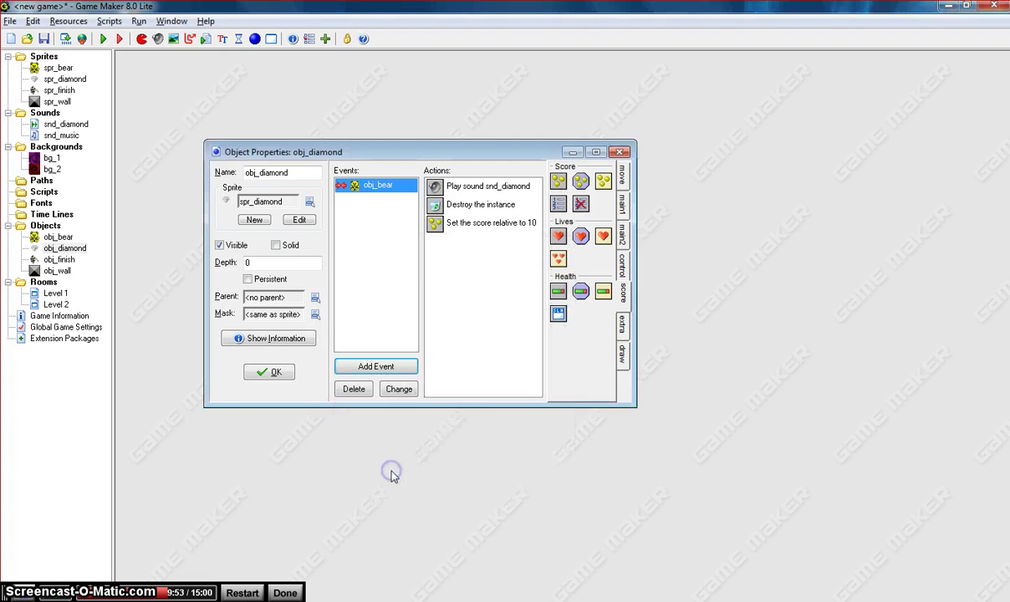
Move the Set Score action to the top of the action list and close obj_diamond
click(464, 227)
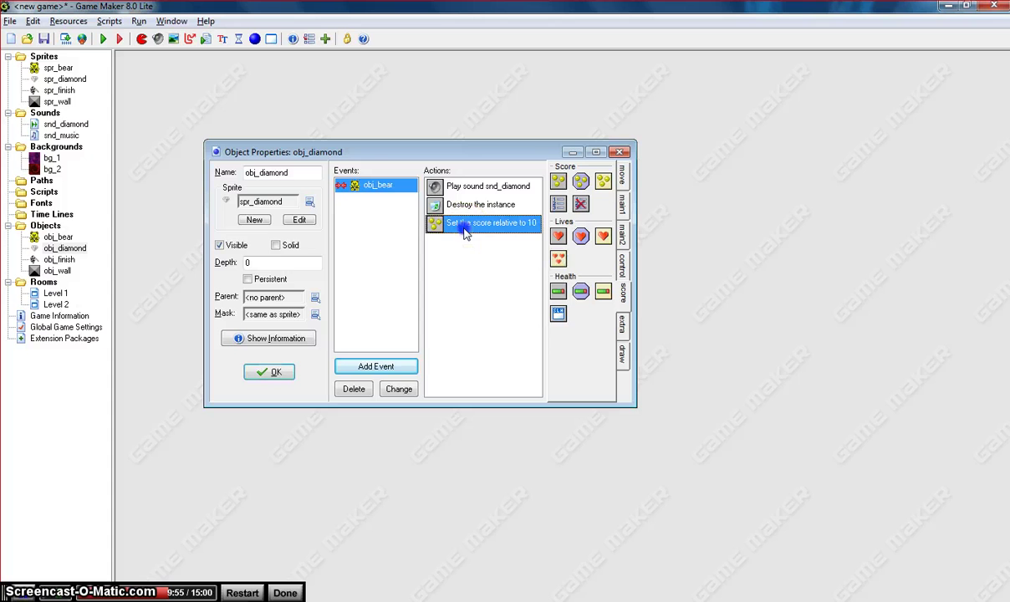
drag(466, 188, 464, 186)
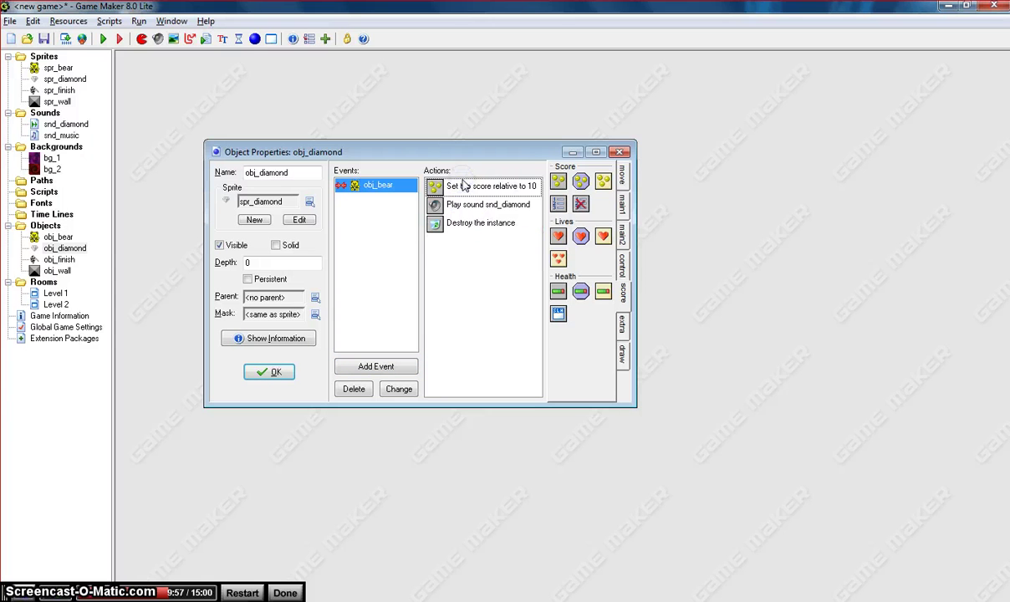
click(463, 205)
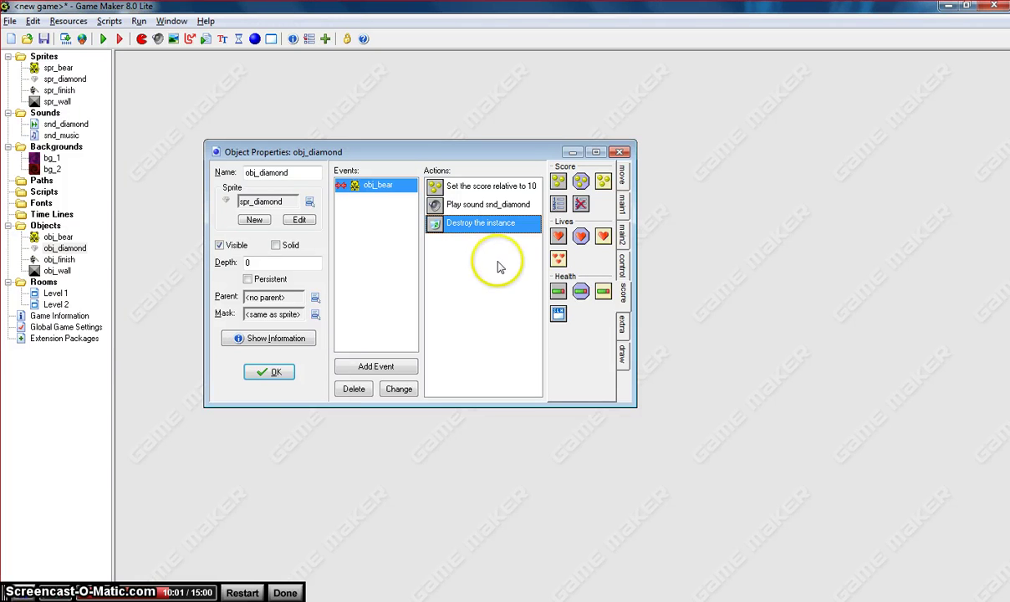
click(271, 373)
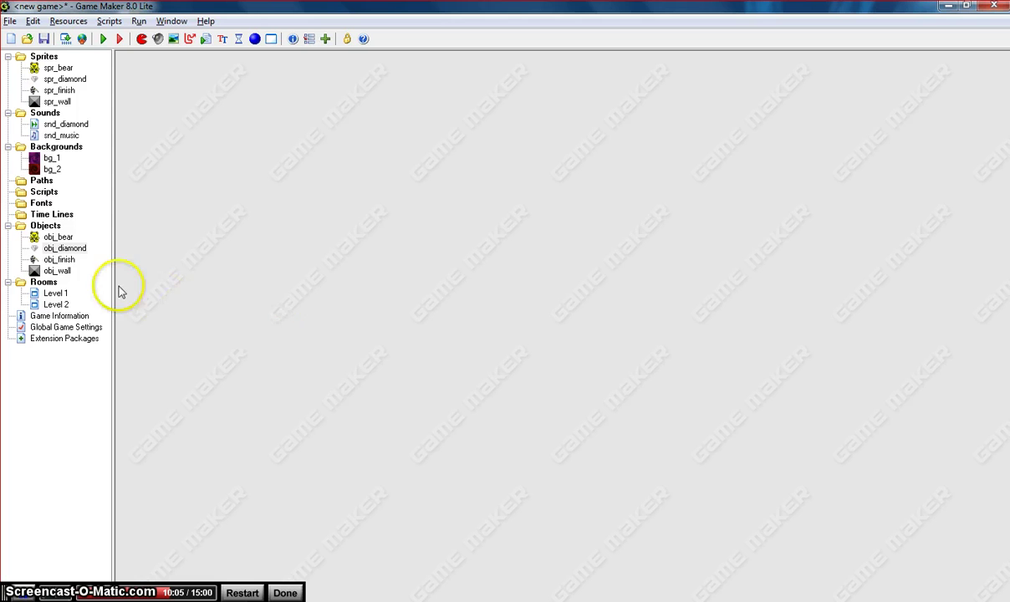
Open obj_bear and add a collision event with obj_finish, showing the room actions
double_click(58, 236)
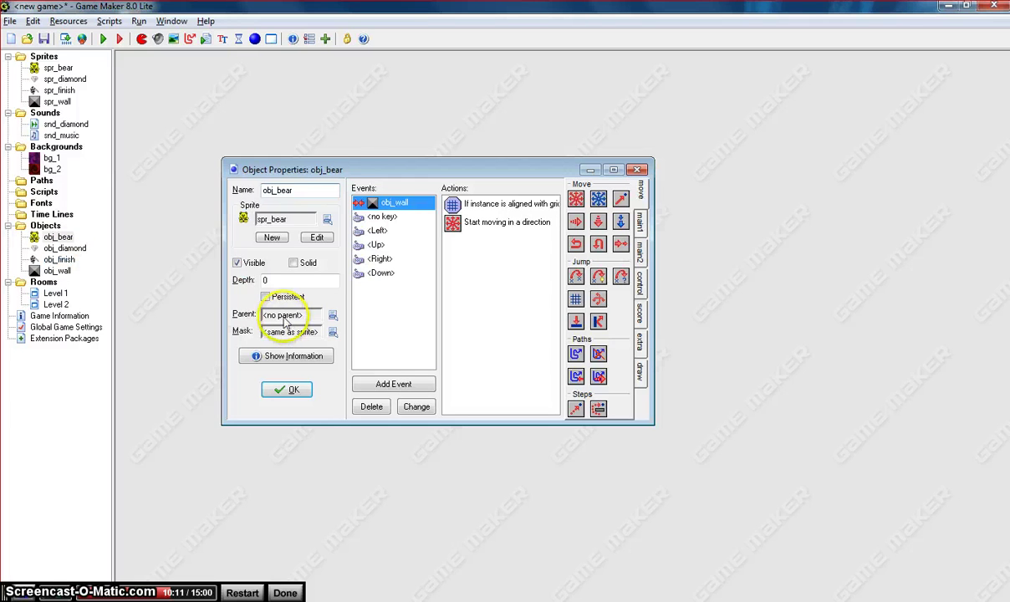
click(389, 384)
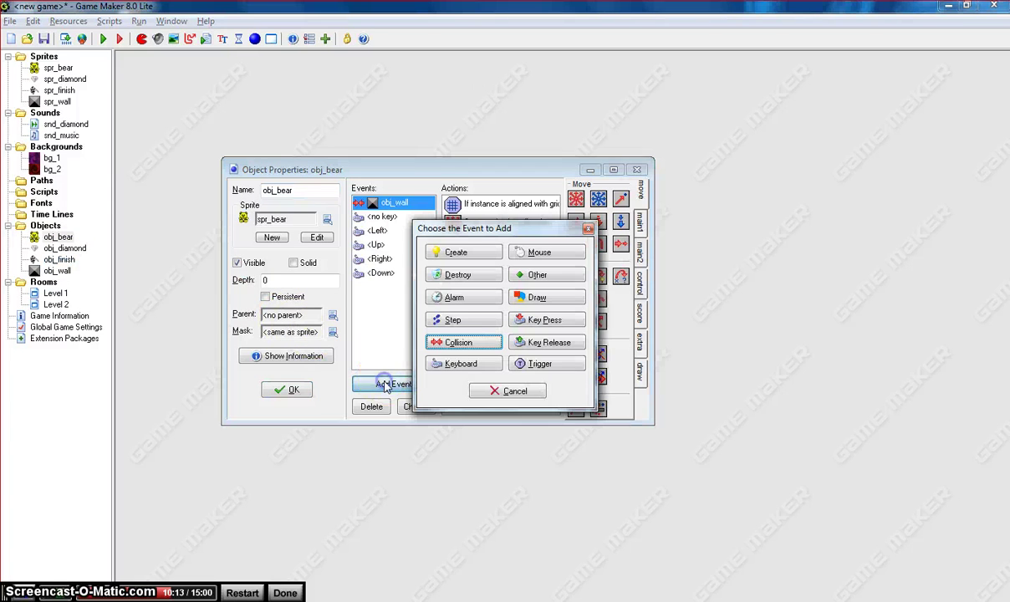
click(458, 343)
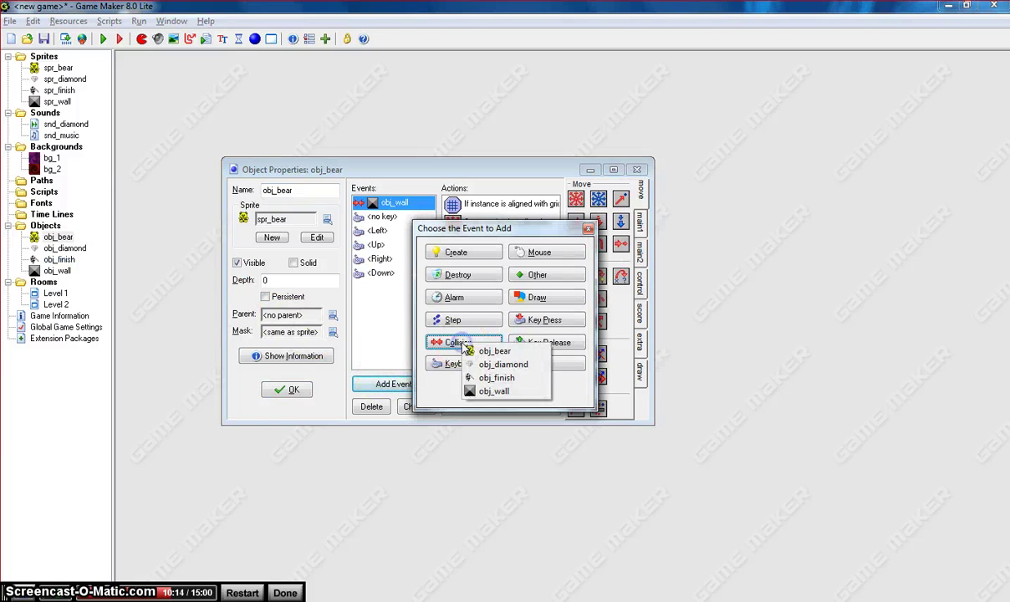
click(512, 378)
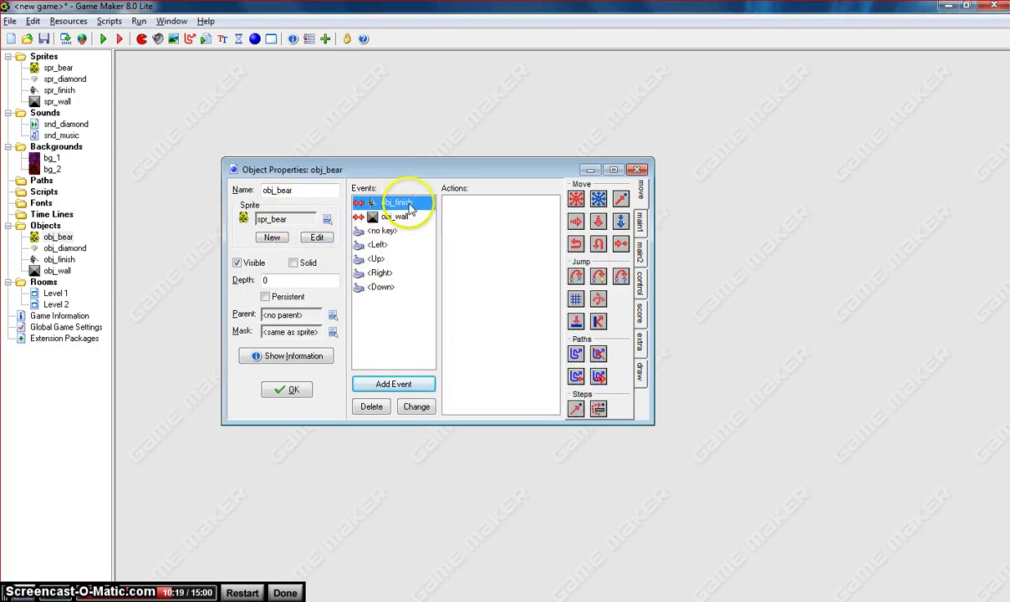
click(641, 226)
click(640, 251)
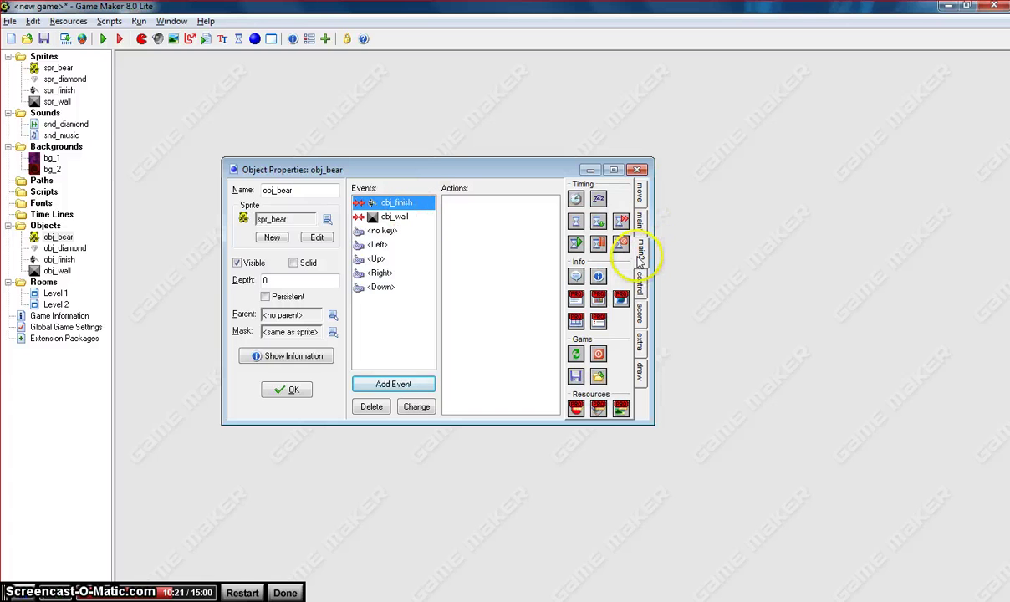
click(641, 228)
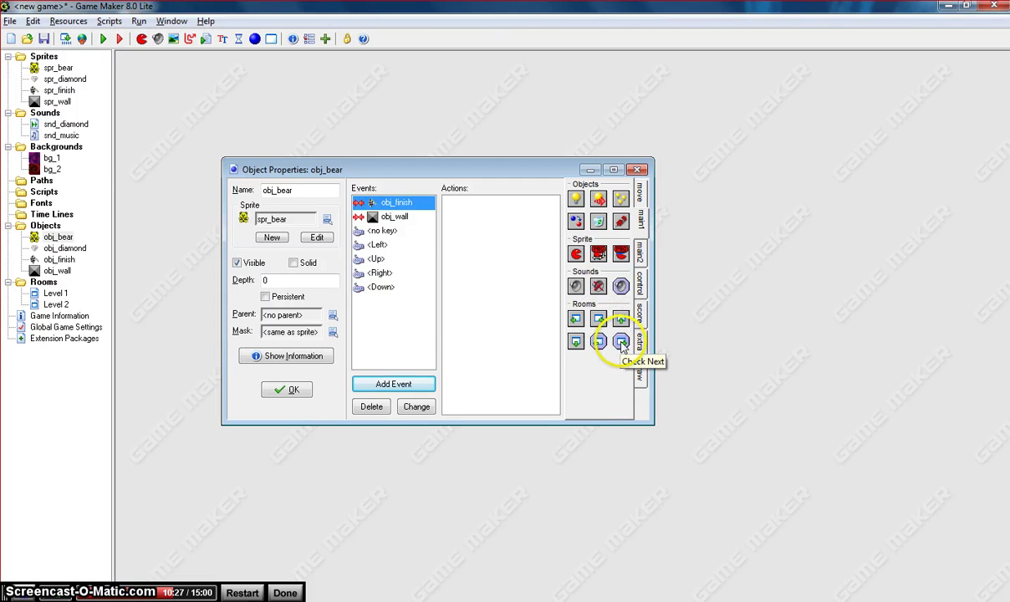
Add Check Next room and Go to next room actions using the Shift from bottom transition
click(622, 342)
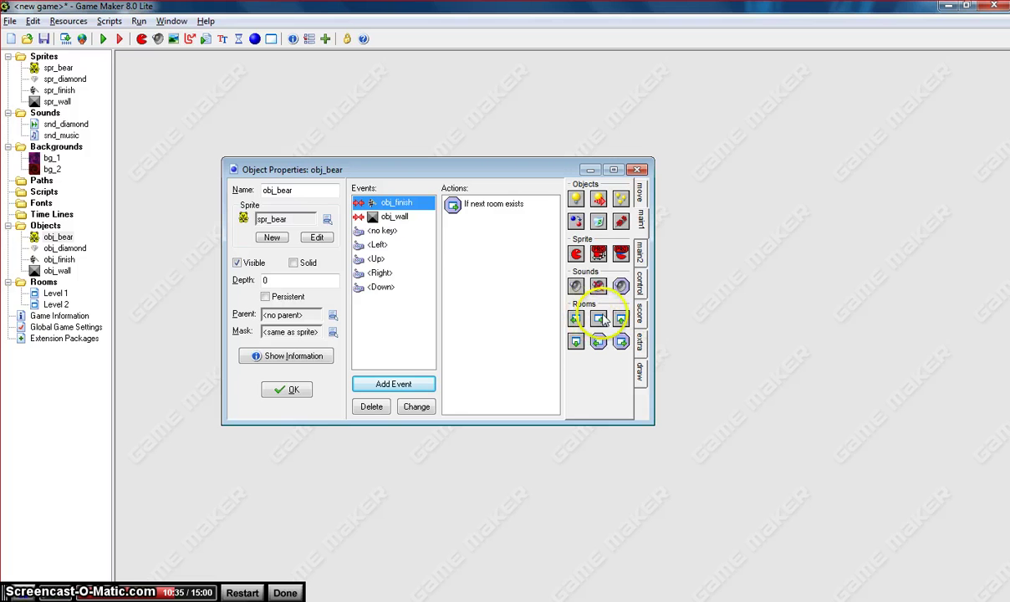
click(599, 320)
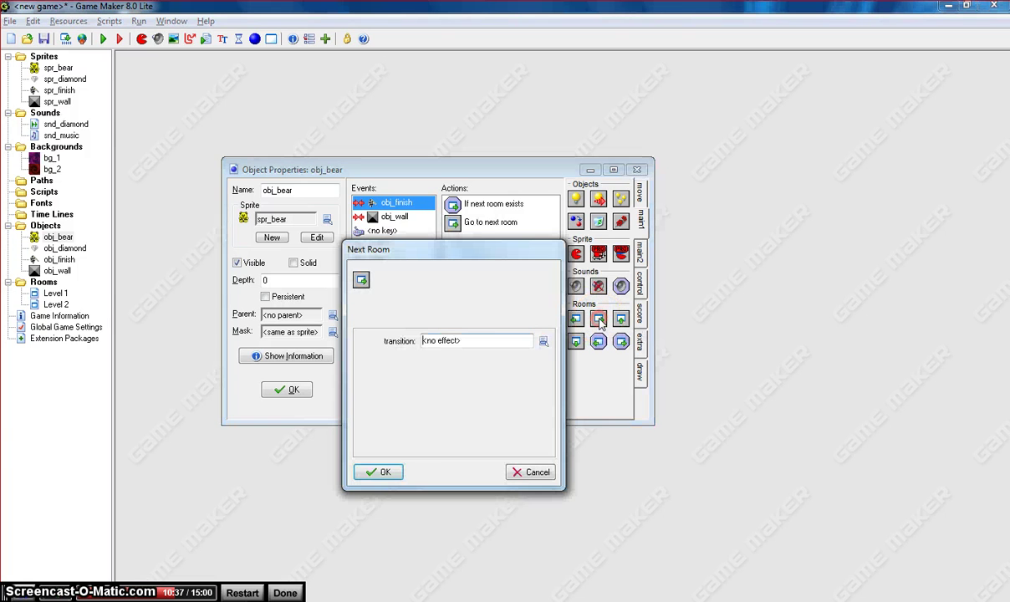
click(543, 340)
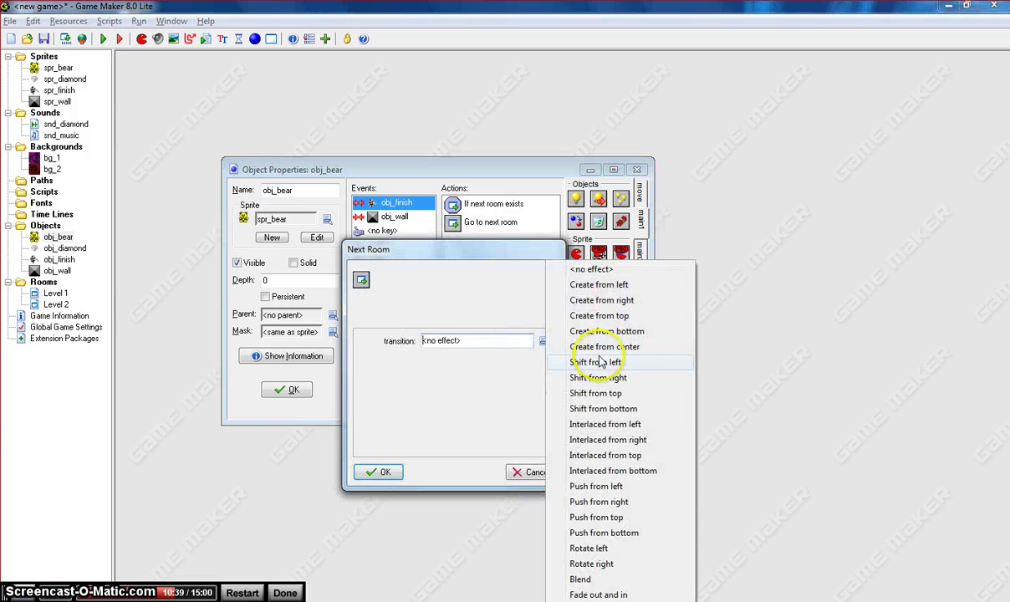
click(602, 407)
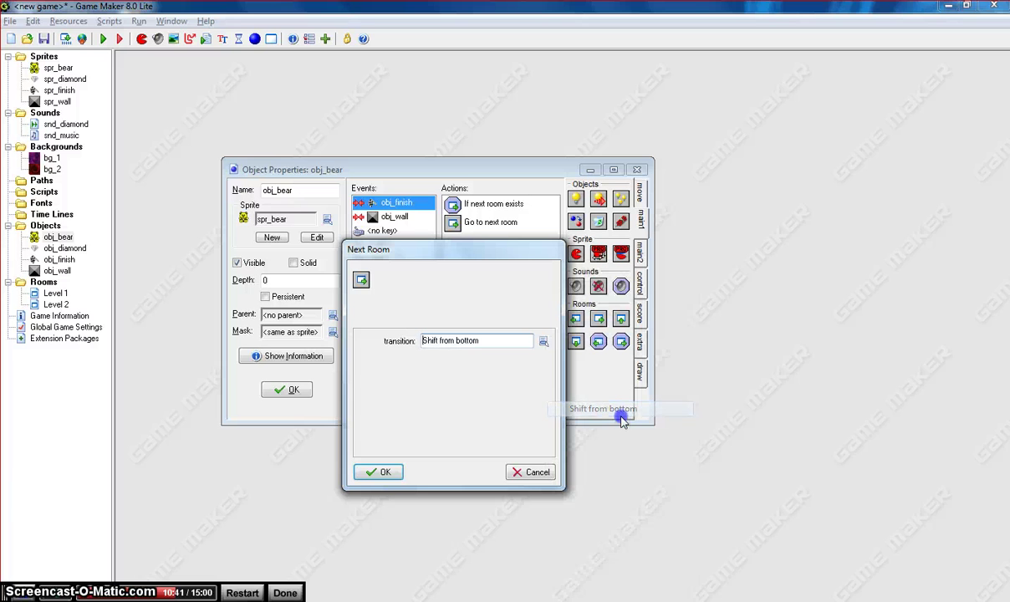
click(379, 471)
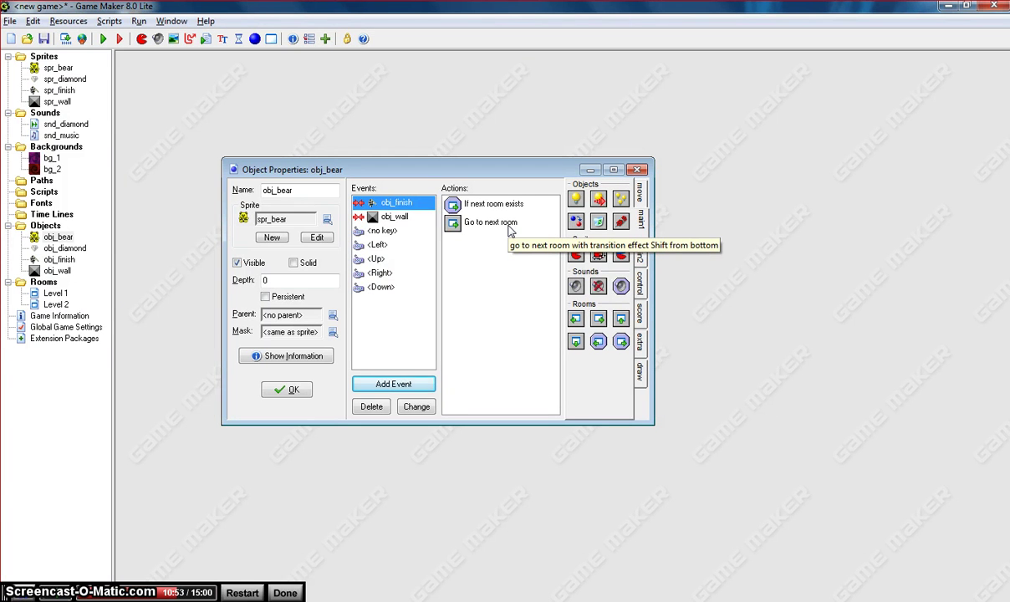
Add an Else after the next-room action, followed by a Show Highscore table action
click(640, 252)
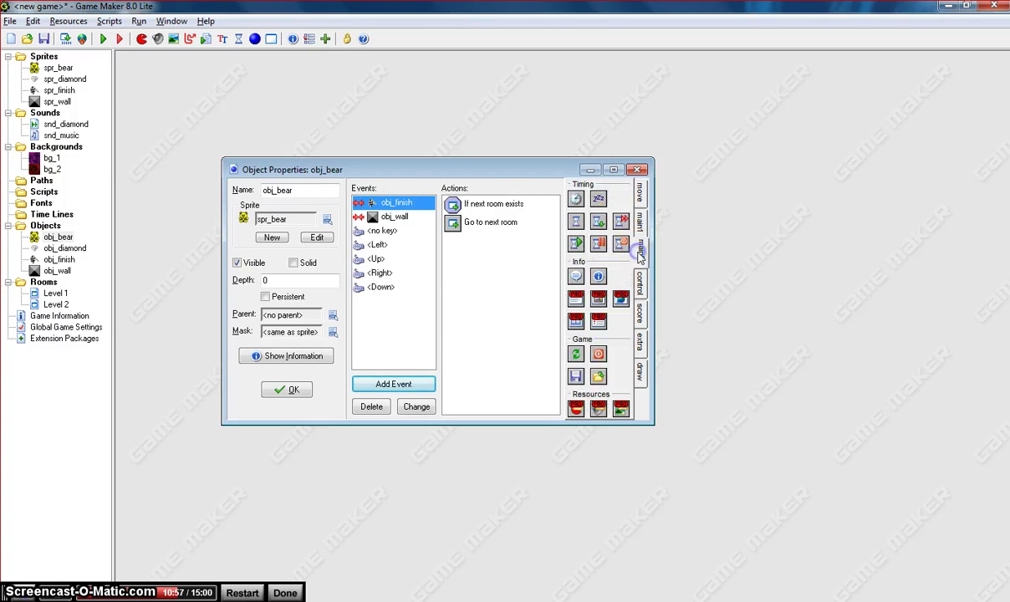
click(641, 284)
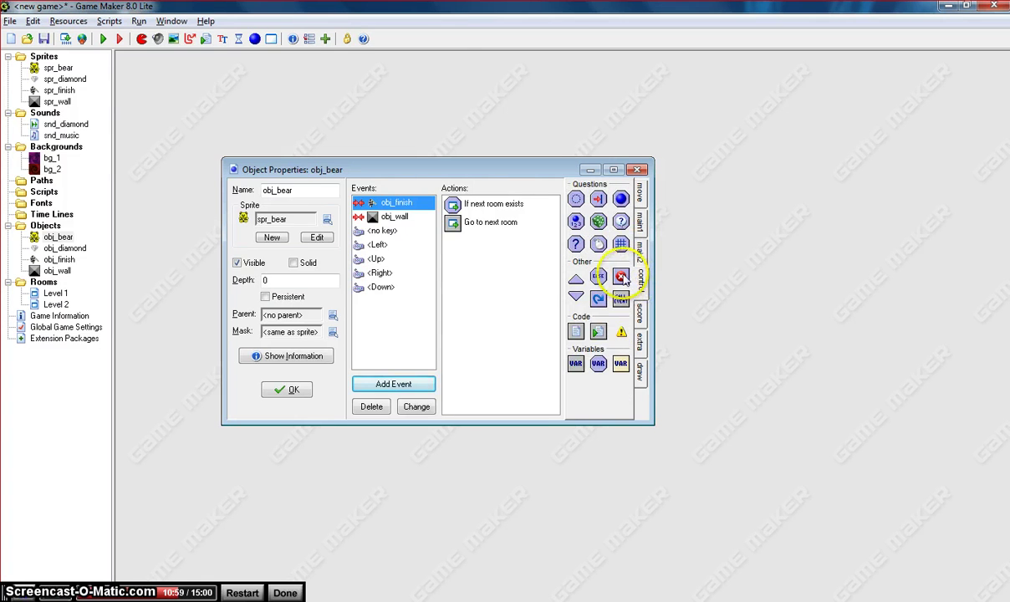
drag(600, 282, 485, 240)
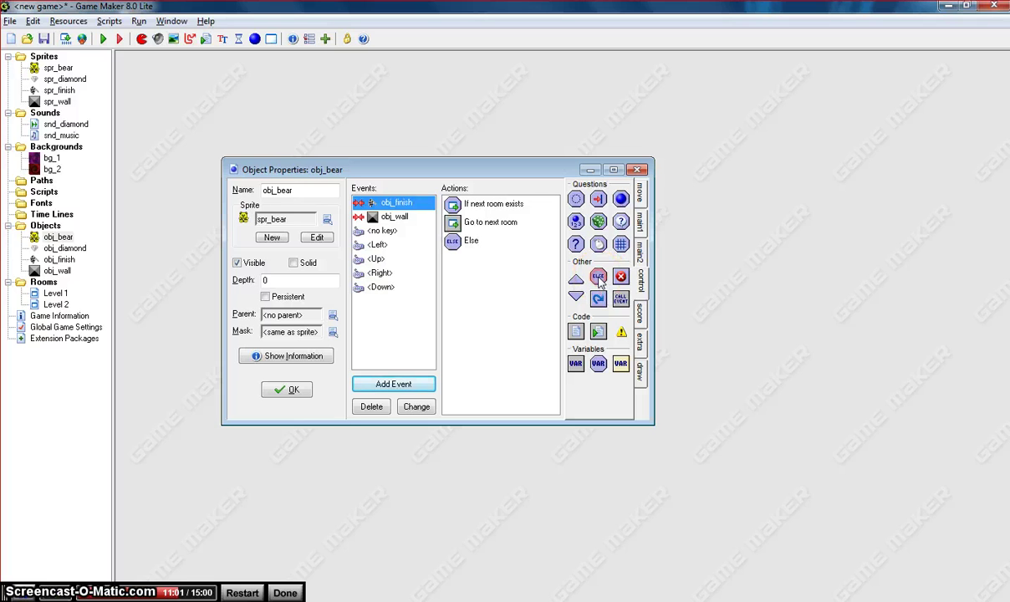
click(477, 243)
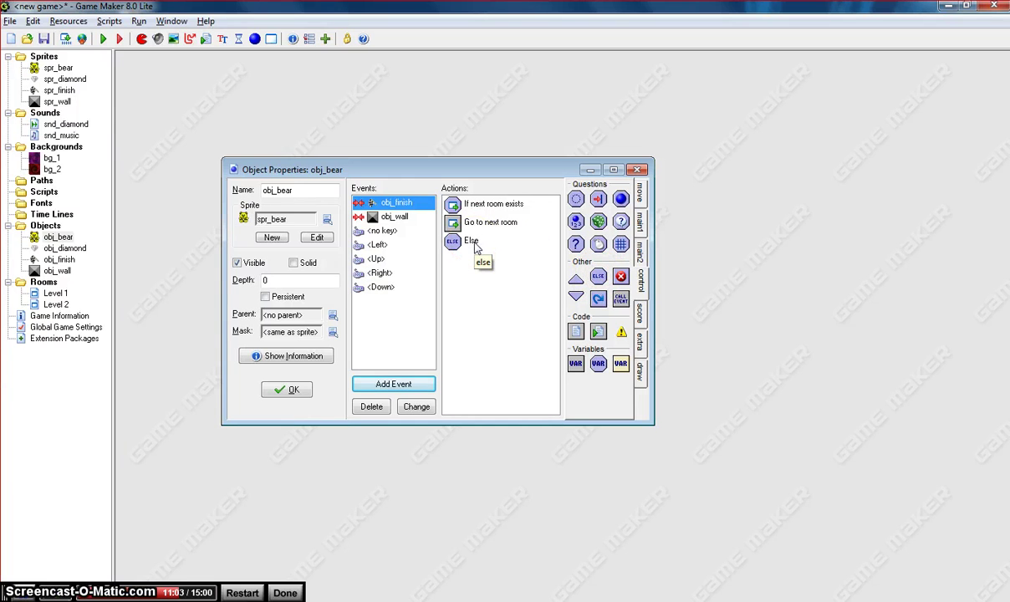
click(639, 316)
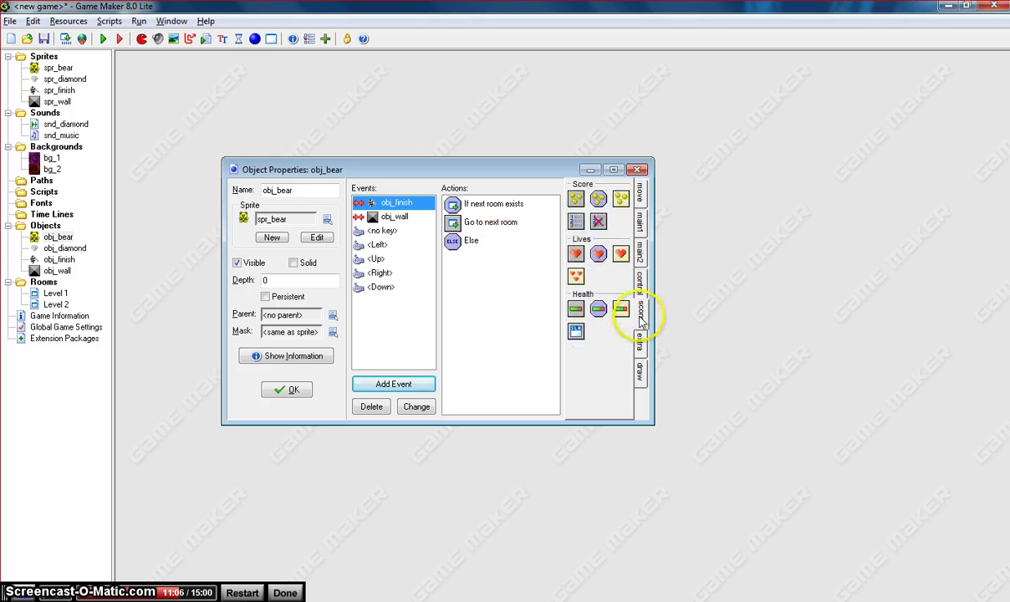
click(576, 222)
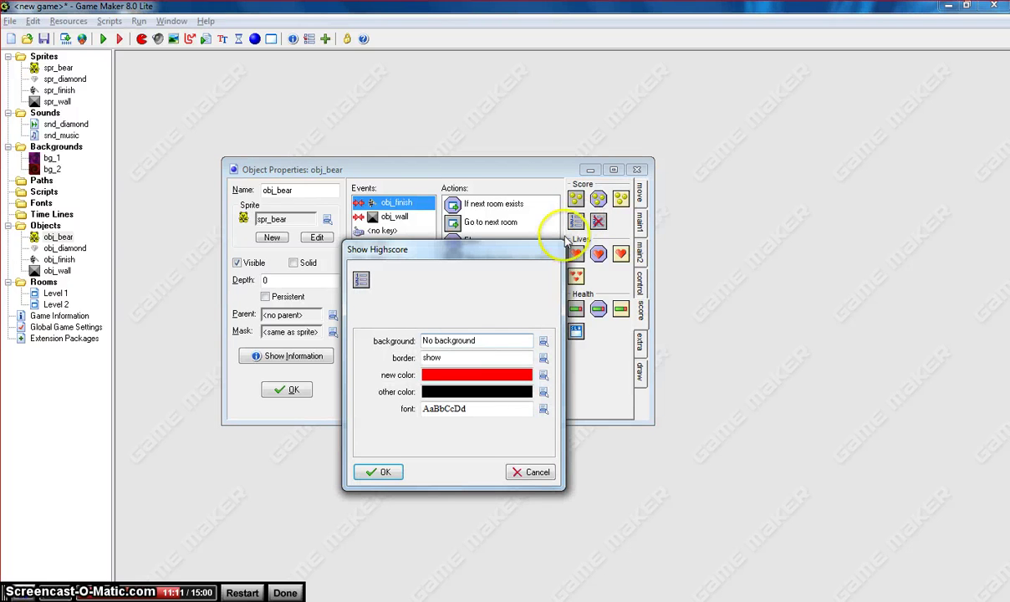
click(383, 473)
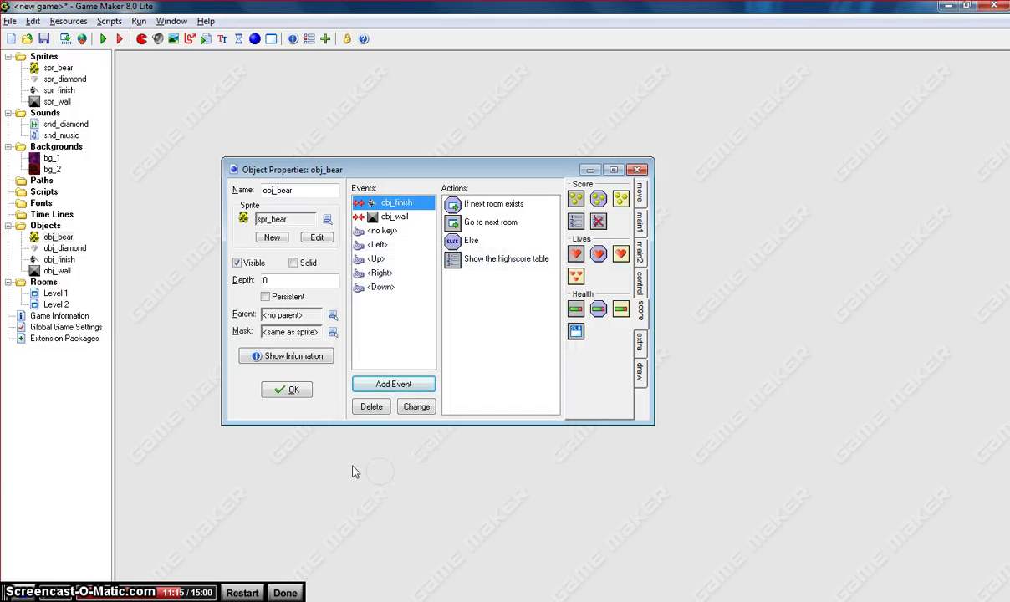
Add an End the game action after the highscore table
click(639, 283)
click(641, 251)
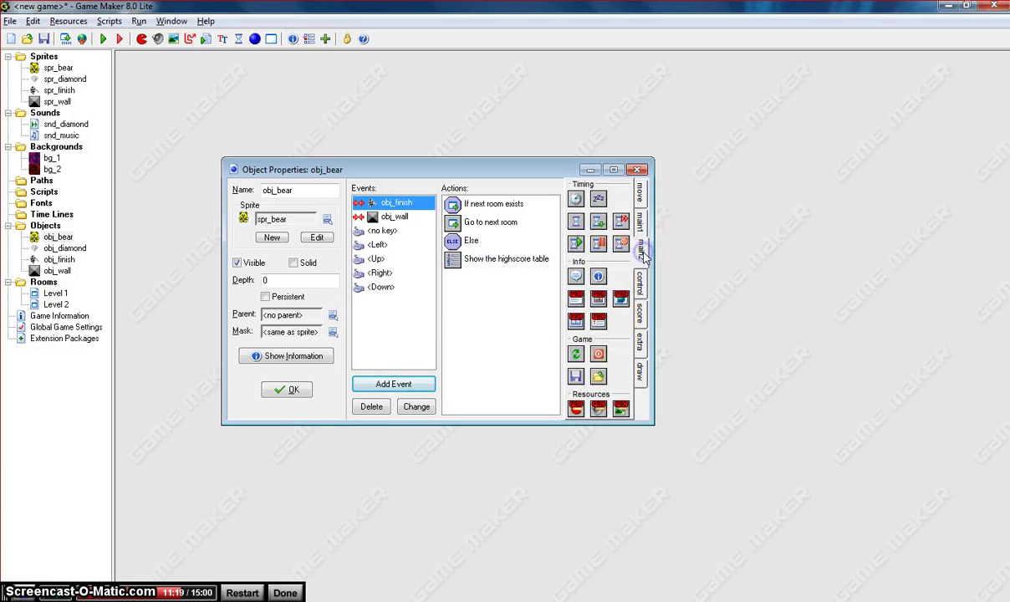
click(642, 232)
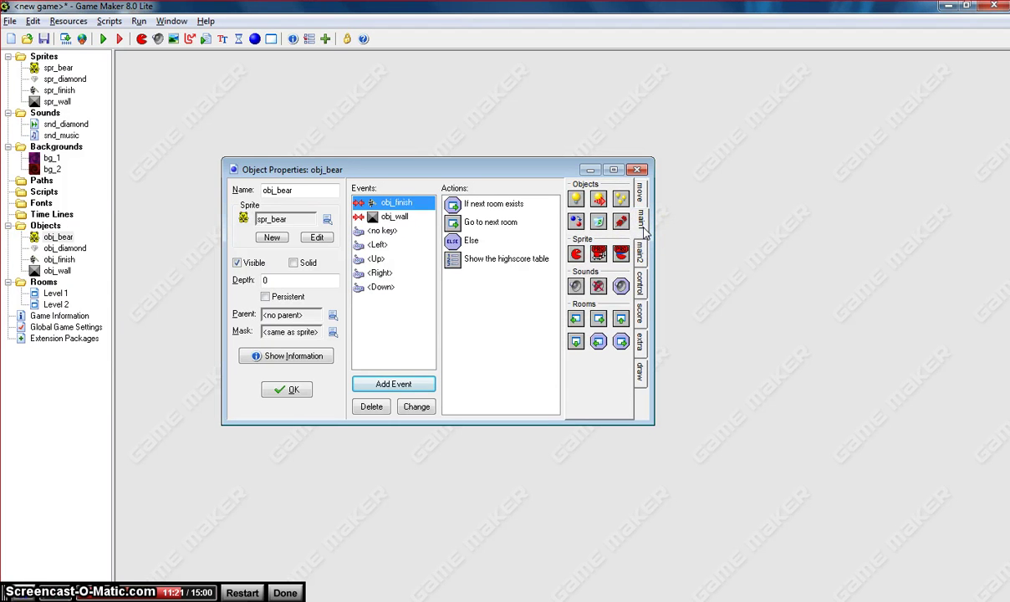
click(644, 244)
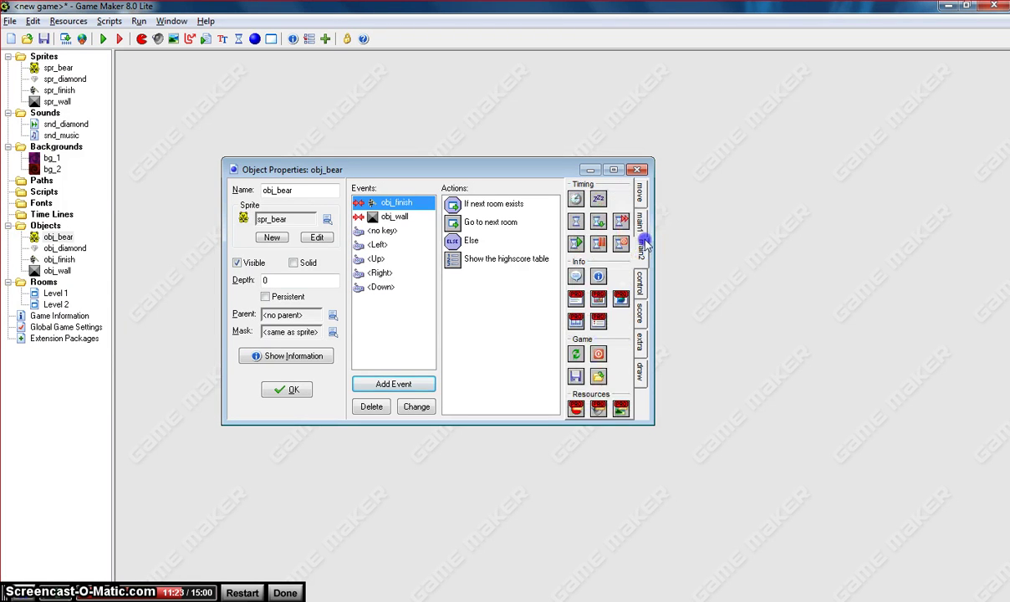
click(598, 357)
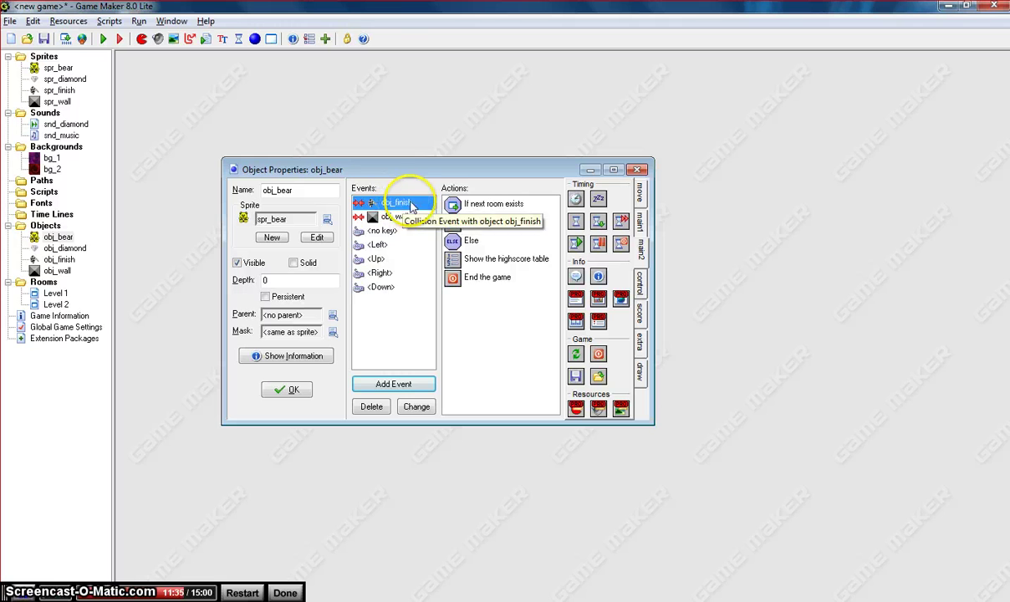
Review the finish collision's actions: next room, Else, highscore table and end game
click(494, 222)
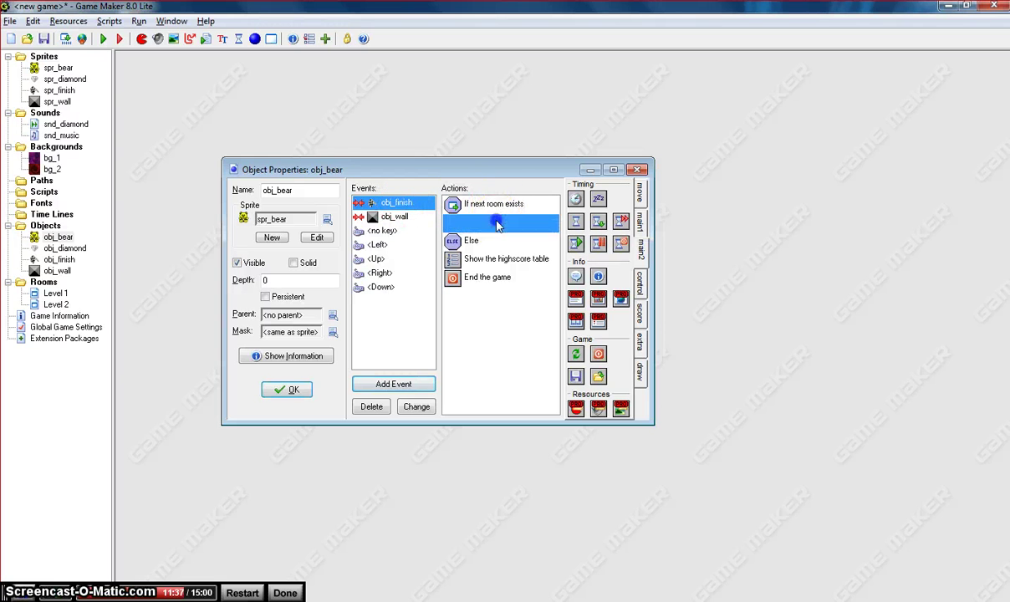
click(492, 240)
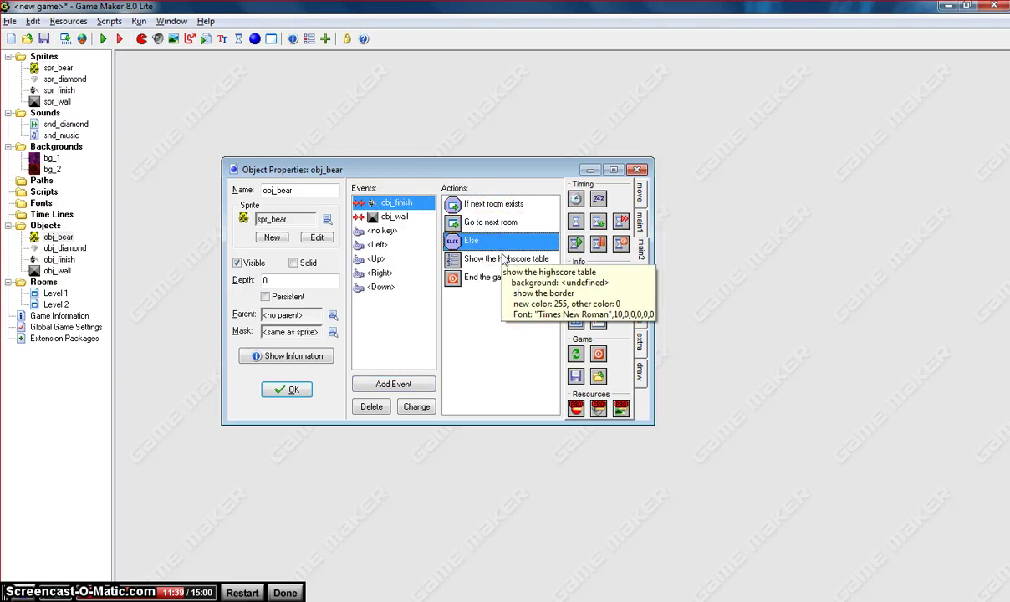
click(513, 260)
mouse_move(507, 263)
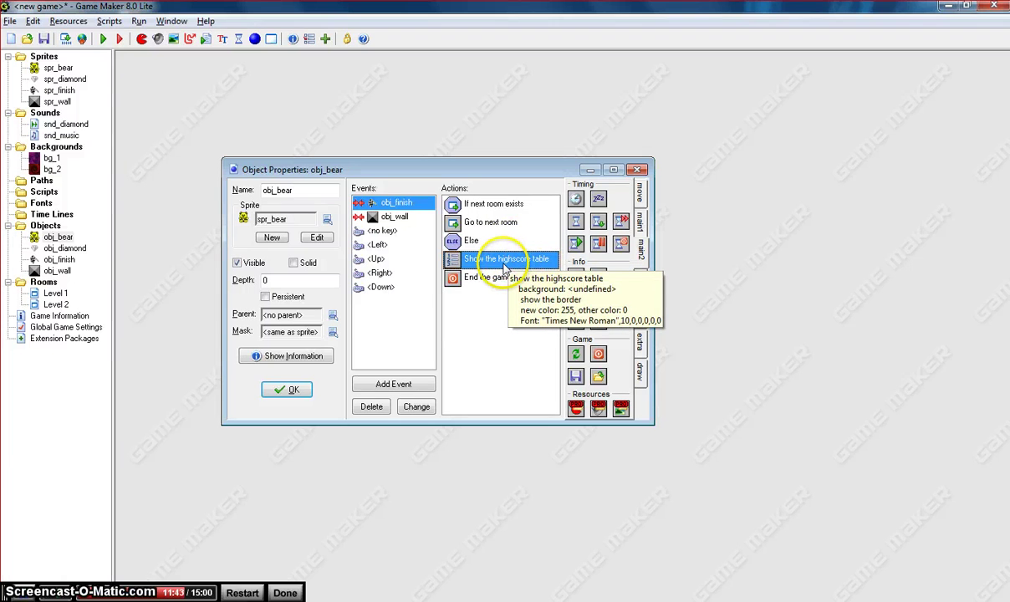
click(495, 279)
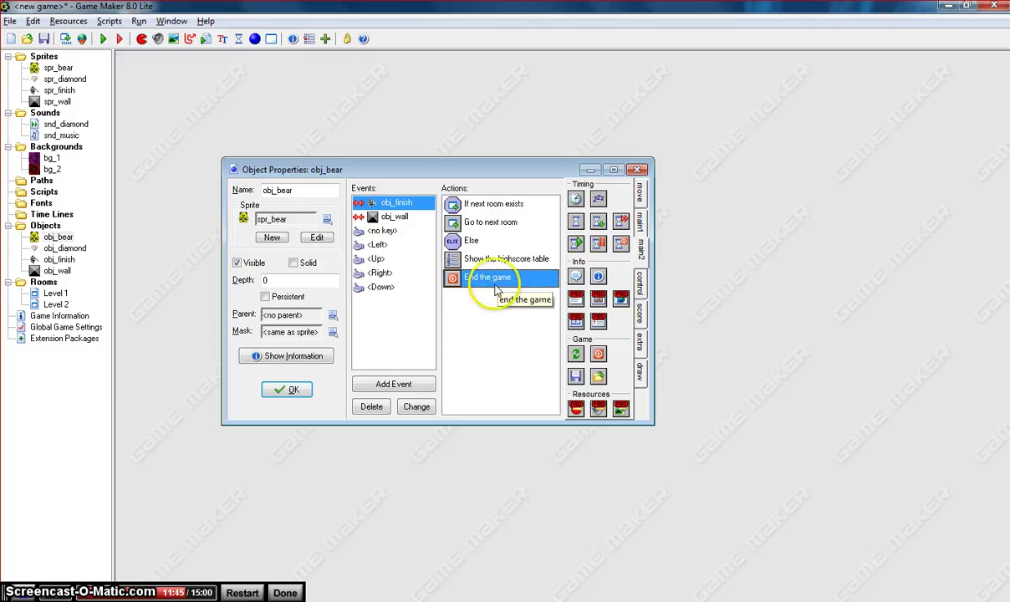
Close obj_bear, run the game, and steer the bear through level 1 to the finish
click(297, 390)
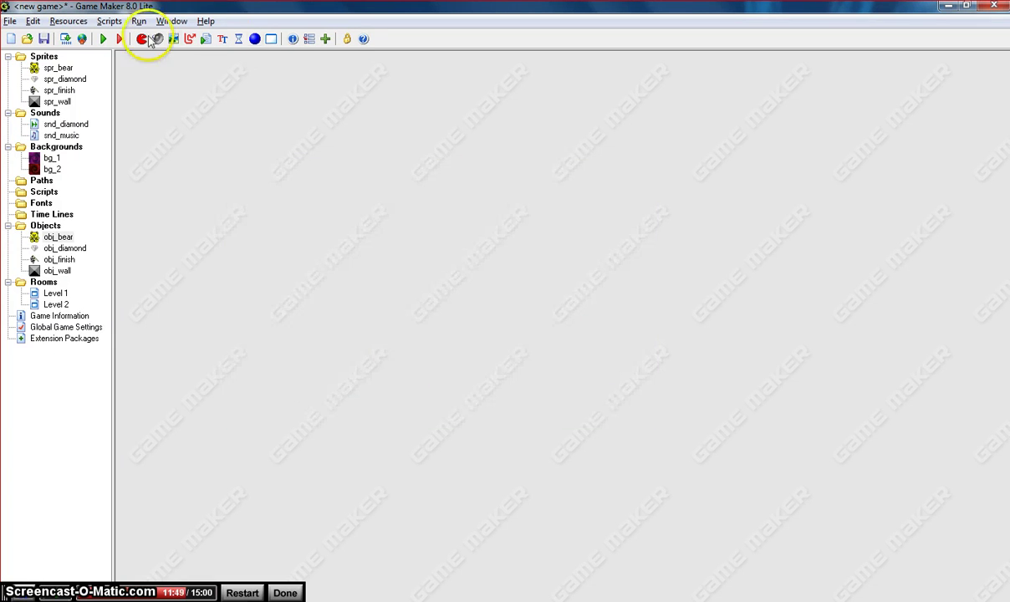
click(102, 39)
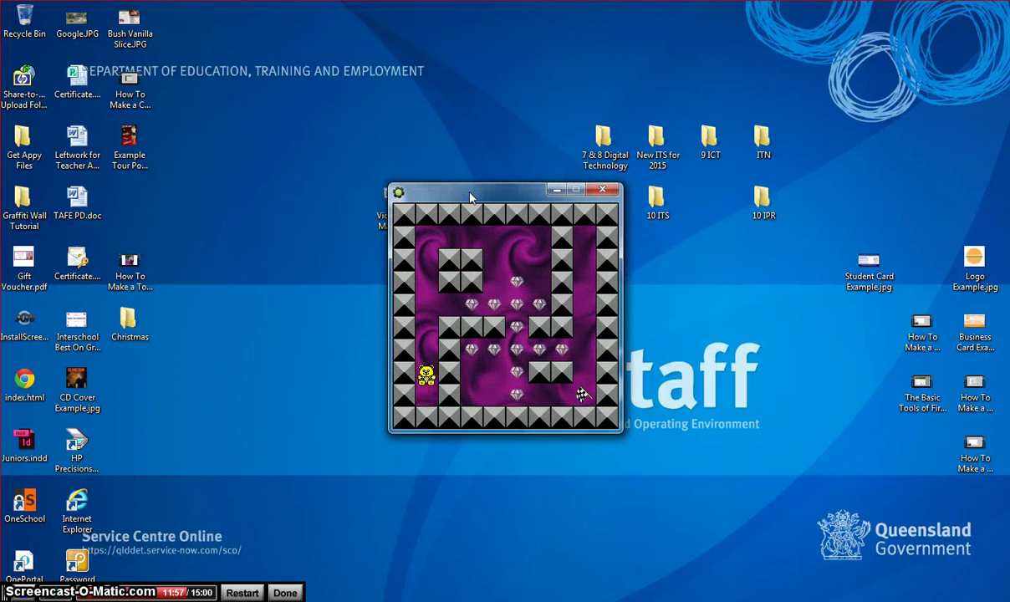
key(Right)
key(Right)
key(Right)
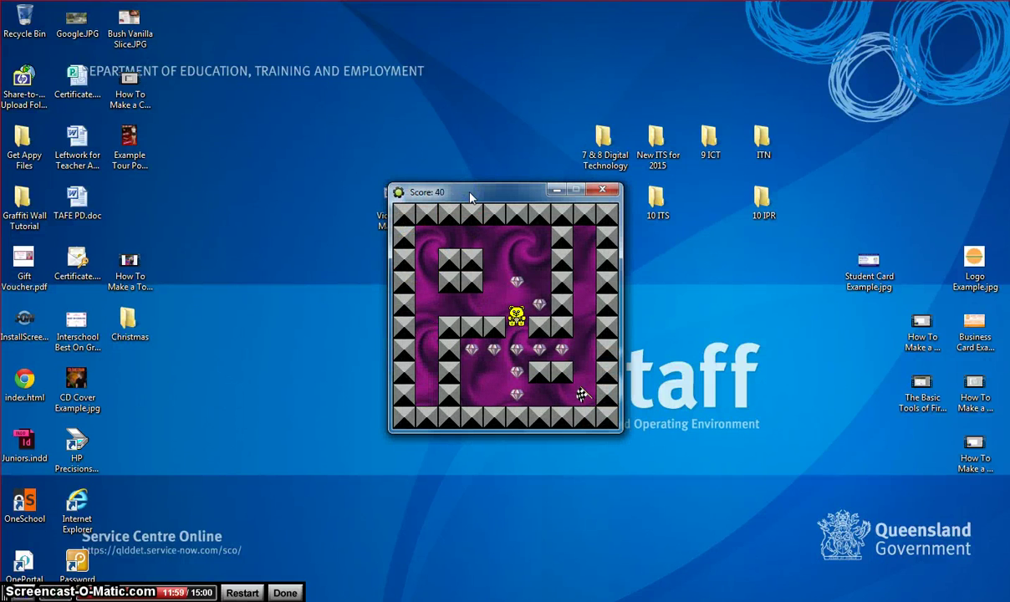
key(Down)
key(Down)
click(451, 198)
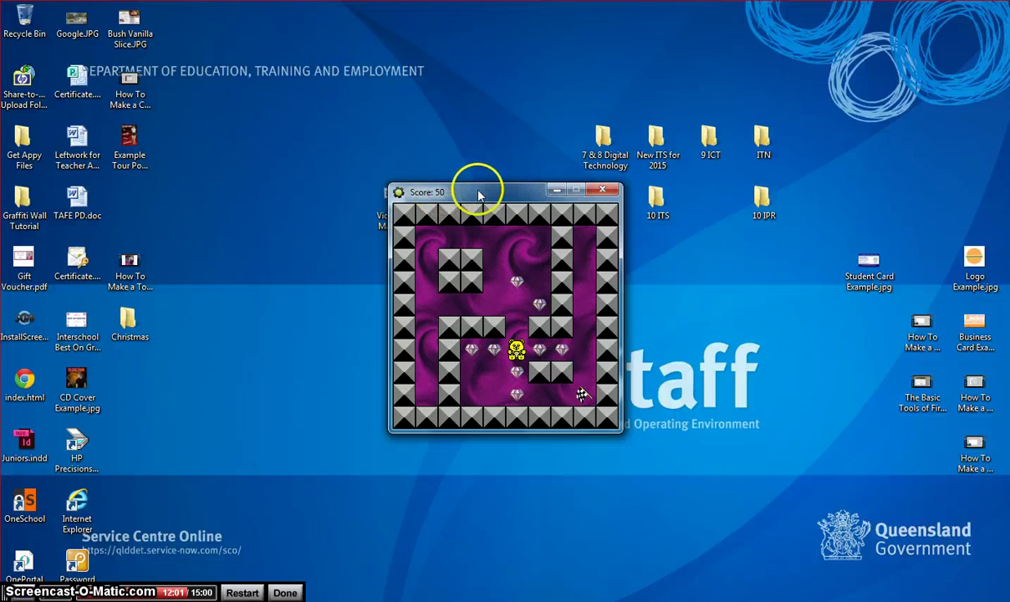
key(Down)
key(Down)
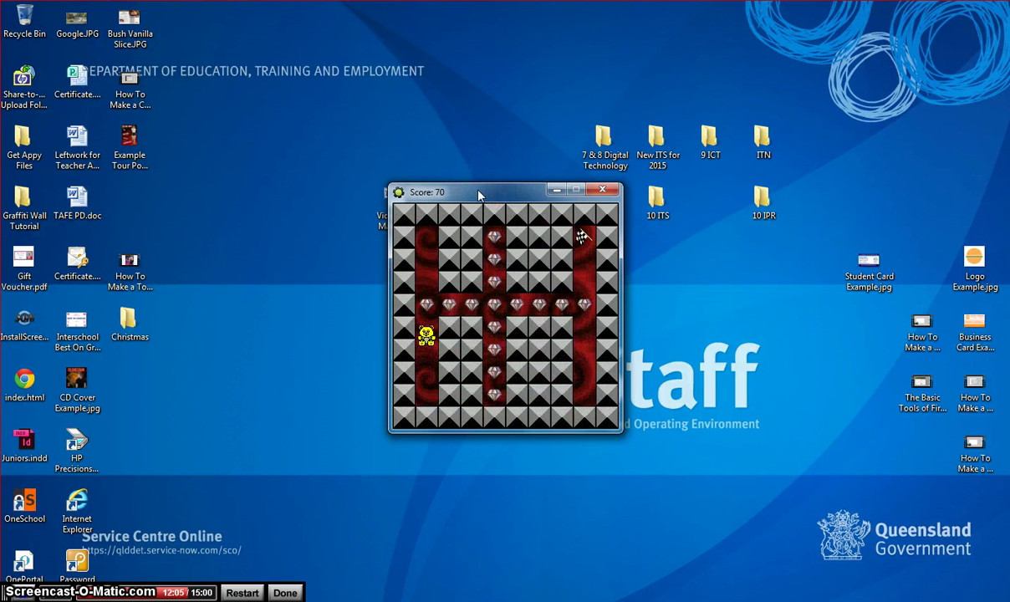
Finish level 2, enter a player name in the highscore table, and close the game
key(Up)
key(Right)
key(Right)
key(Right)
key(Right)
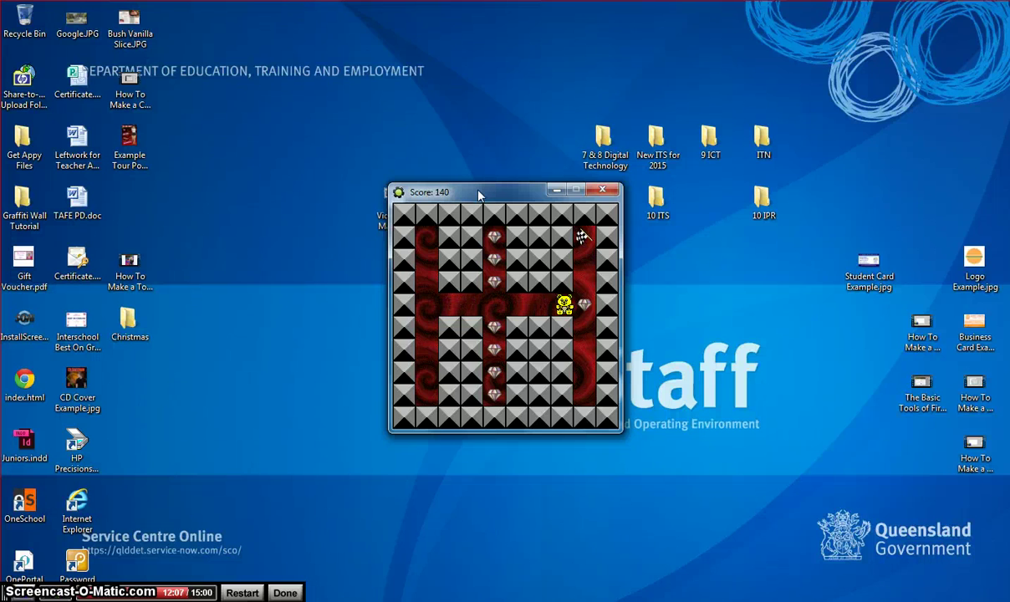
key(Right)
key(Up)
key(Up)
key(Up)
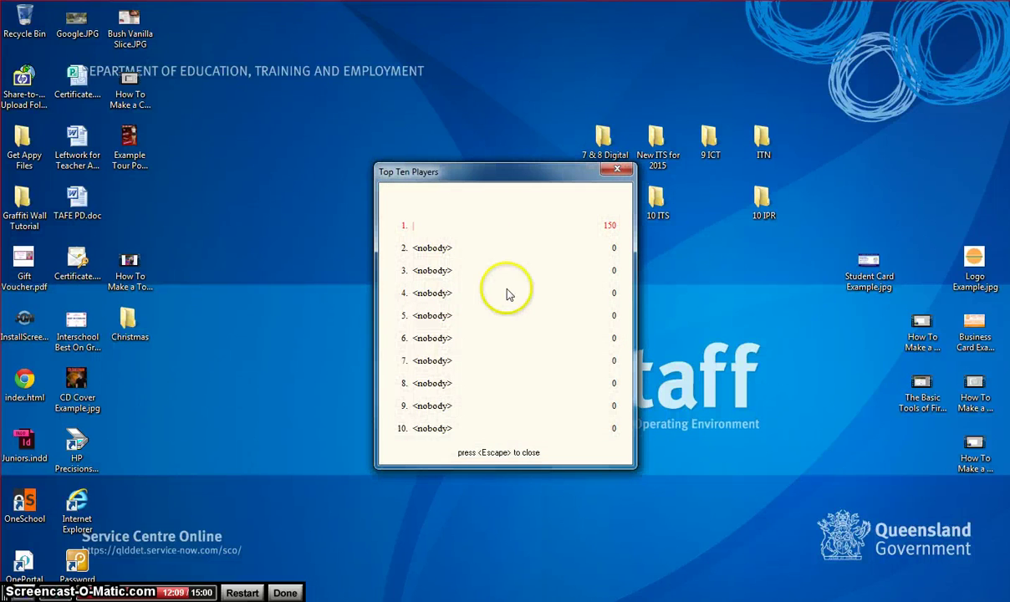
text(Bateup)
key(Escape)
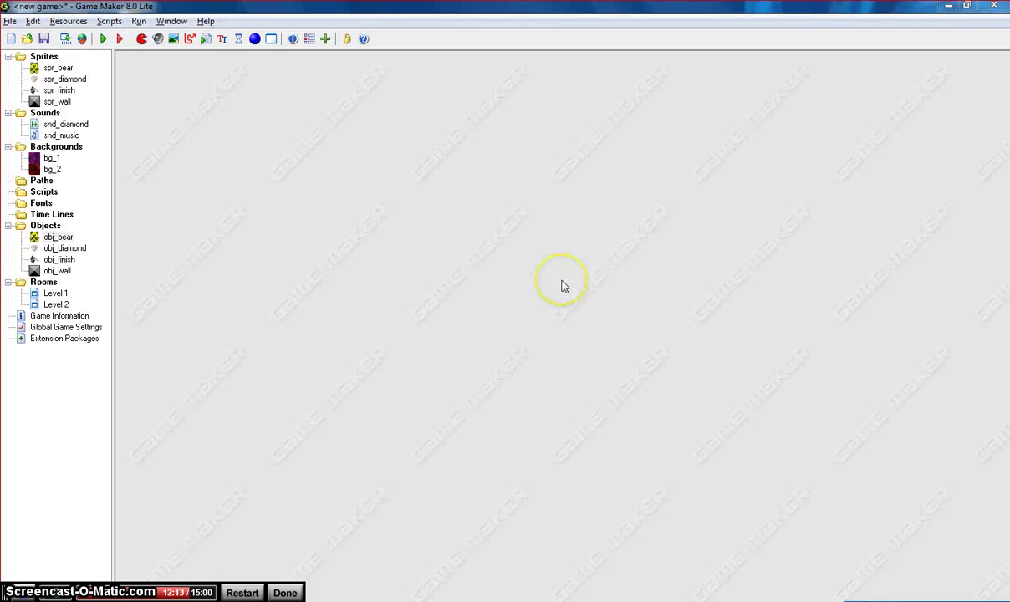
Add a Create event to obj_bear that plays snd_music with loop true, then close it
double_click(59, 237)
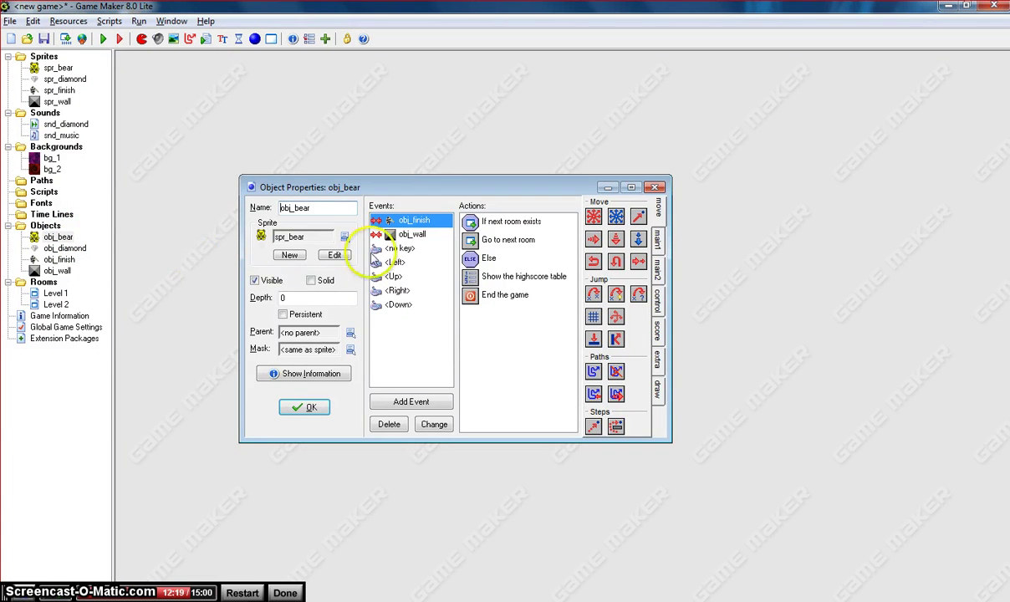
click(412, 403)
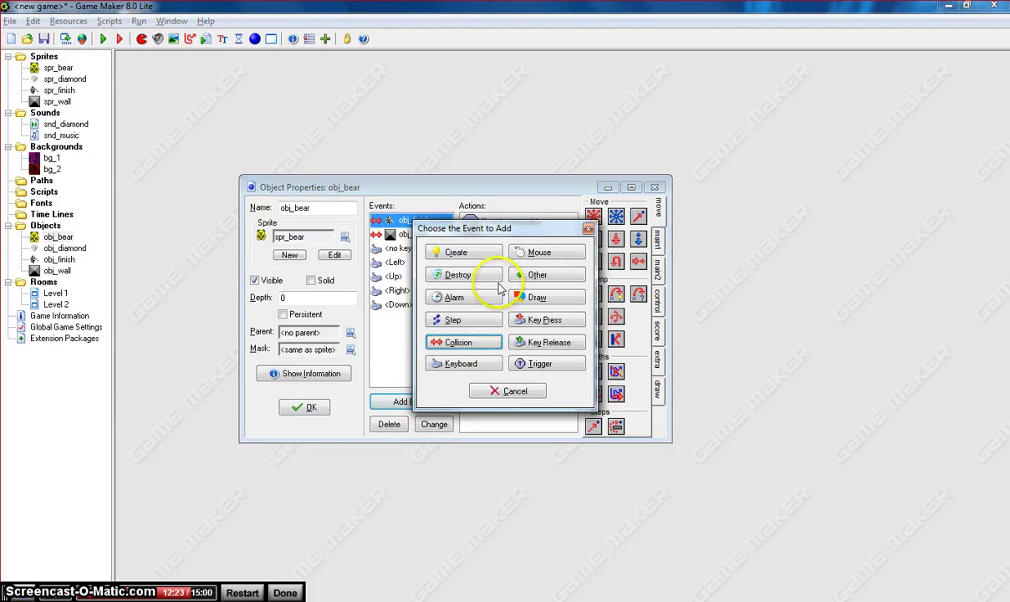
click(478, 258)
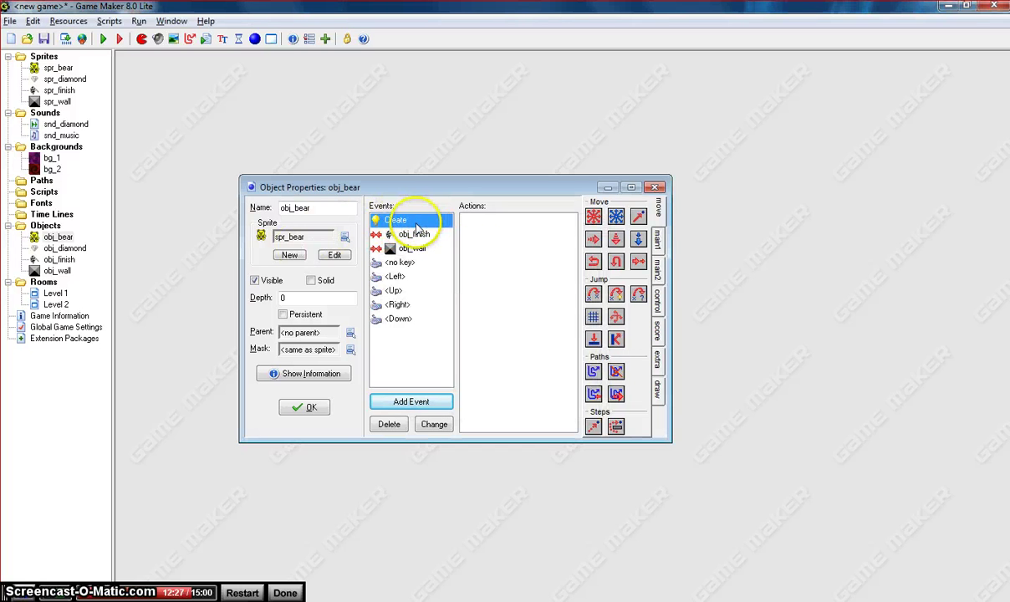
click(658, 238)
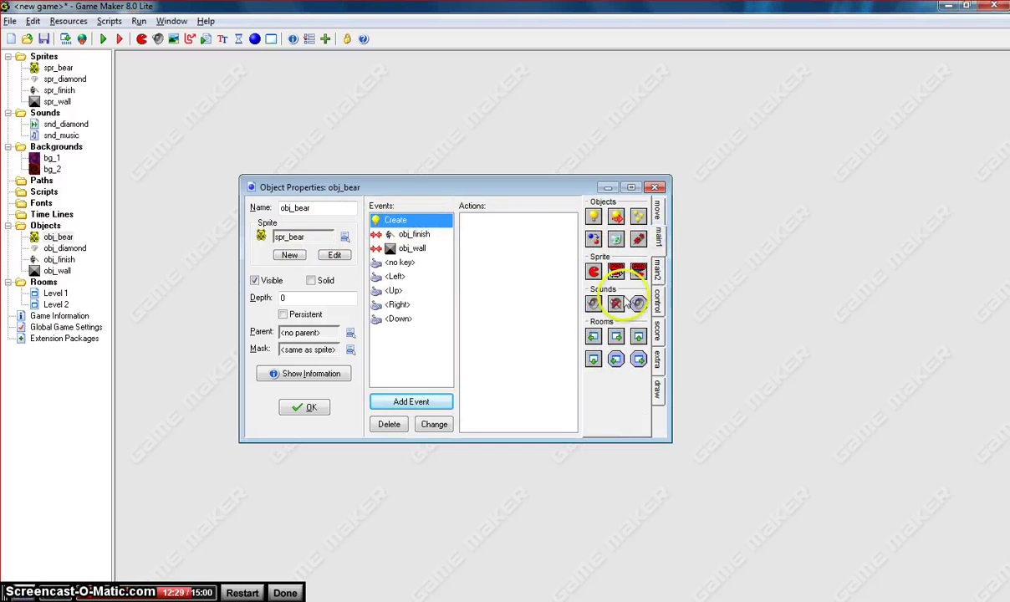
drag(593, 306, 535, 275)
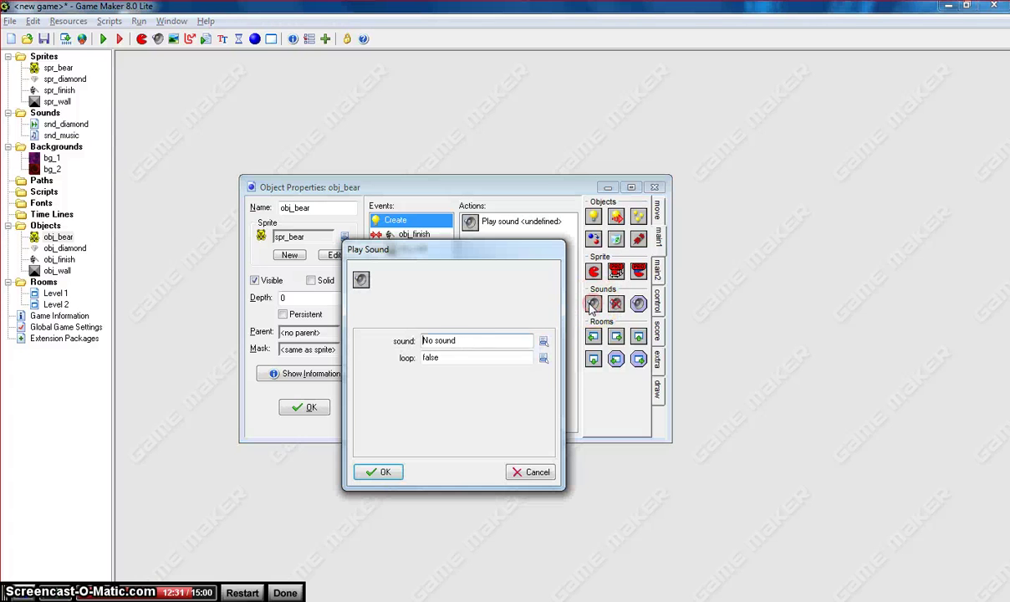
click(542, 341)
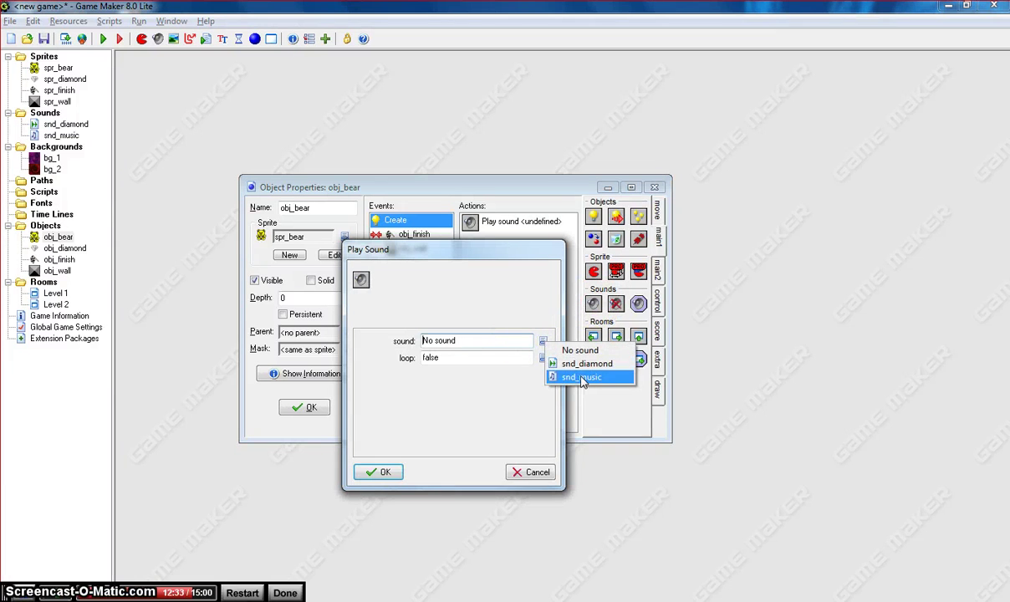
click(582, 378)
click(542, 358)
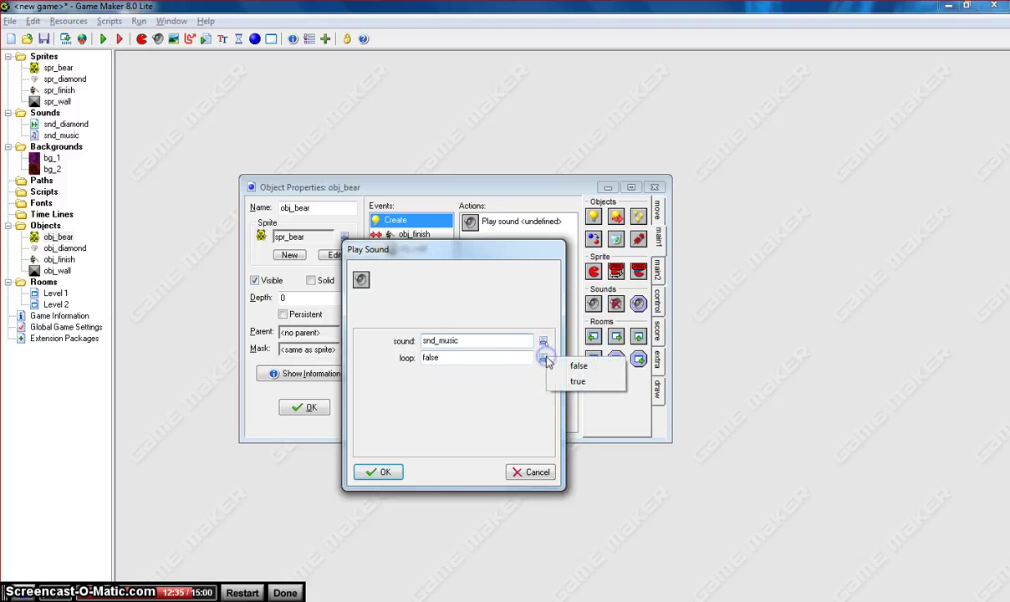
click(572, 382)
click(378, 472)
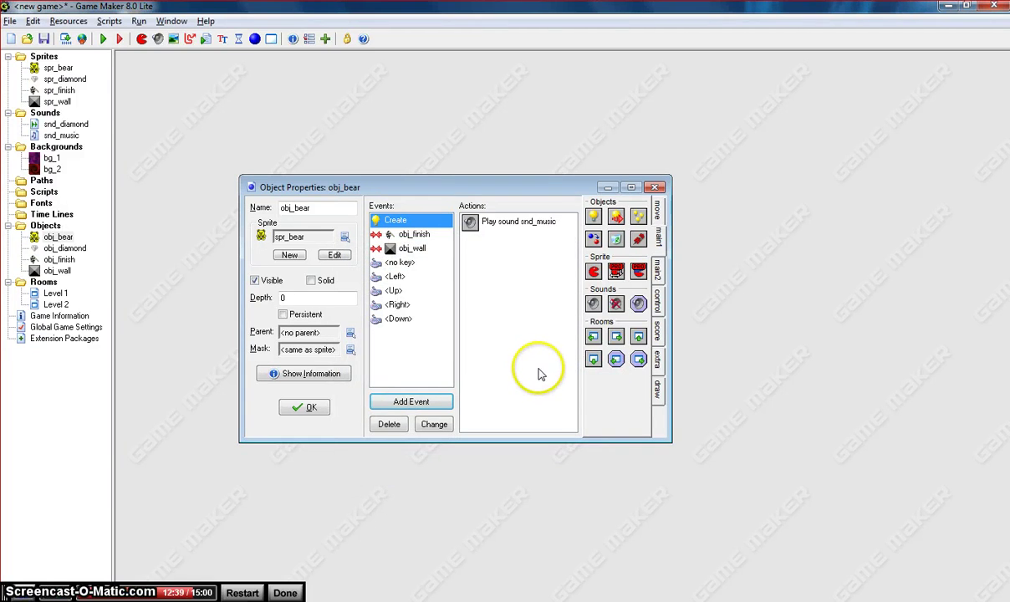
click(306, 407)
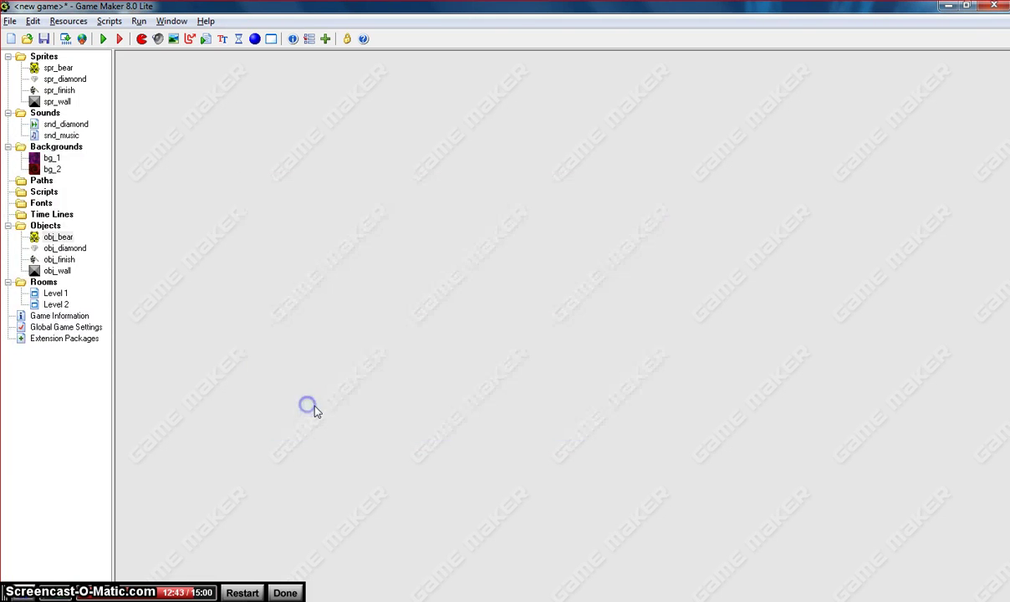
In Game Information, type the large bold title MAZE GAME
double_click(74, 319)
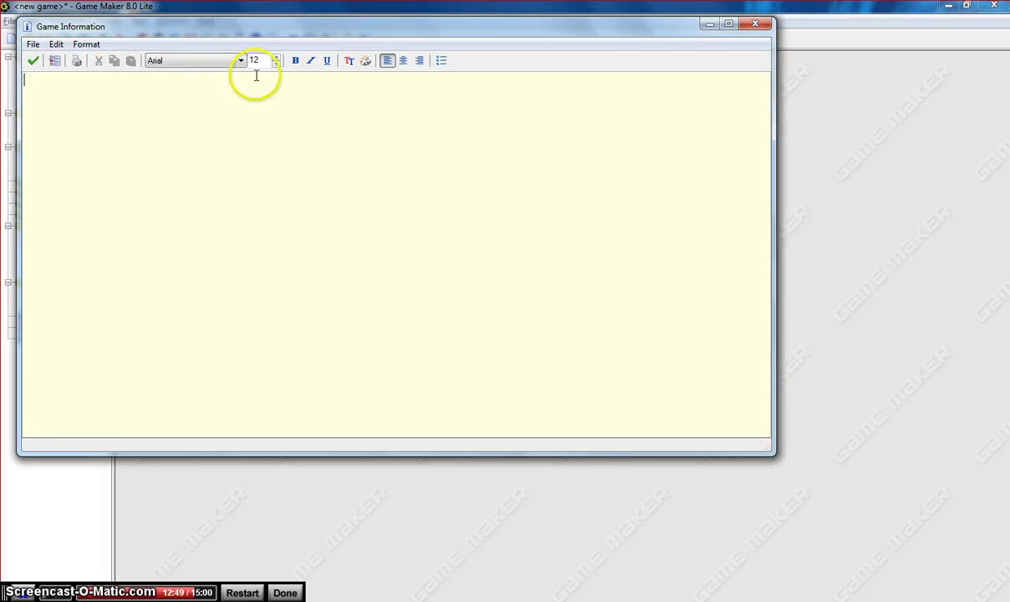
click(276, 58)
click(276, 58)
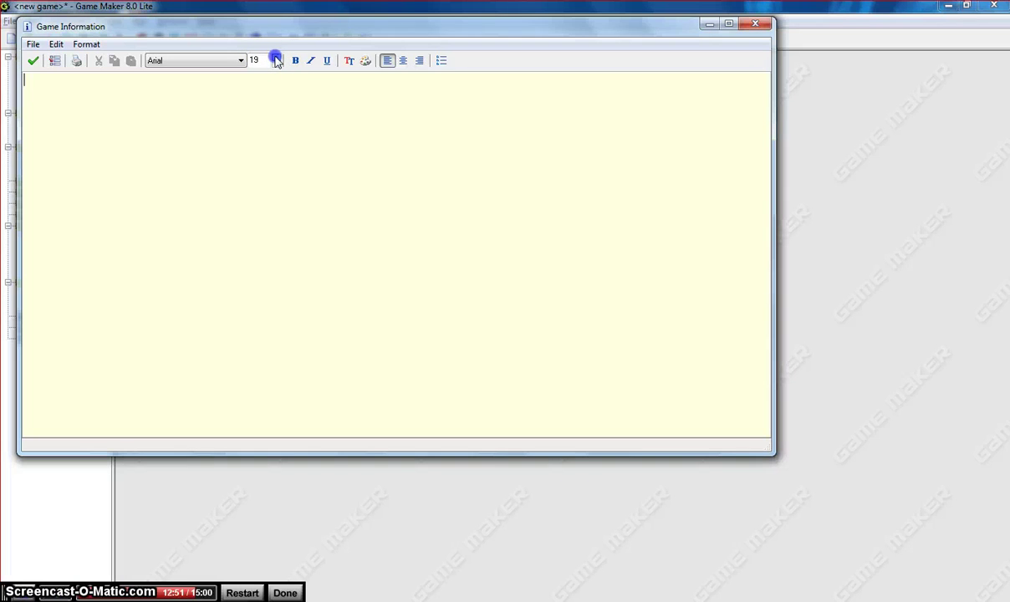
click(296, 60)
text(MAV)
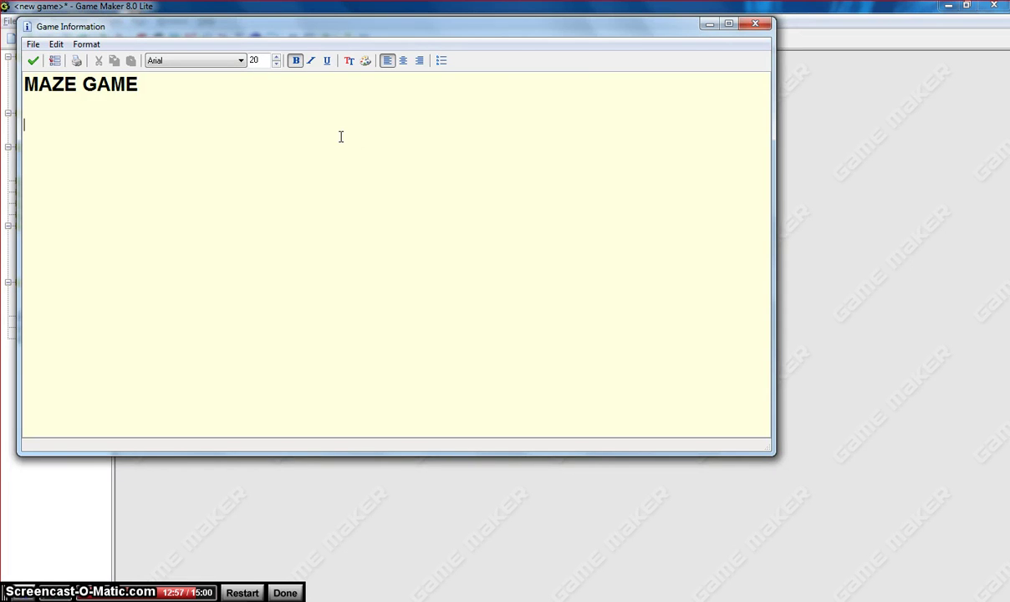
Add size-12 headings INSTRUCTIONS, ITEMS TO COLLECT and CONTROLS, then save the help text
click(276, 65)
click(277, 65)
click(277, 65)
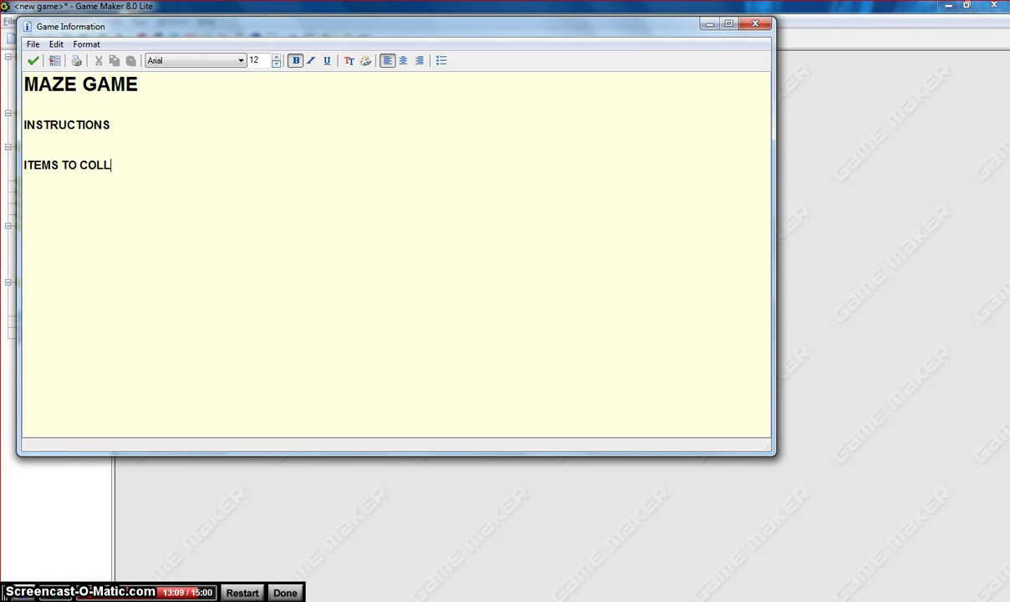
text(ECT)
key(BackSpace)
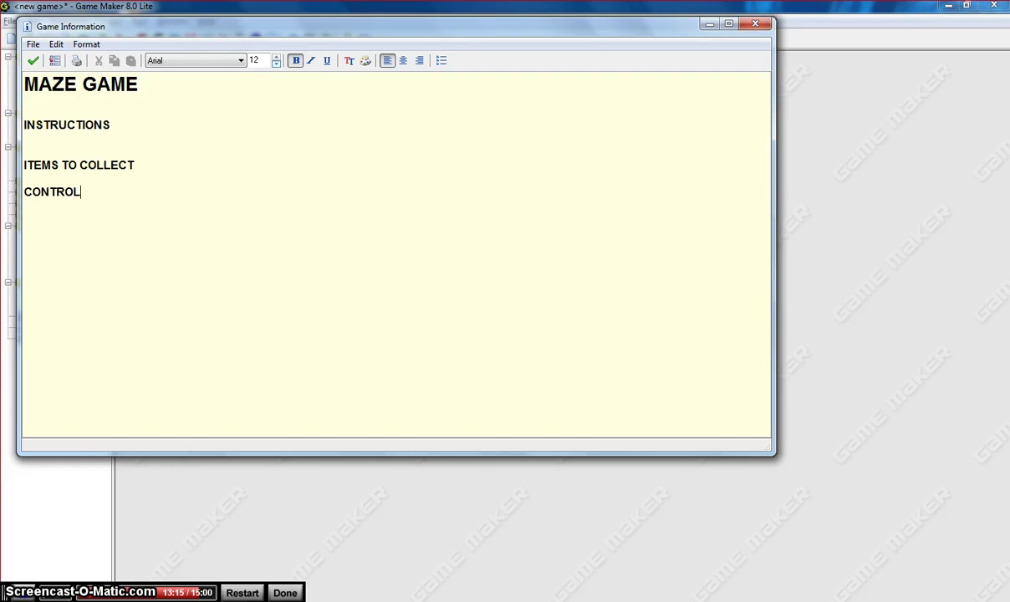
key(Return)
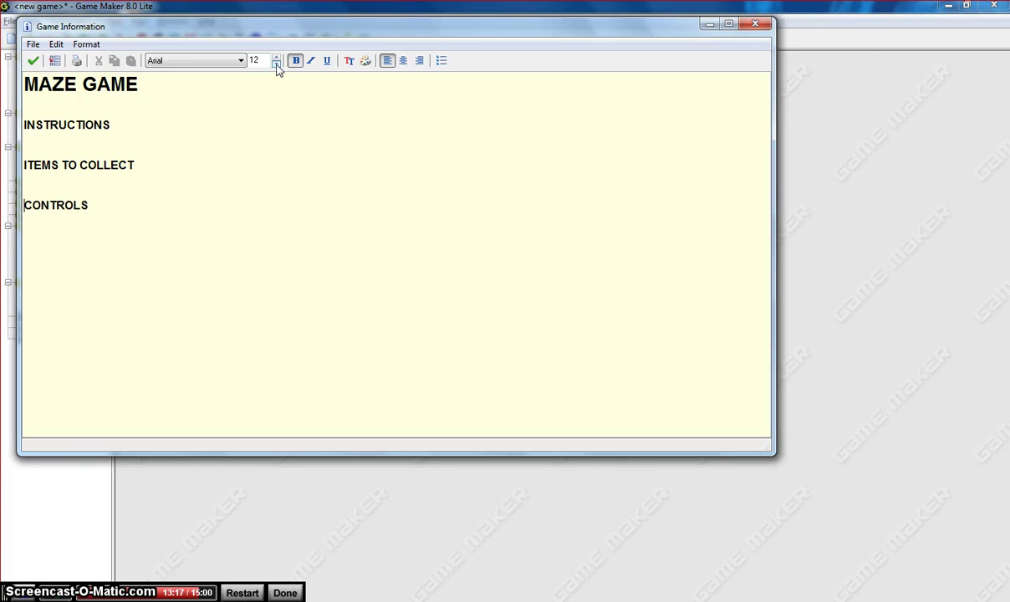
key(BackSpace)
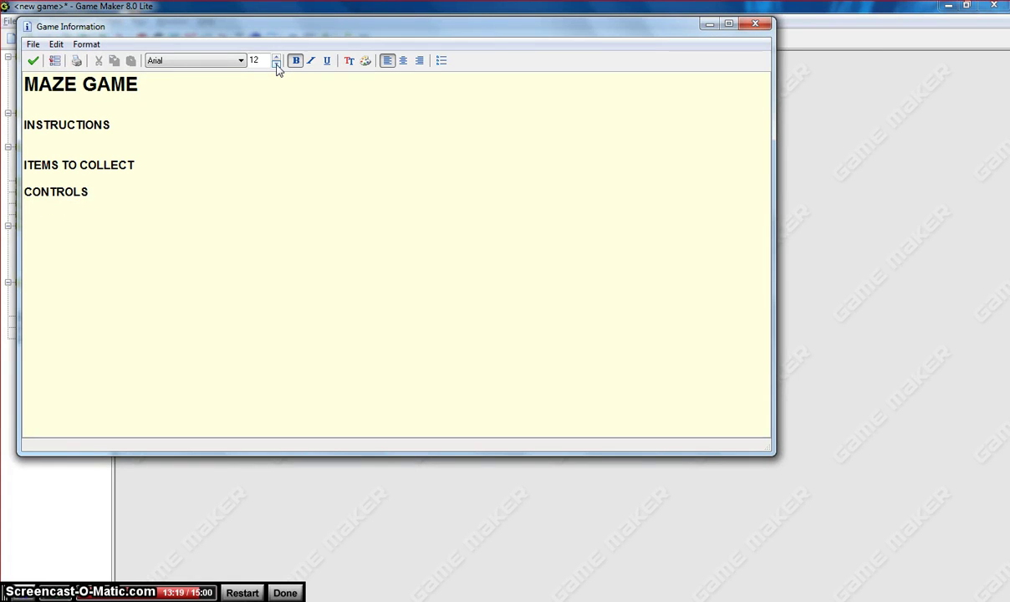
key(Return)
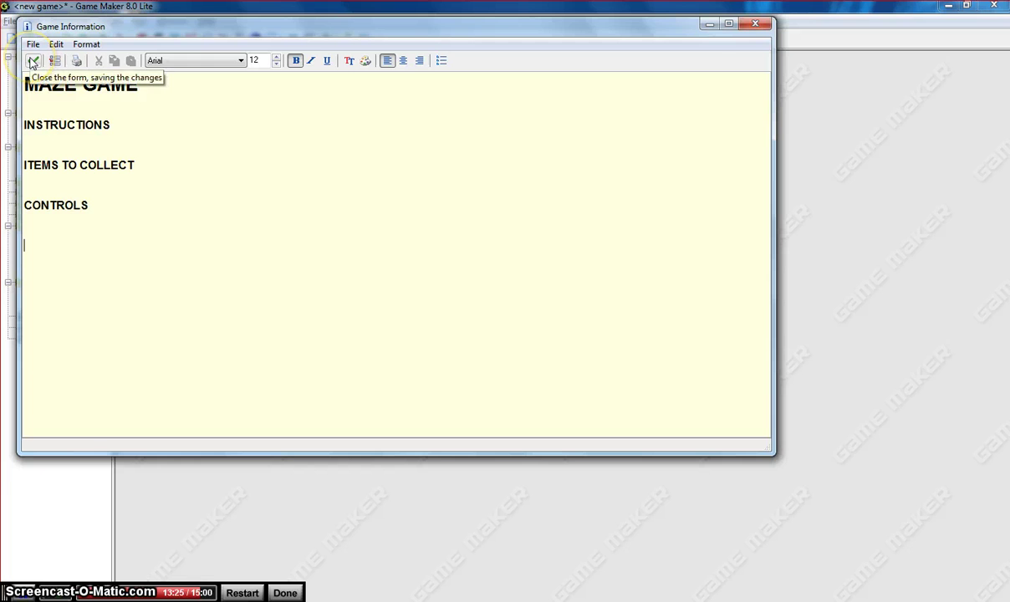
click(32, 61)
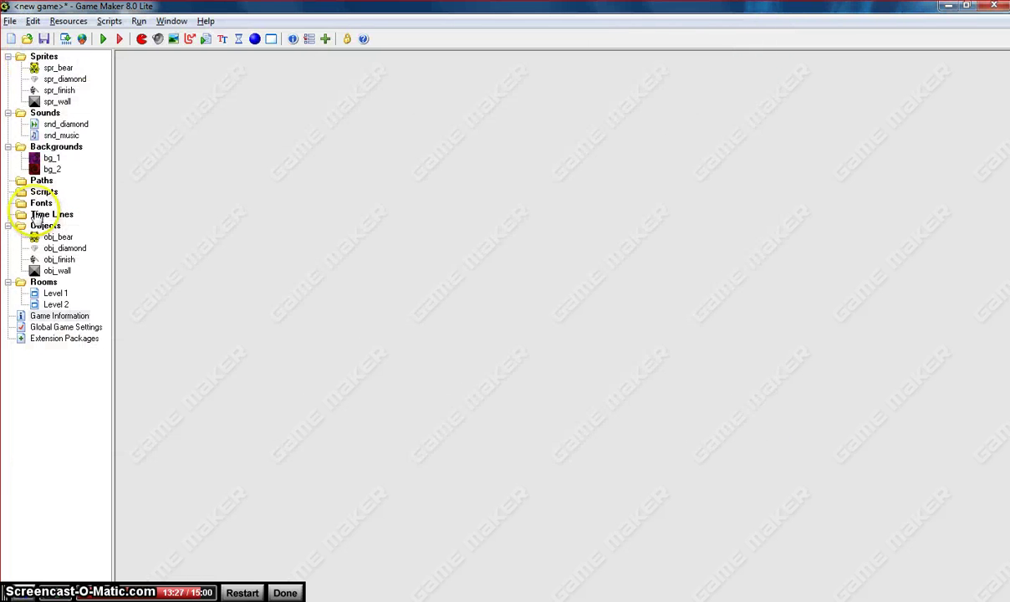
Run the game and steer the bear through level 1 collecting diamonds
click(102, 40)
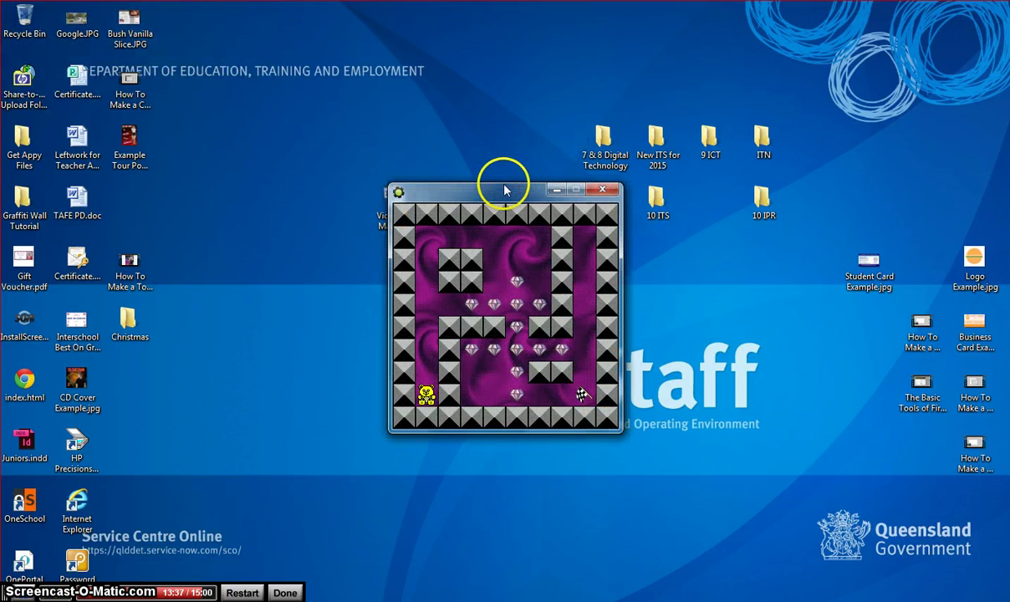
key(Up)
key(Up)
key(Up)
key(Up)
key(Right)
key(Right)
key(Right)
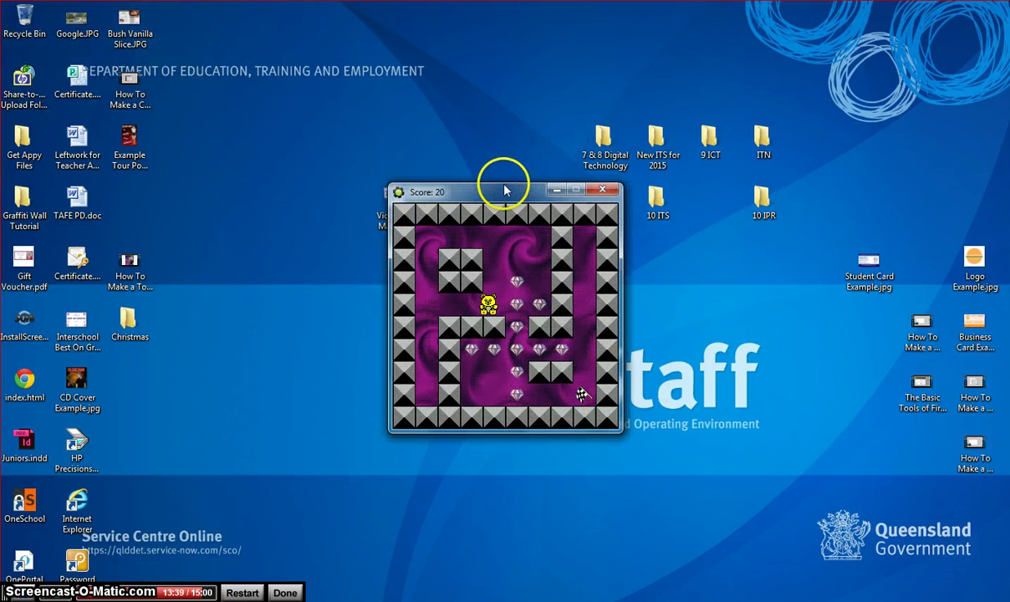
key(Right)
key(Down)
key(Down)
key(Right)
key(Right)
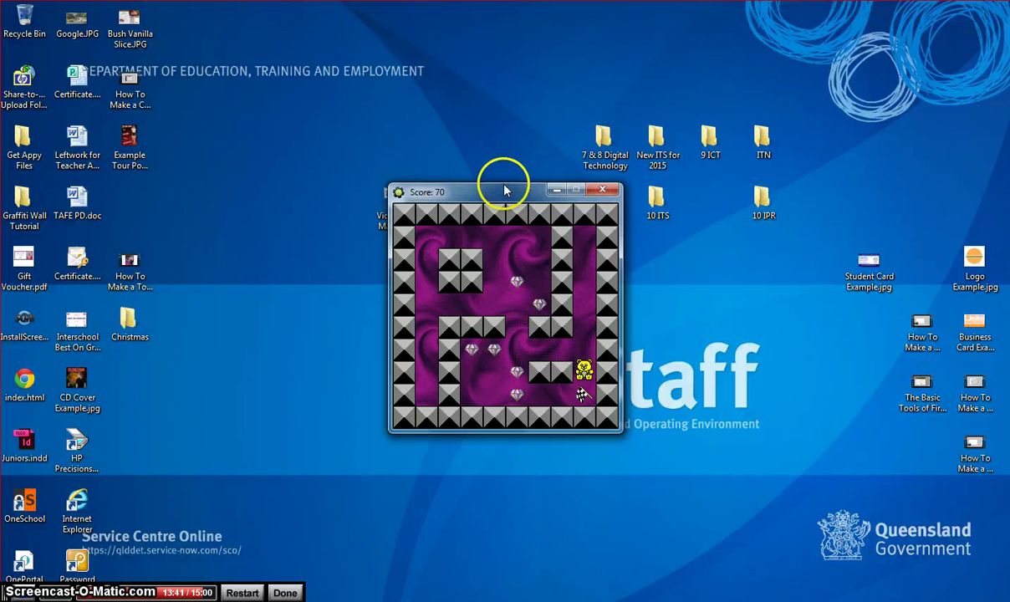
key(Down)
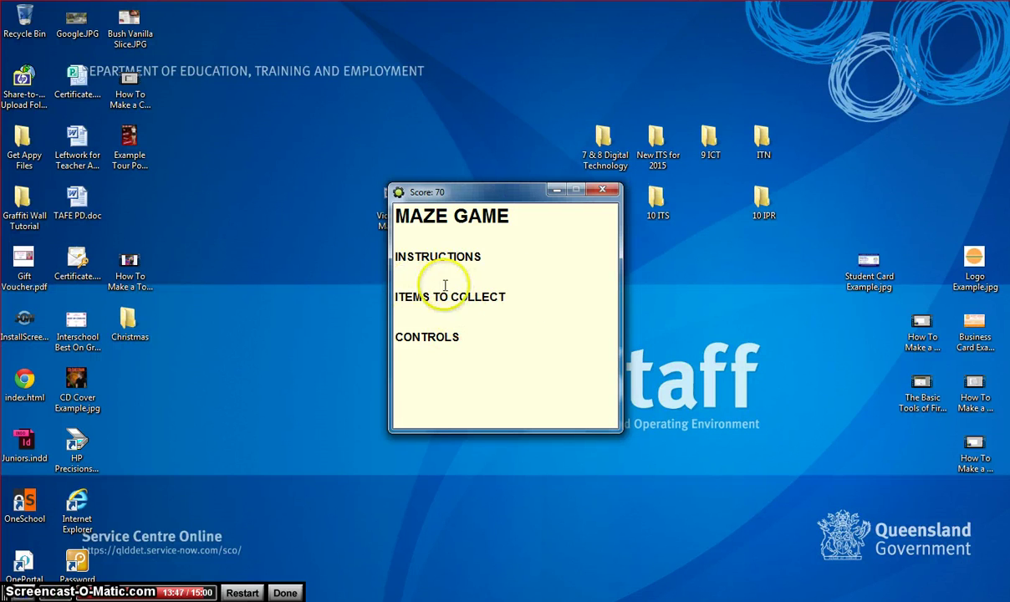
Close the help screen, finish level 2, and dismiss the high-score table
click(574, 317)
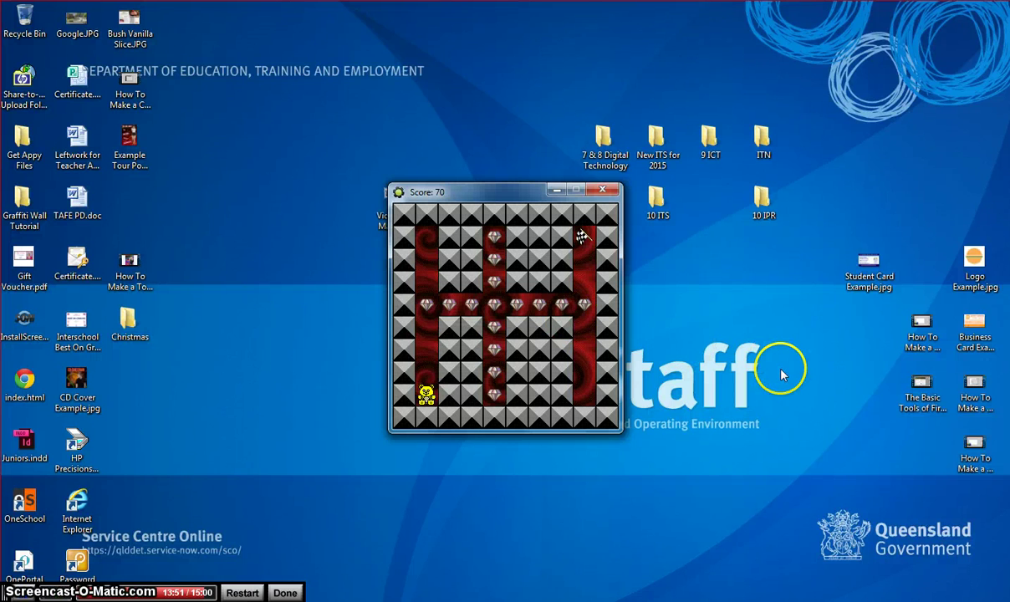
key(Up)
key(Up)
key(Up)
key(Right)
key(Right)
key(Right)
key(Right)
key(Right)
key(Right)
key(Right)
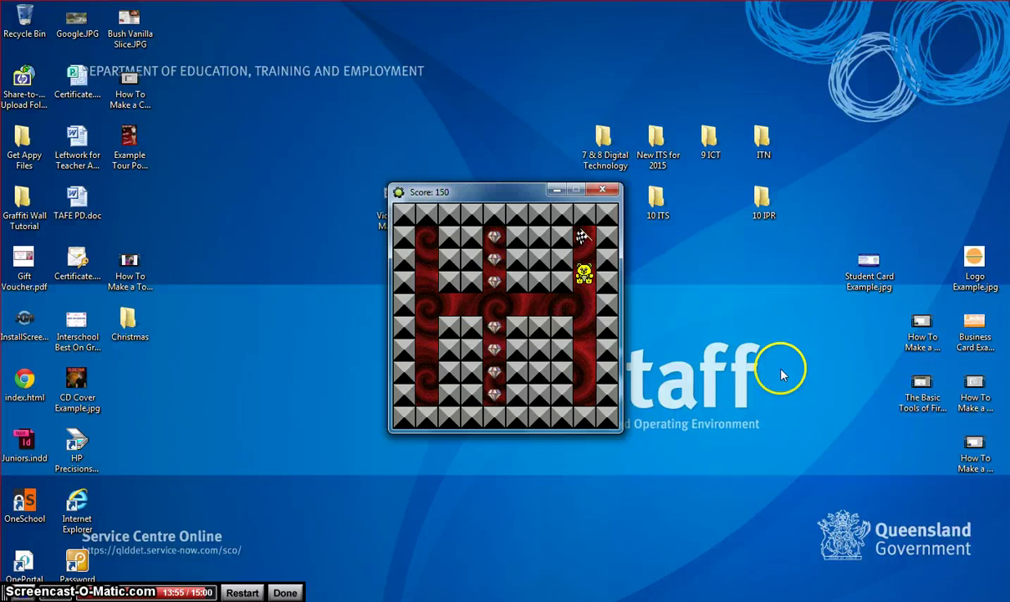
key(Up)
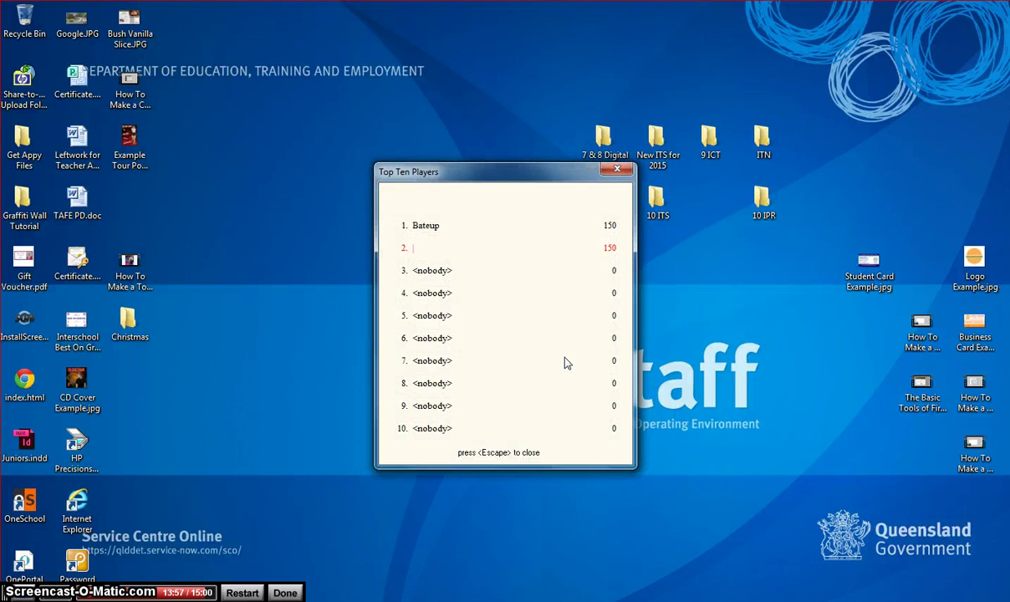
key(Return)
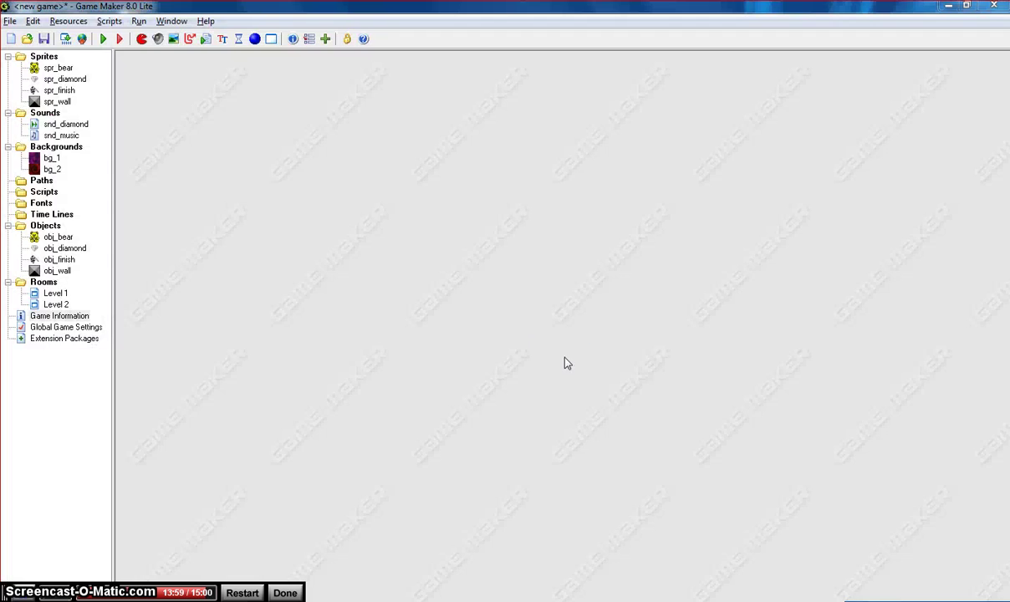
Open the File menu and choose Save As for the maze game
click(285, 593)
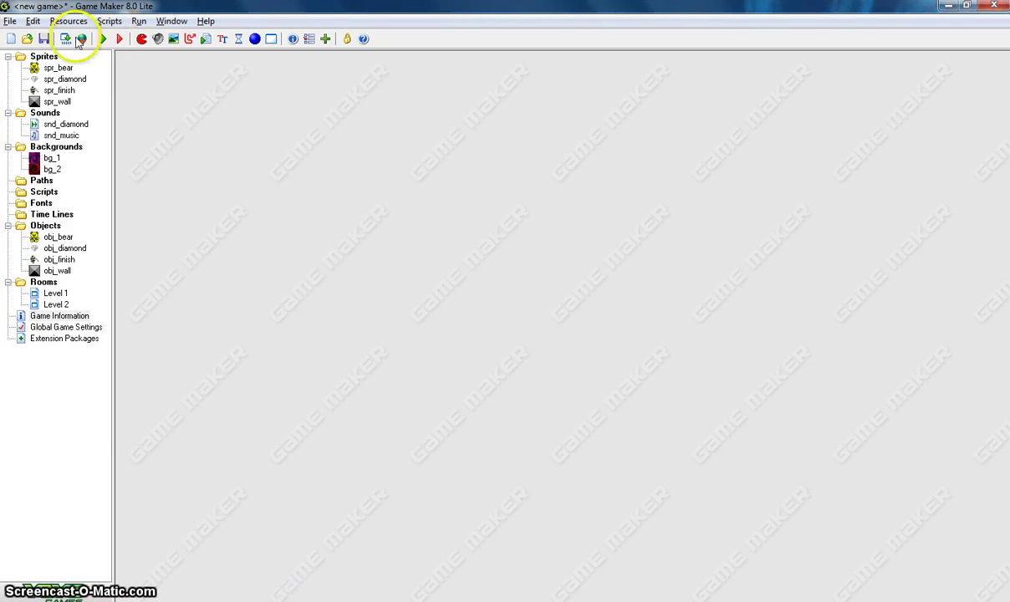
click(11, 21)
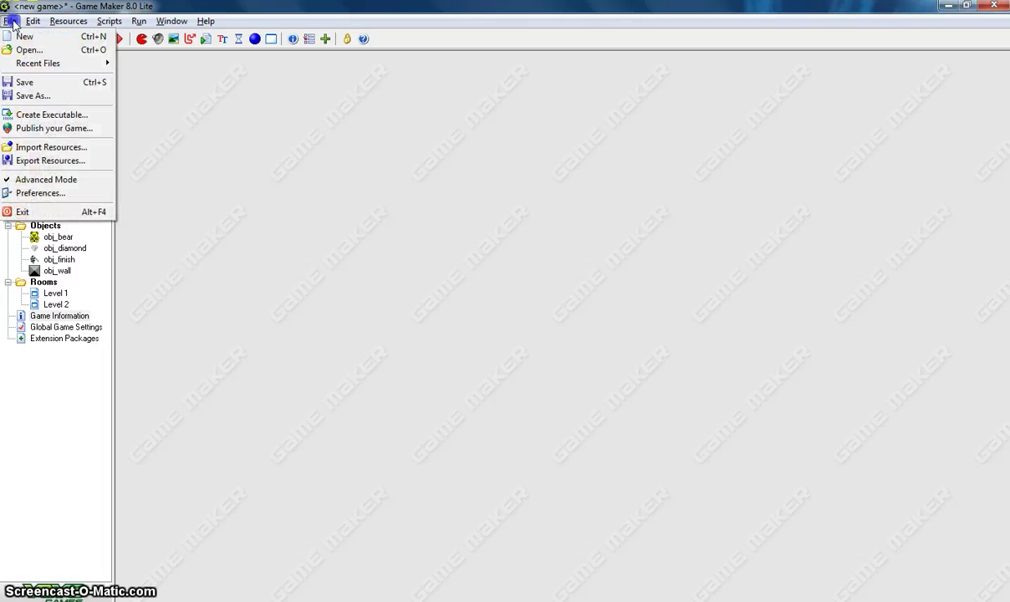
click(67, 97)
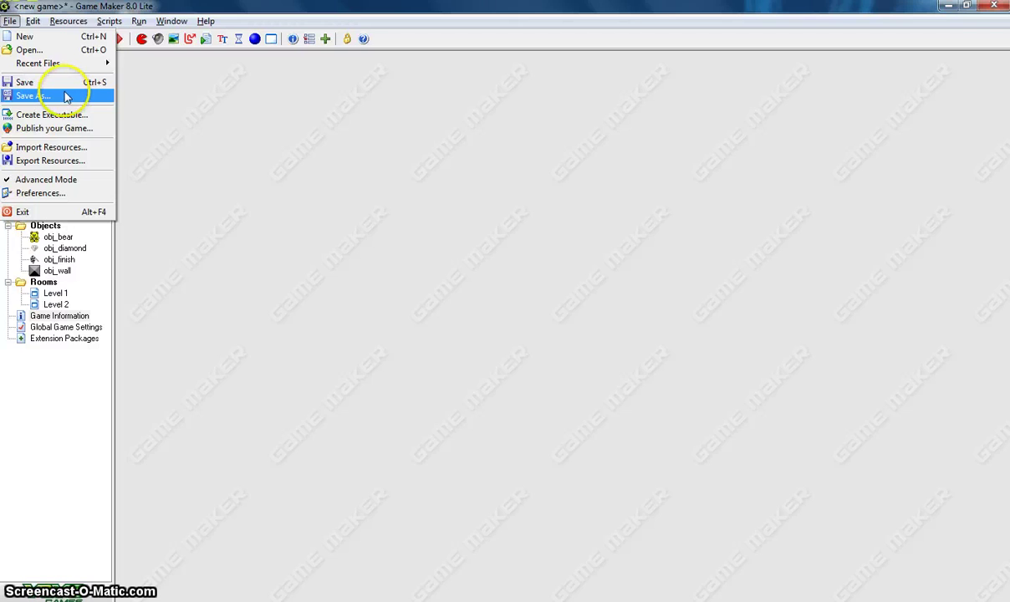